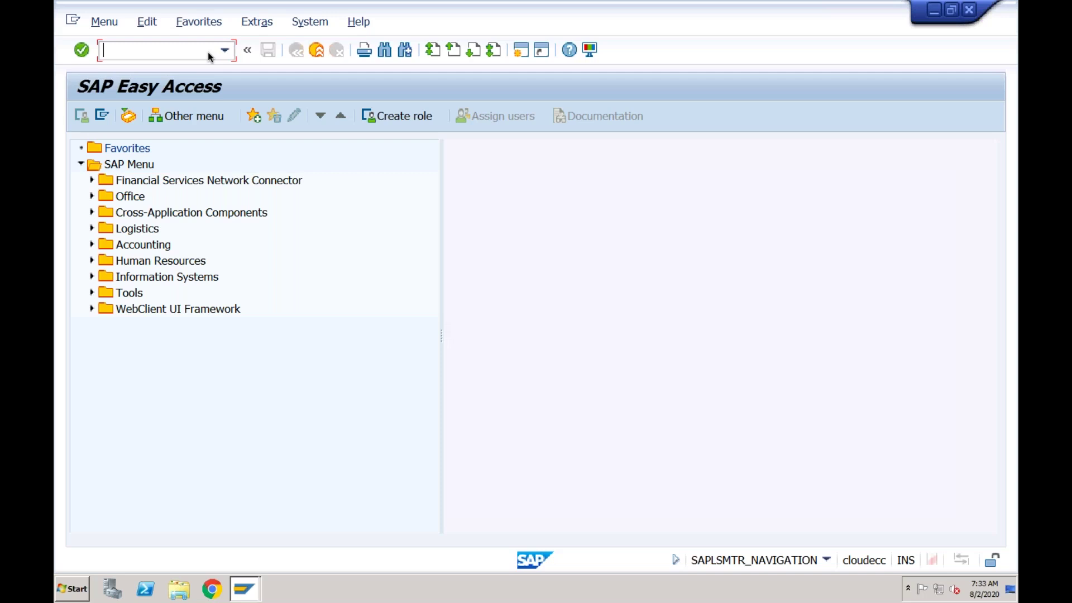
Reconnect to the S41909 remote desktop despite the certificate warning and decline the pending SAP log-off.
{"action": "left_click", "coordinate": [317, 53]}
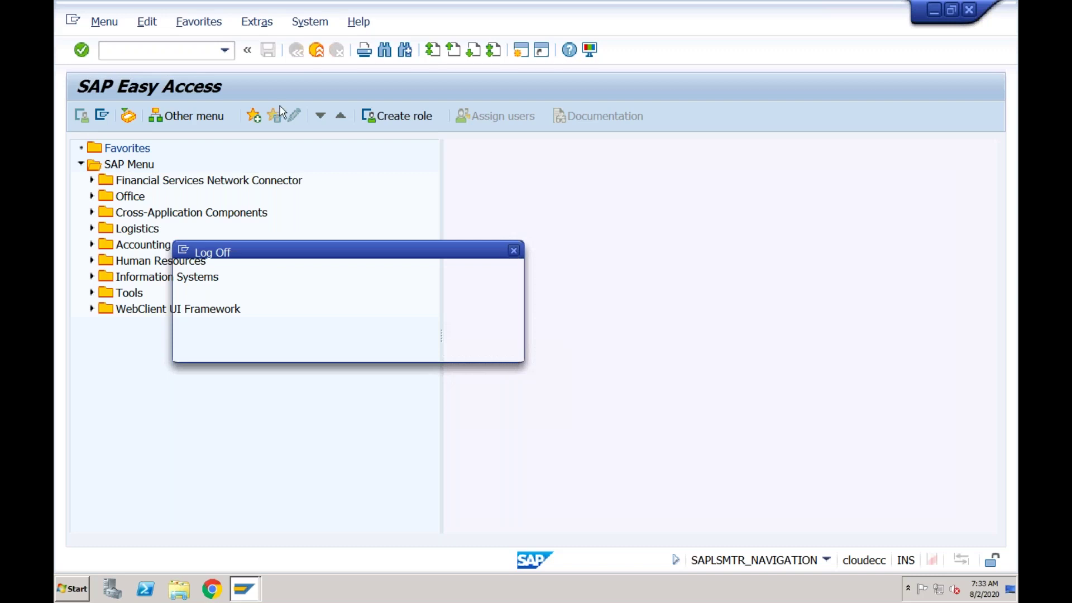
{"action": "mouse_move", "coordinate": [117, 3]}
{"action": "left_click", "coordinate": [62, 24]}
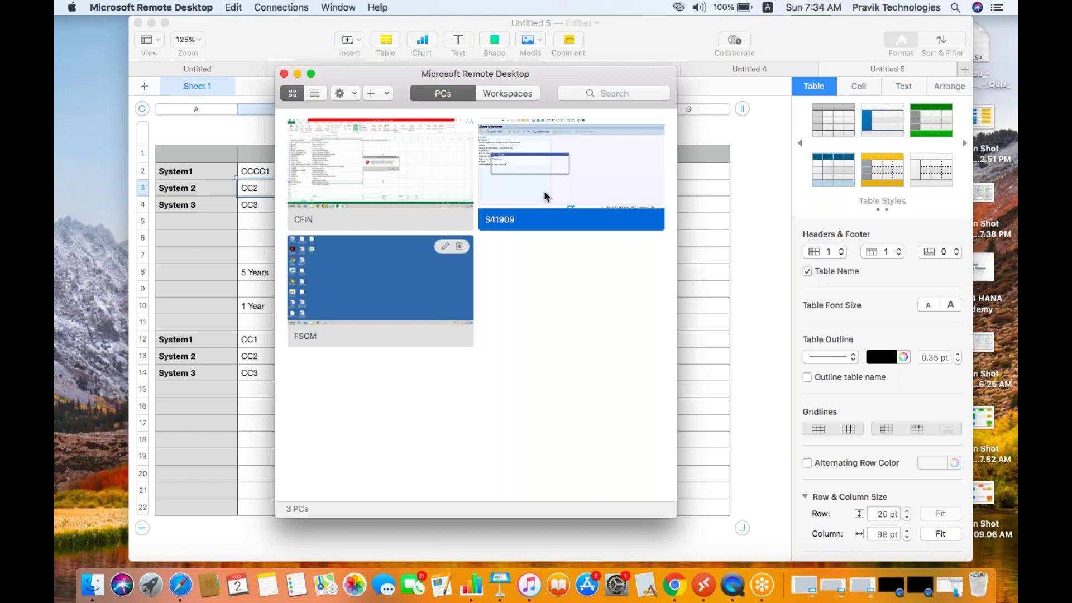
{"action": "double_click", "coordinate": [545, 192]}
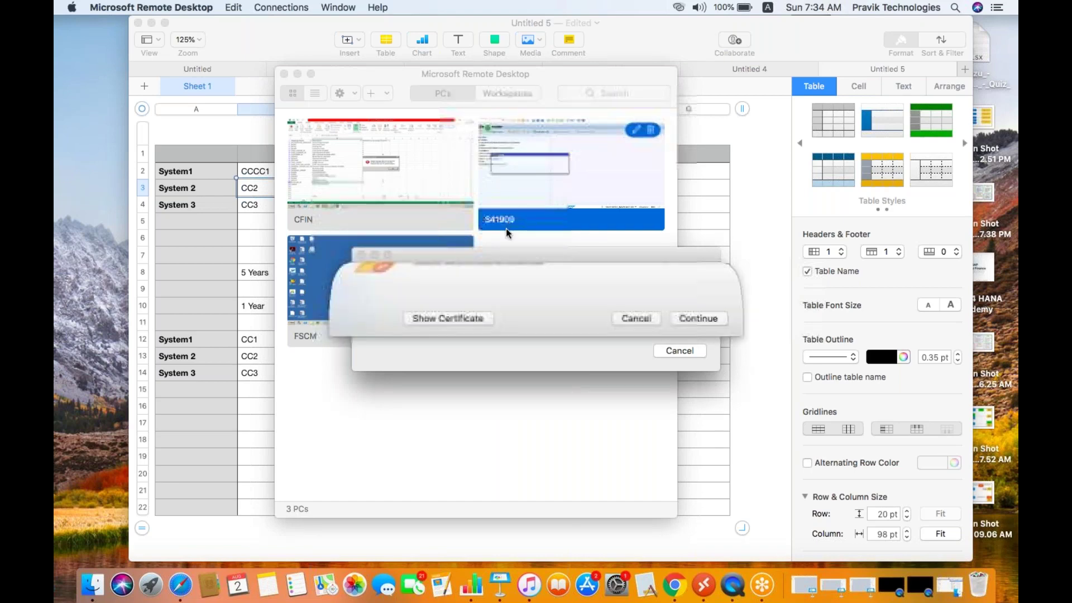
{"action": "left_click", "coordinate": [698, 317]}
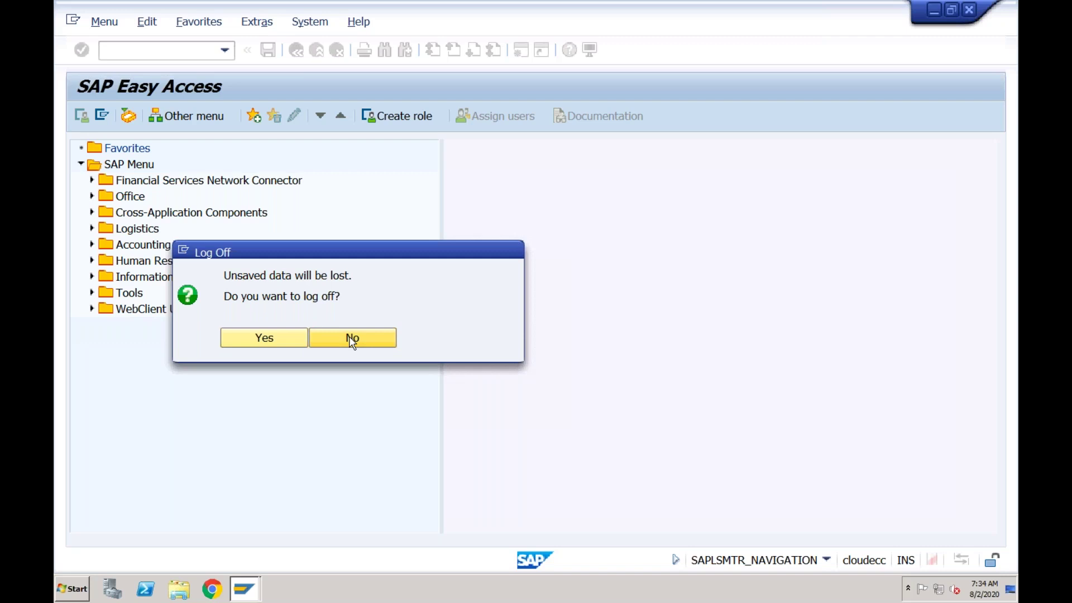
{"action": "left_click", "coordinate": [352, 339]}
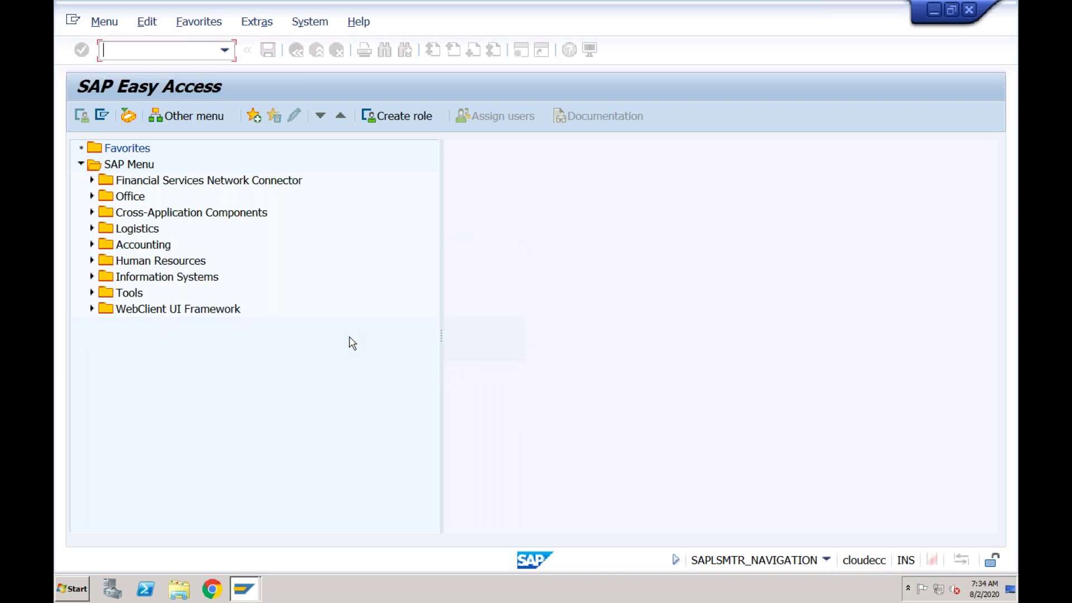
Switch to SAP Logon 760 and open the logon screen of the EHP7 system.
{"action": "left_click", "coordinate": [245, 589]}
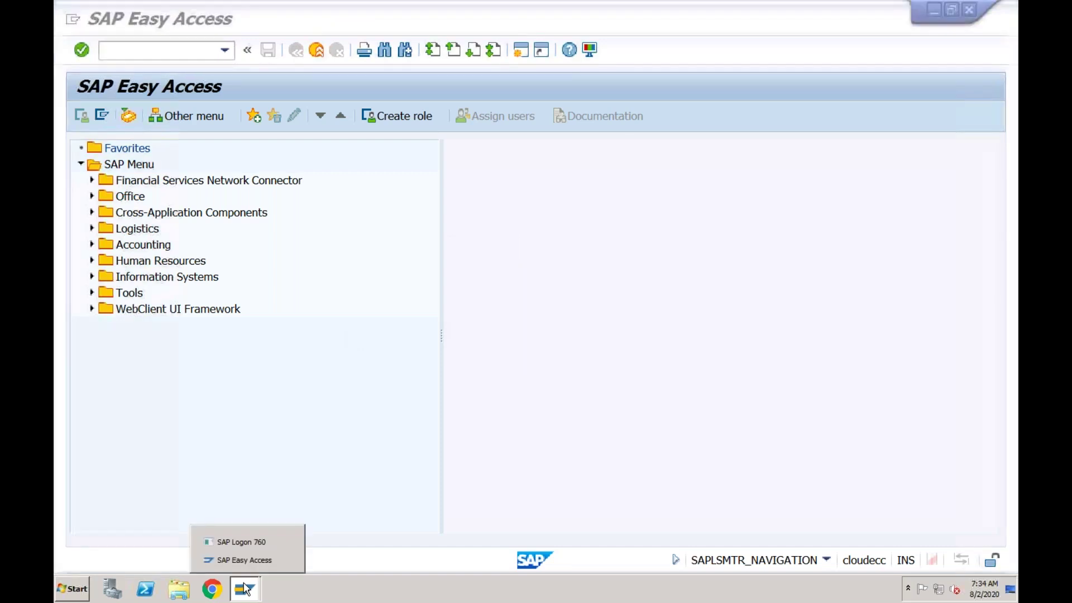
{"action": "left_click", "coordinate": [250, 541]}
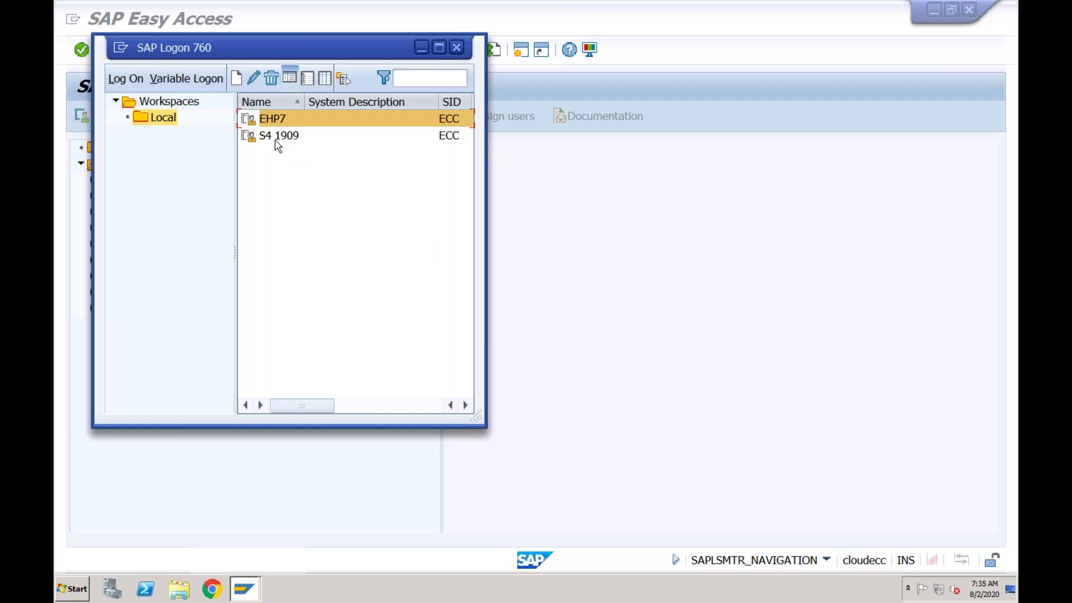
{"action": "left_click", "coordinate": [278, 139]}
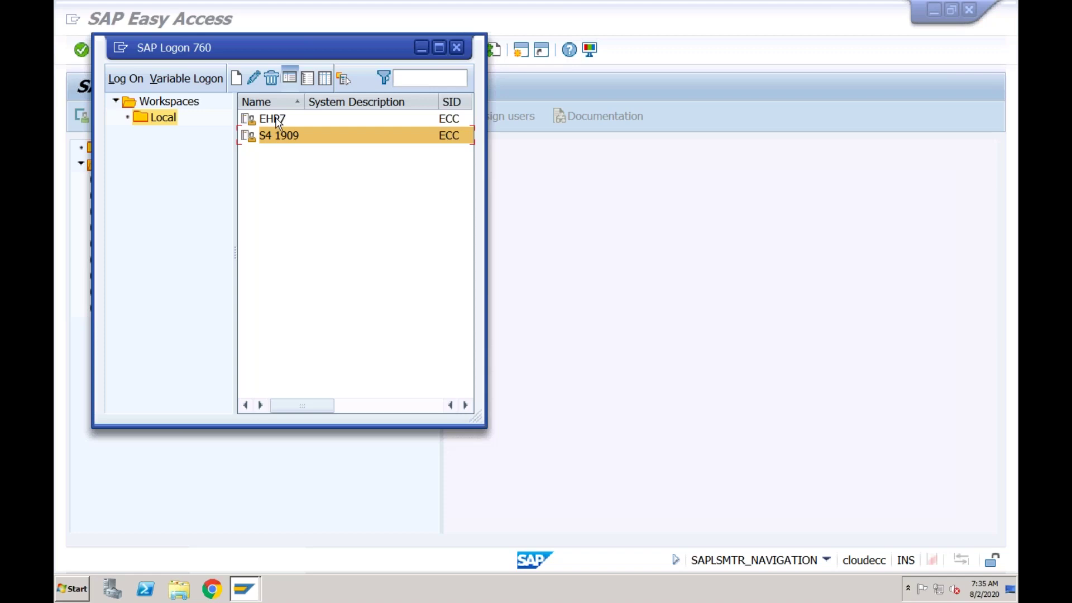
{"action": "left_click", "coordinate": [278, 122]}
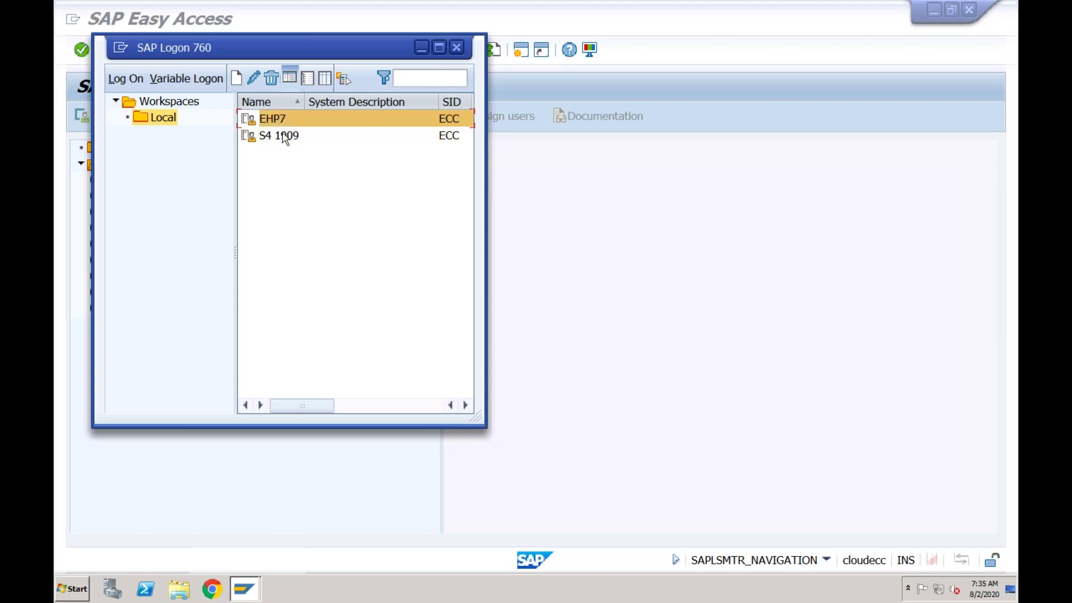
{"action": "left_click", "coordinate": [283, 139]}
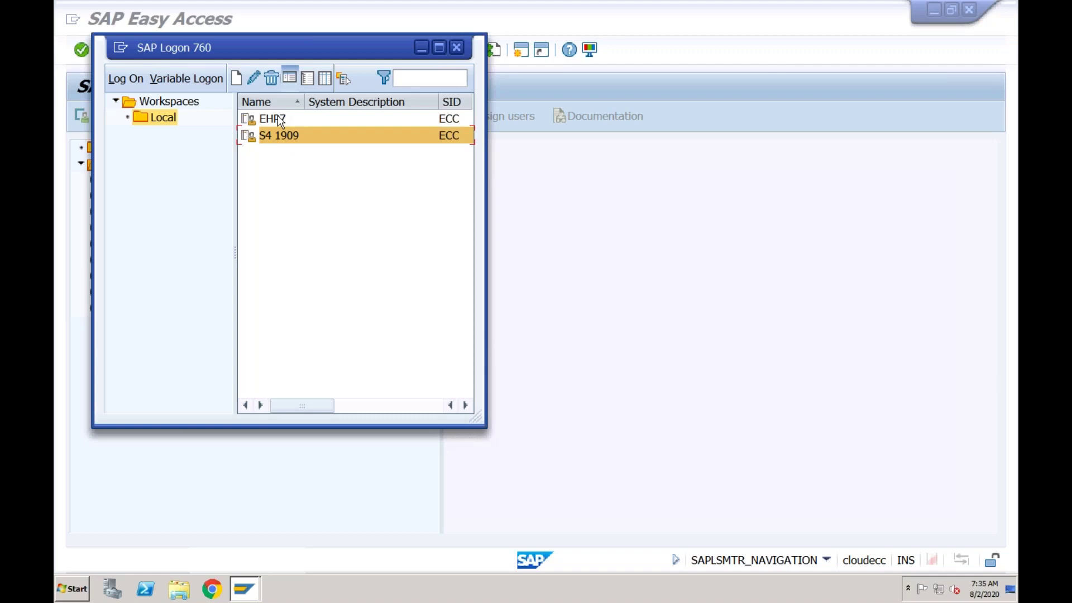
{"action": "left_click", "coordinate": [279, 120]}
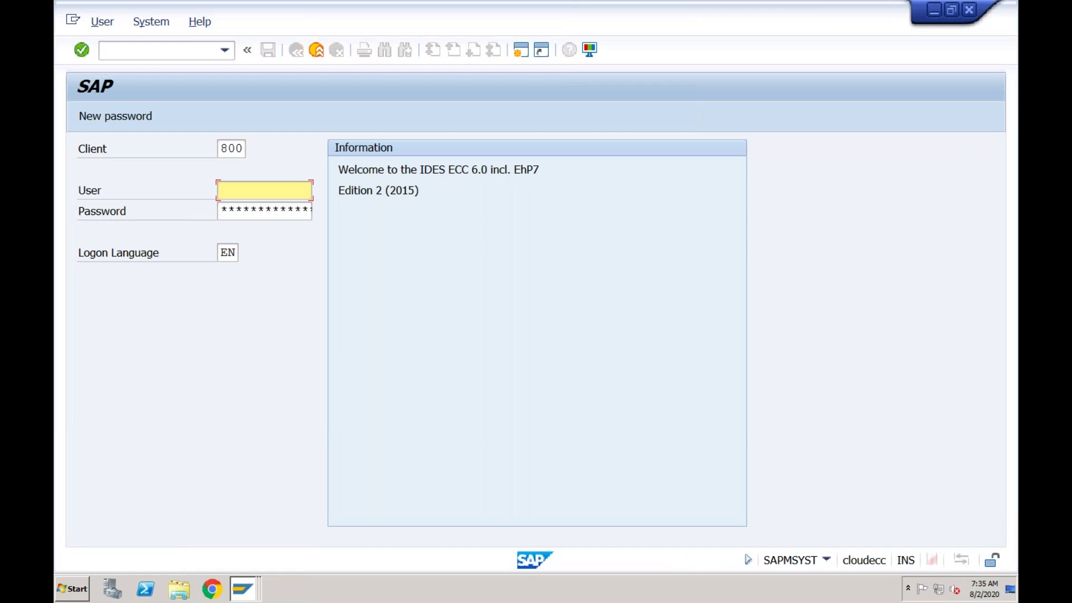
Examine the client, user, password and logon language fields of the SAP logon screen.
{"action": "left_click", "coordinate": [242, 148]}
{"action": "left_click", "coordinate": [239, 191]}
{"action": "left_click", "coordinate": [243, 149]}
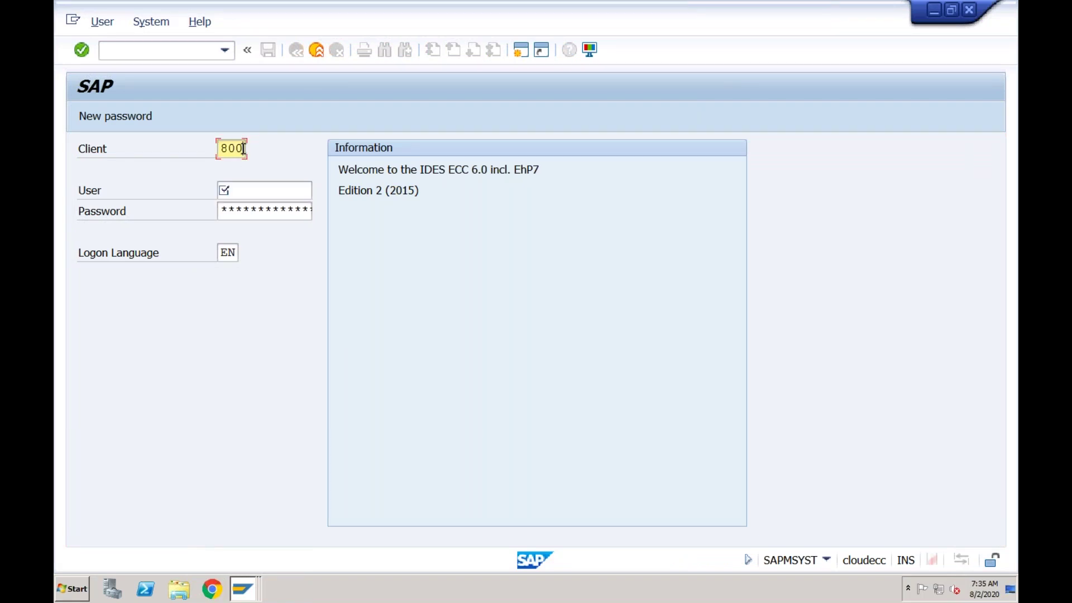
{"action": "left_click", "coordinate": [238, 191]}
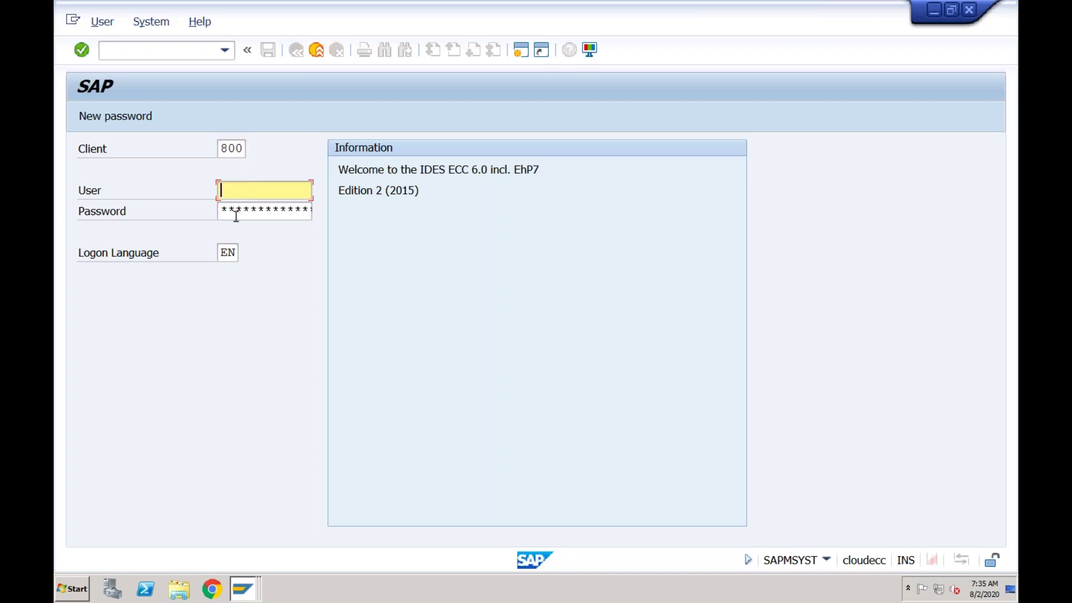
{"action": "left_click", "coordinate": [235, 212]}
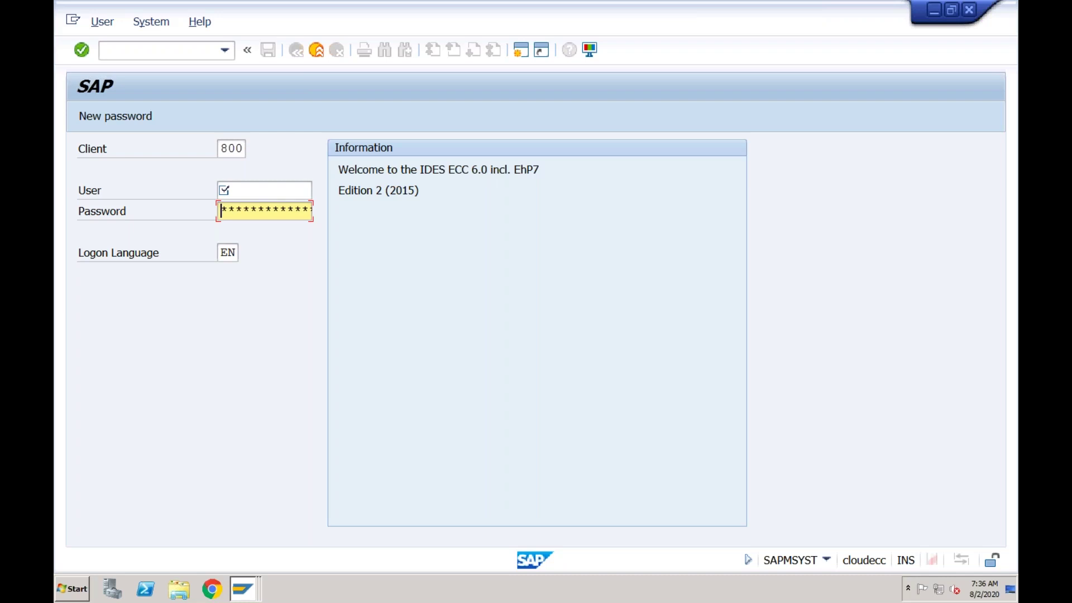
{"action": "left_click", "coordinate": [241, 196]}
{"action": "left_click", "coordinate": [240, 213]}
{"action": "left_click", "coordinate": [245, 149]}
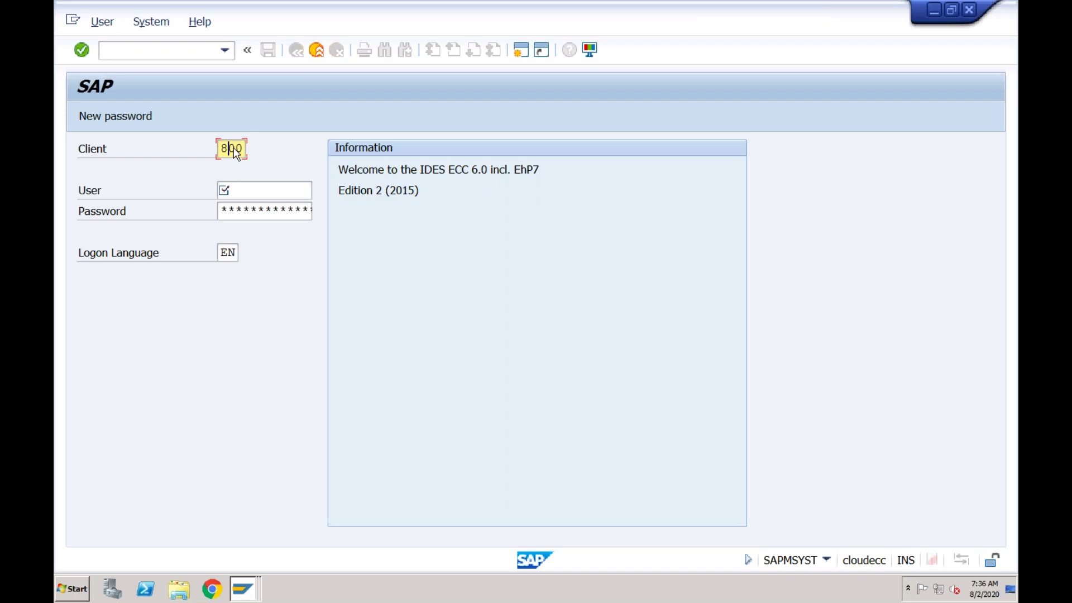
{"action": "left_click", "coordinate": [234, 191]}
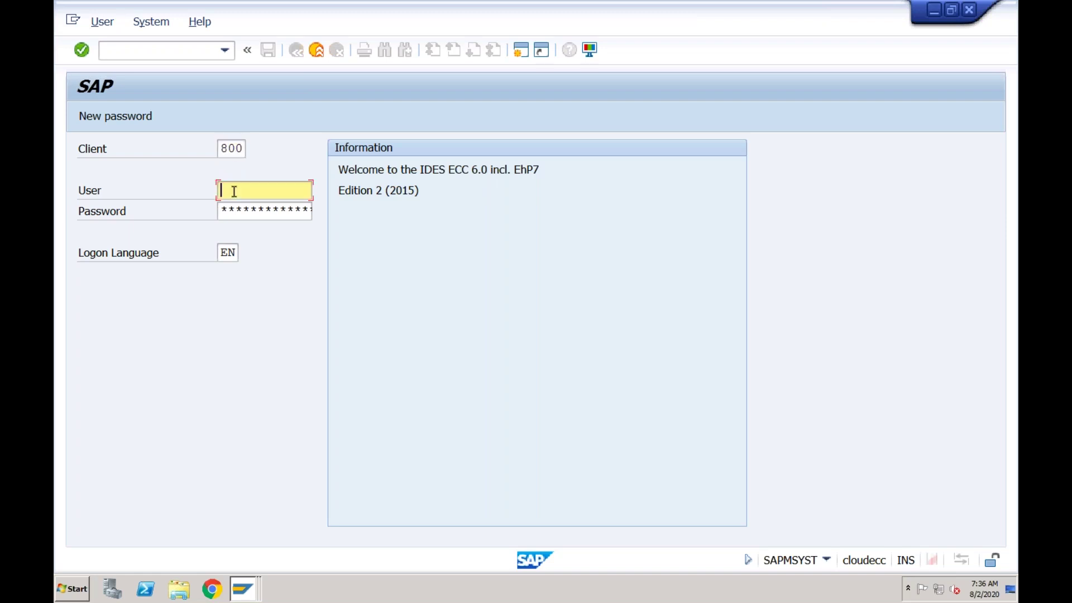
{"action": "left_click", "coordinate": [233, 211]}
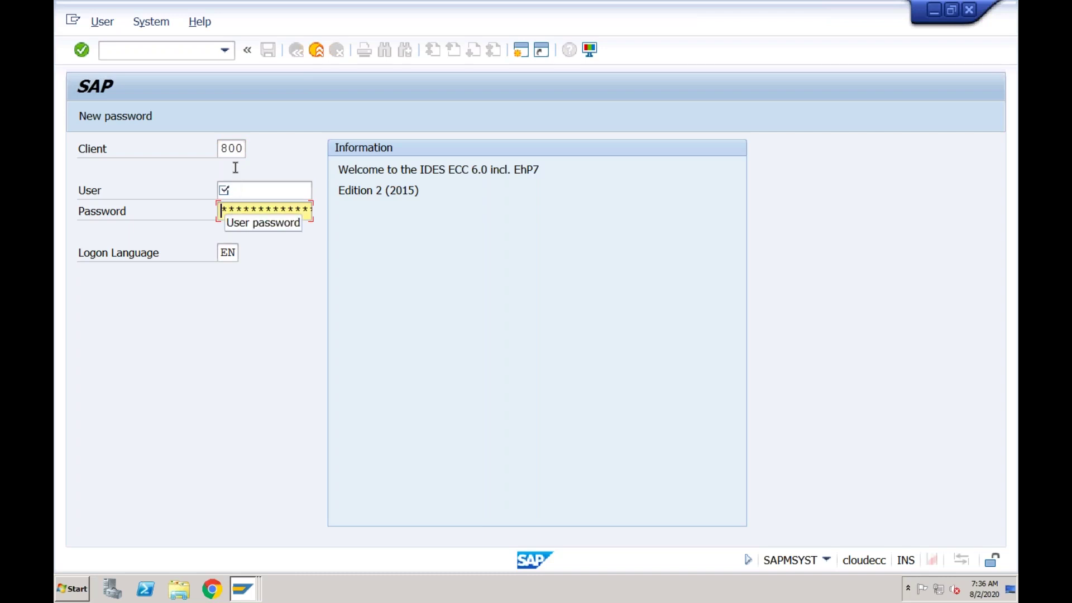
{"action": "left_click", "coordinate": [235, 149]}
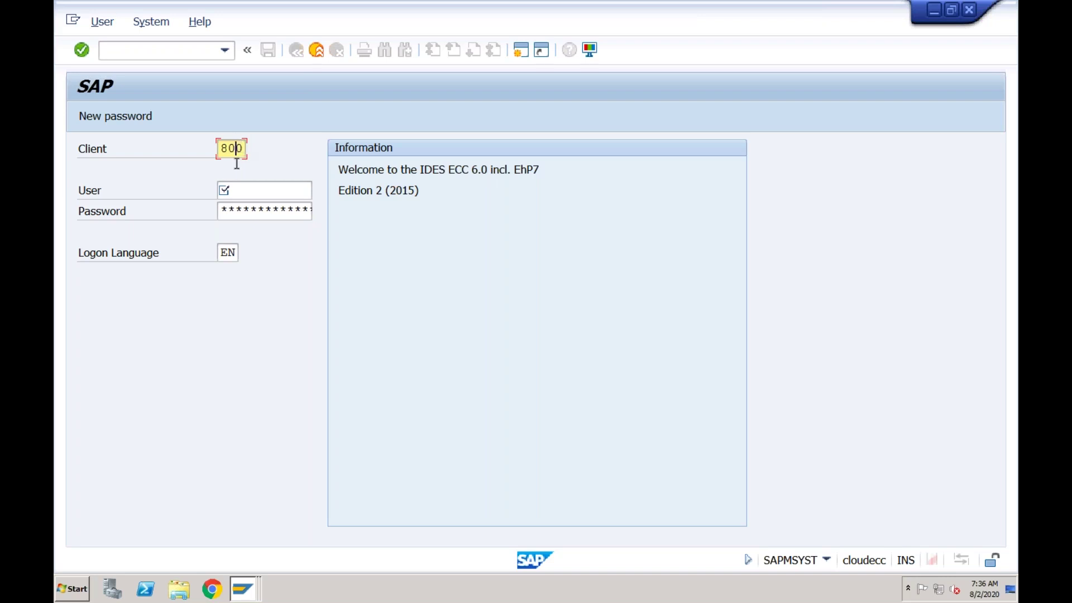
{"action": "left_click", "coordinate": [235, 195]}
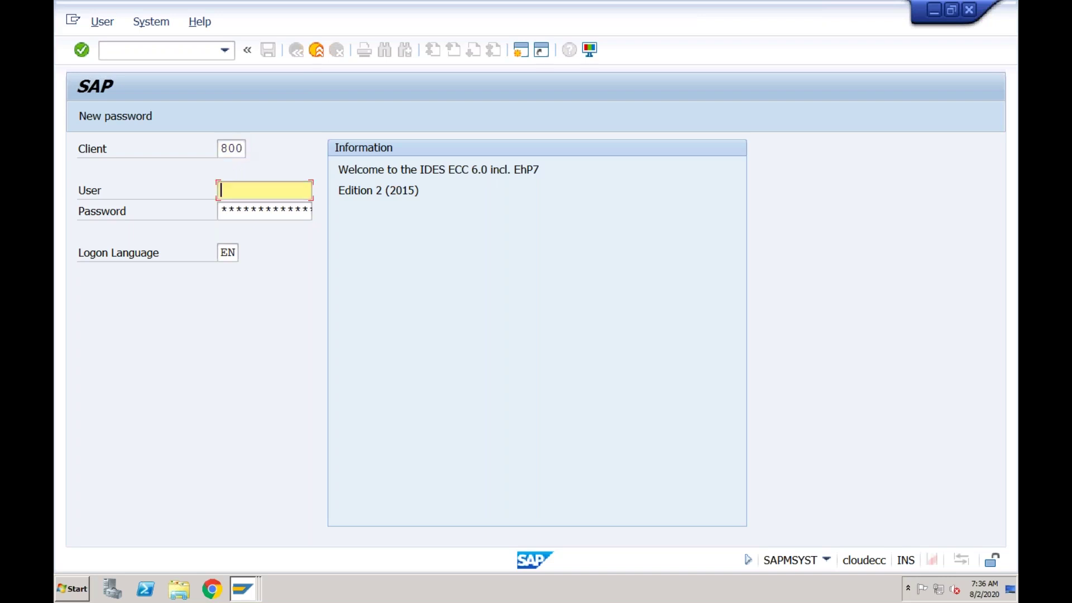
{"action": "left_click", "coordinate": [235, 148]}
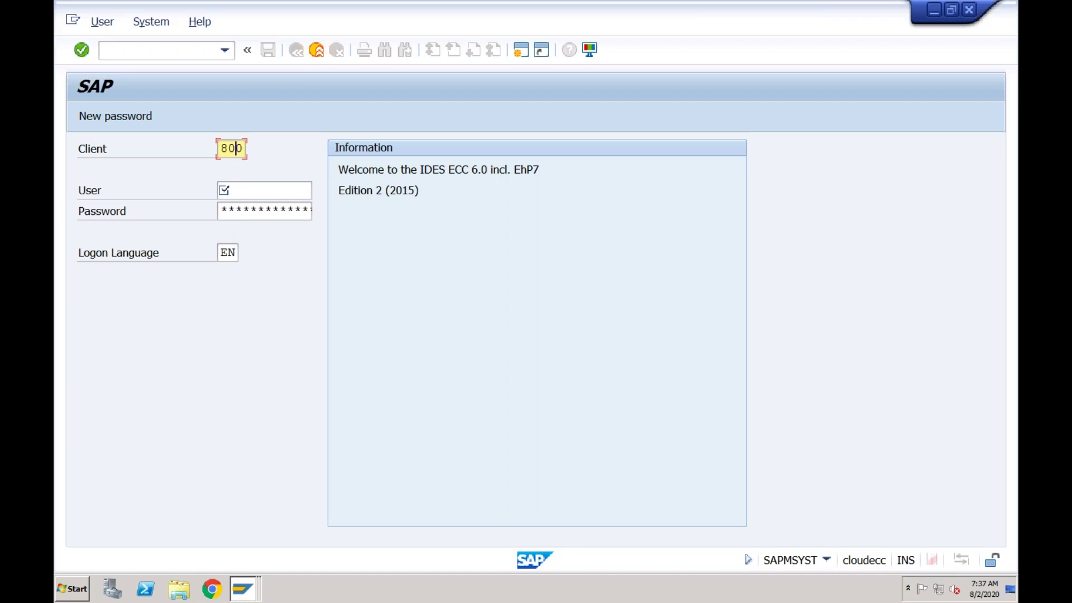
{"action": "left_click", "coordinate": [243, 189]}
{"action": "left_click", "coordinate": [240, 211]}
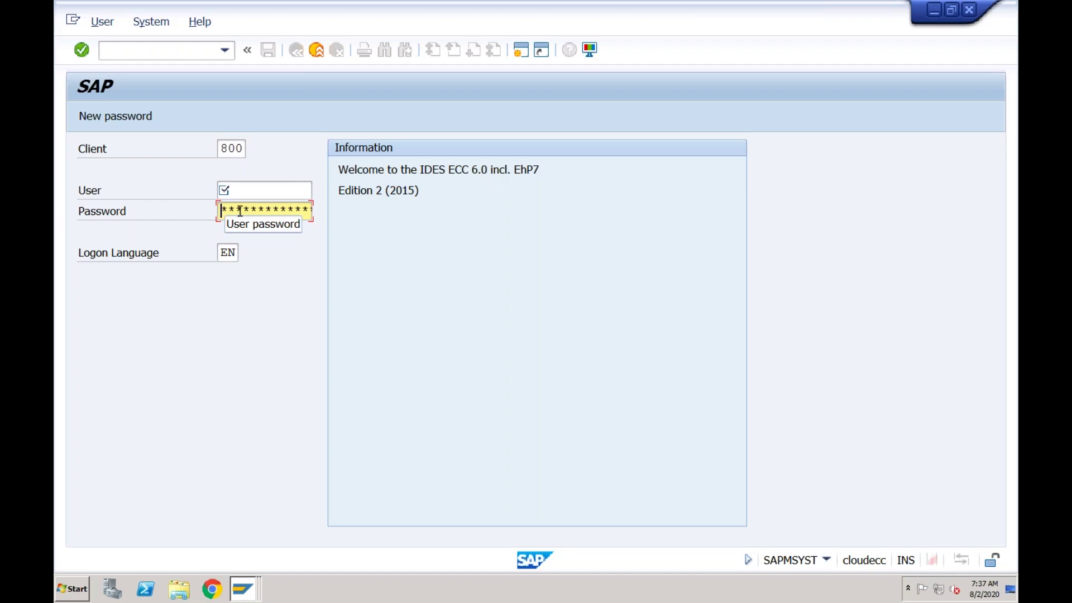
{"action": "left_click", "coordinate": [249, 188]}
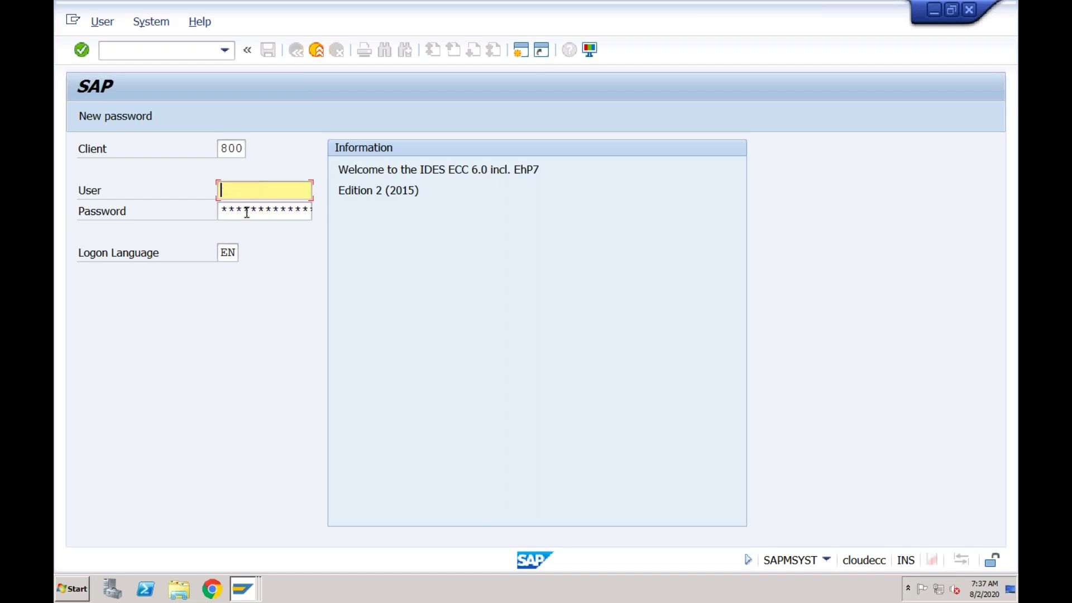
{"action": "left_click", "coordinate": [247, 211]}
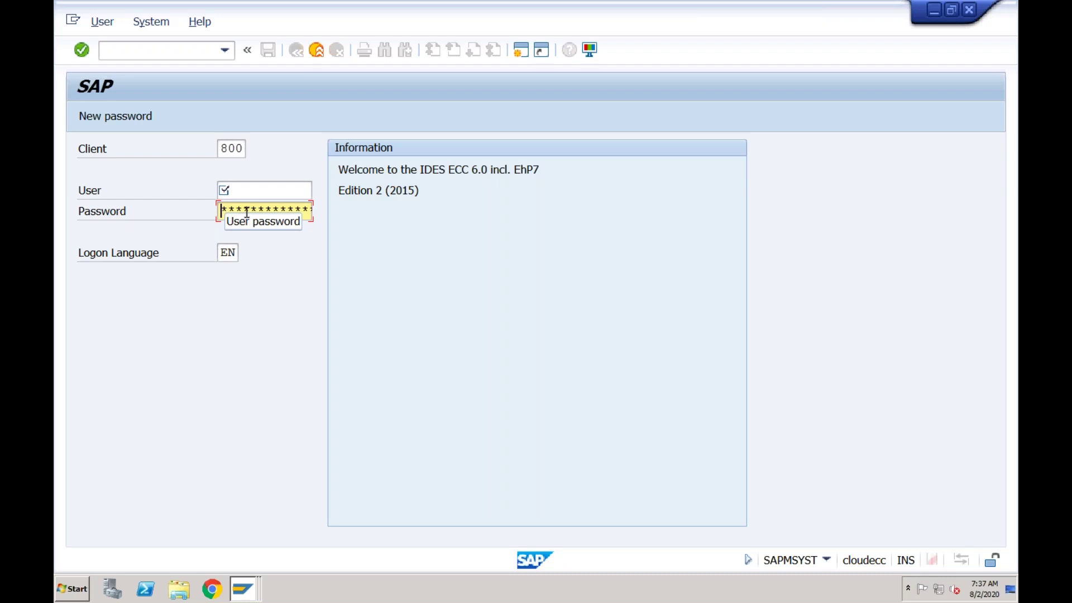
{"action": "left_click", "coordinate": [256, 192]}
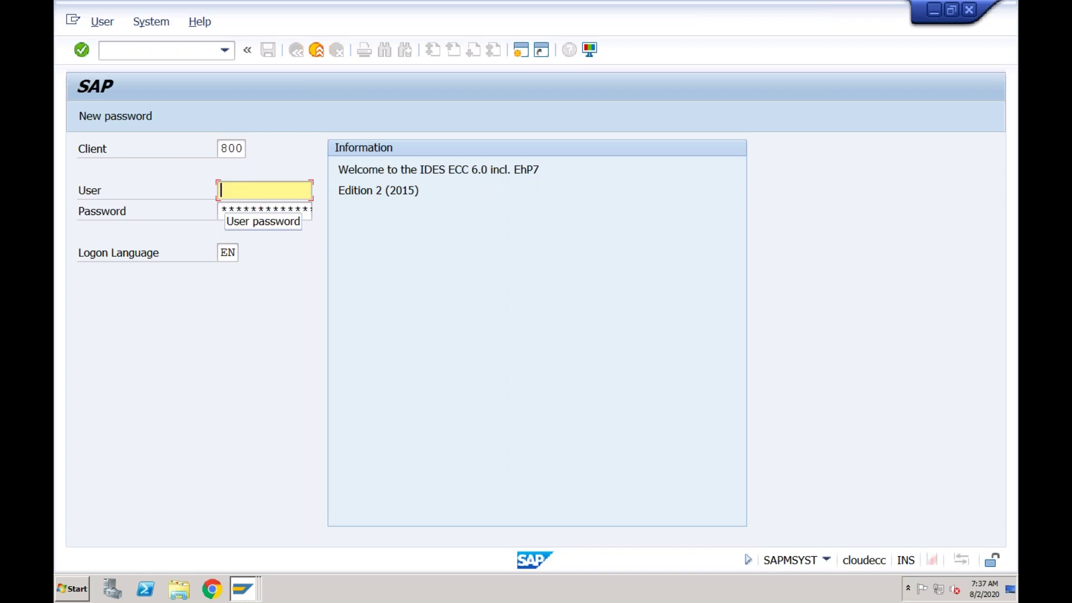
{"action": "key", "text": "Tab"}
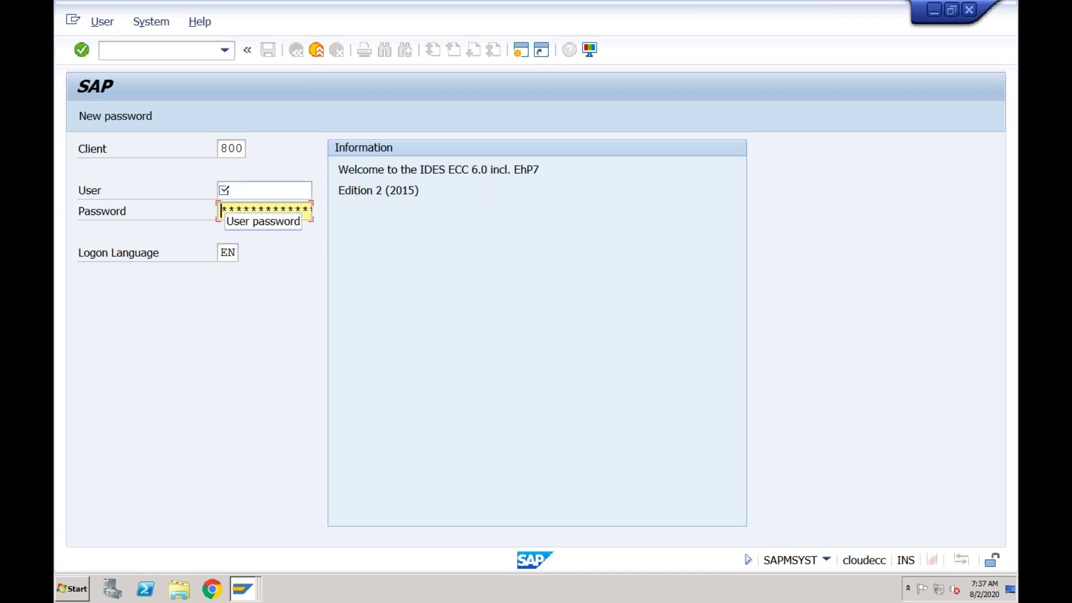
{"action": "left_click", "coordinate": [228, 252]}
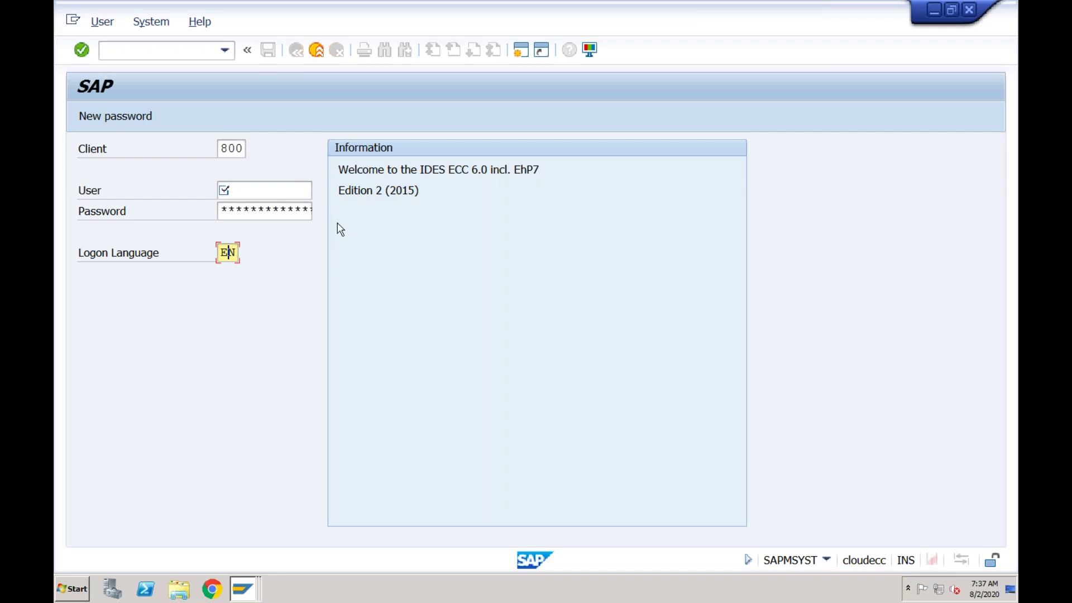
Log on to client 800 by entering the user name and the account password.
{"action": "left_click", "coordinate": [248, 193]}
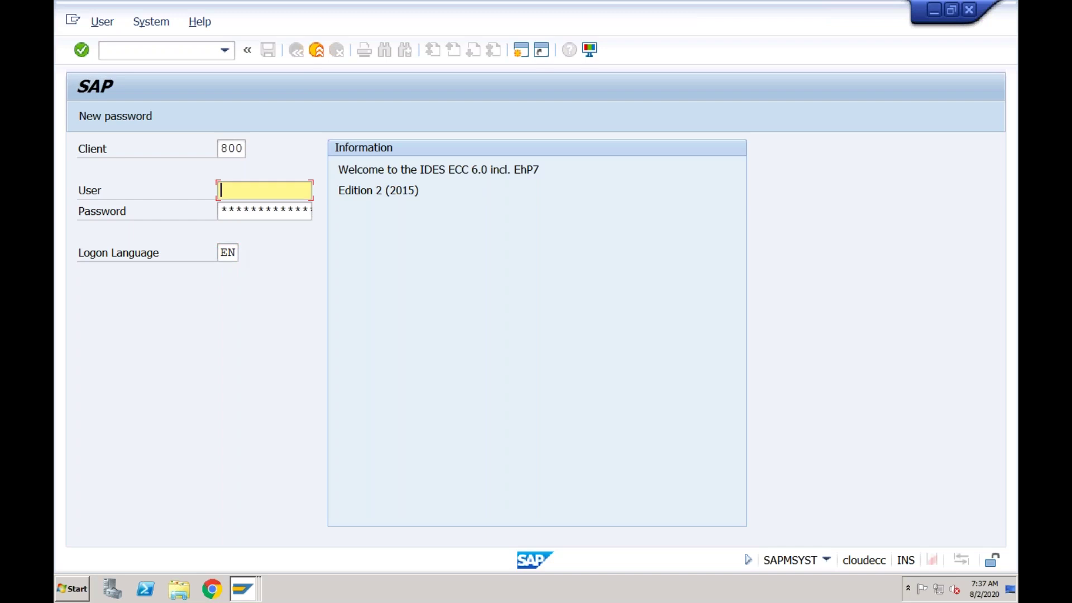
{"action": "key", "text": "BackSpace"}
{"action": "key", "text": "Down"}
{"action": "key", "text": "Return"}
{"action": "key", "text": "Tab"}
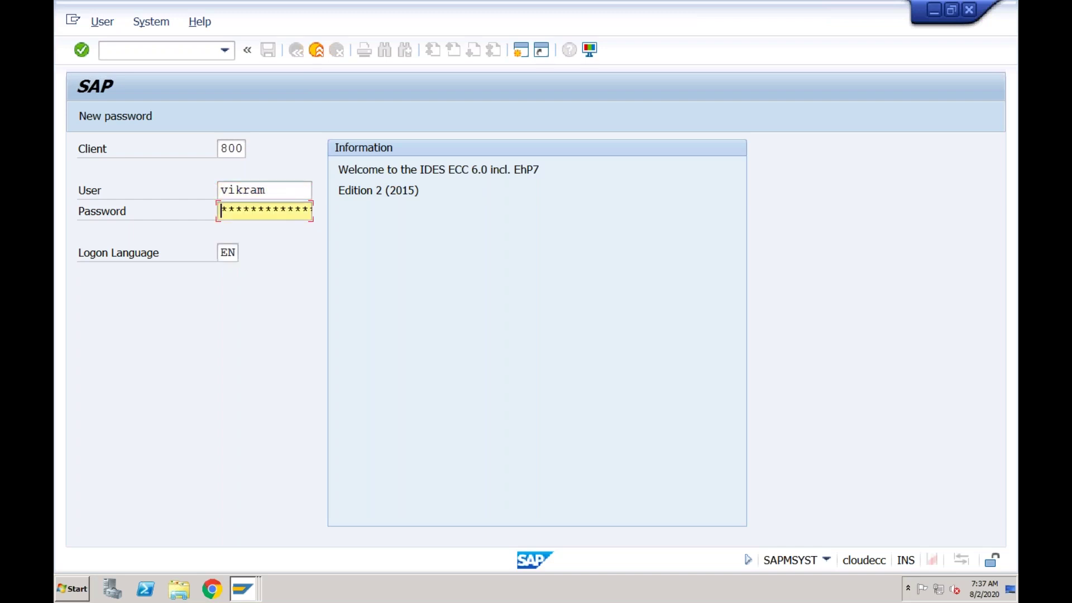
{"action": "type", "text": "***********"}
{"action": "key", "text": "Return"}
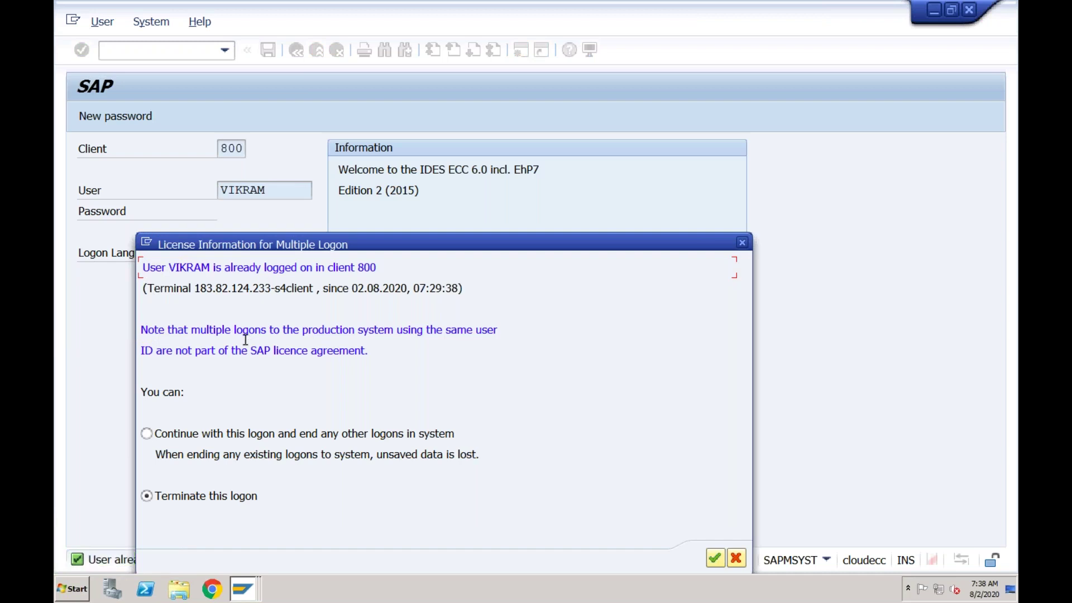
Resolve the multiple logon by continuing with this logon and ending any other logons, and dismiss the closed-session message.
{"action": "left_click", "coordinate": [147, 434]}
{"action": "left_click_drag", "start_coordinate": [212, 268], "coordinate": [169, 268]}
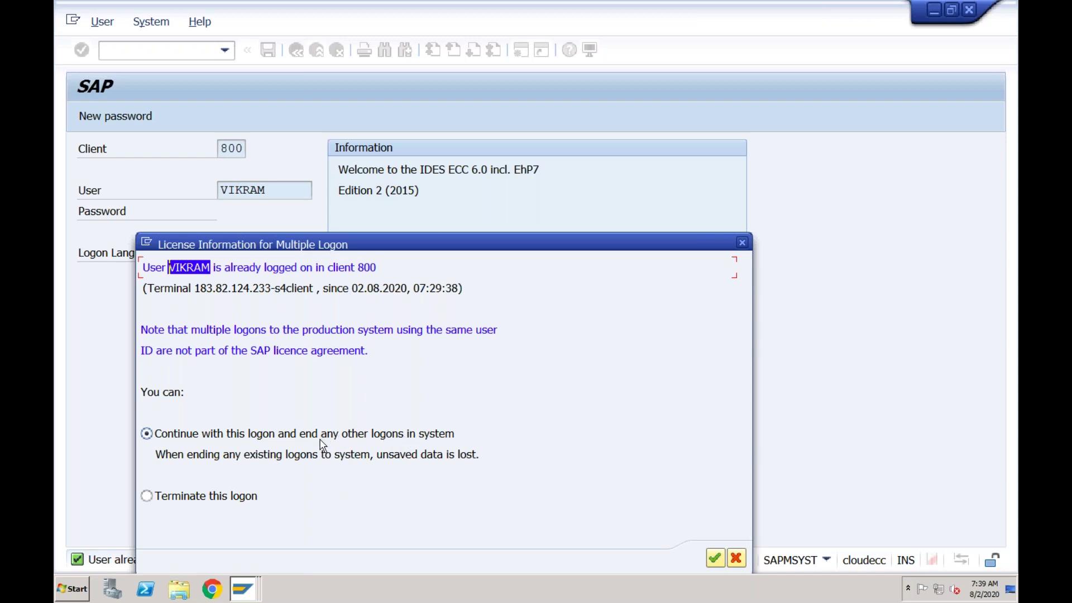
{"action": "left_click", "coordinate": [201, 505]}
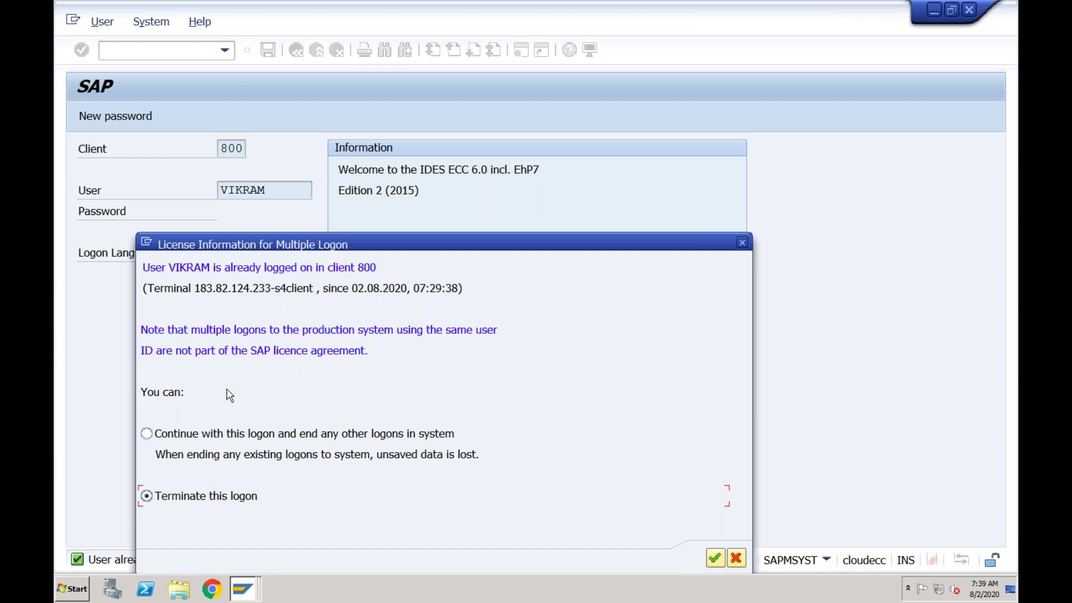
{"action": "left_click", "coordinate": [171, 434]}
{"action": "left_click", "coordinate": [715, 560]}
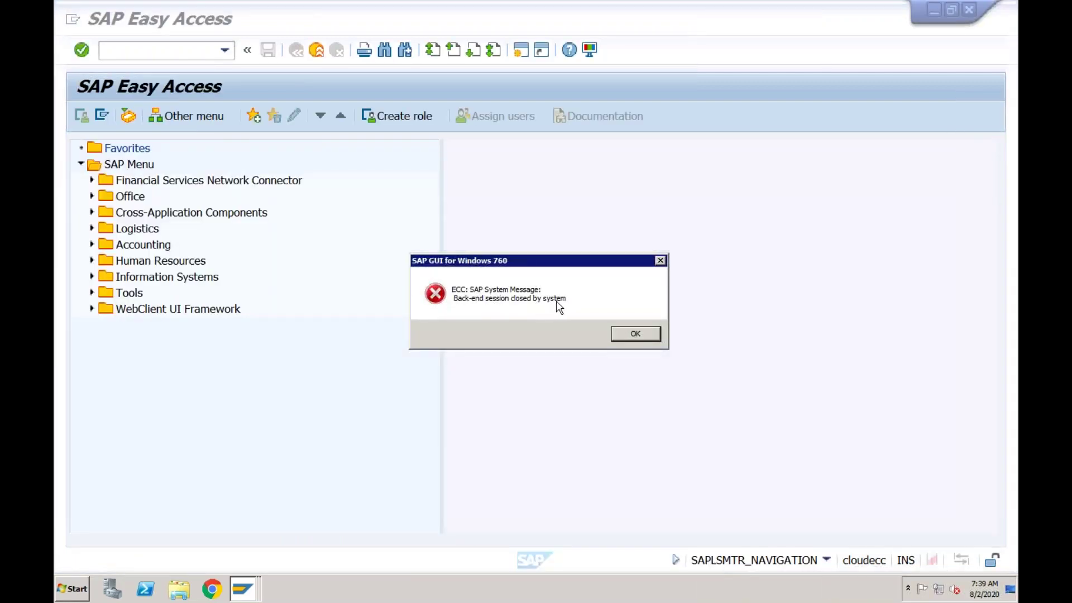
{"action": "left_click", "coordinate": [623, 334]}
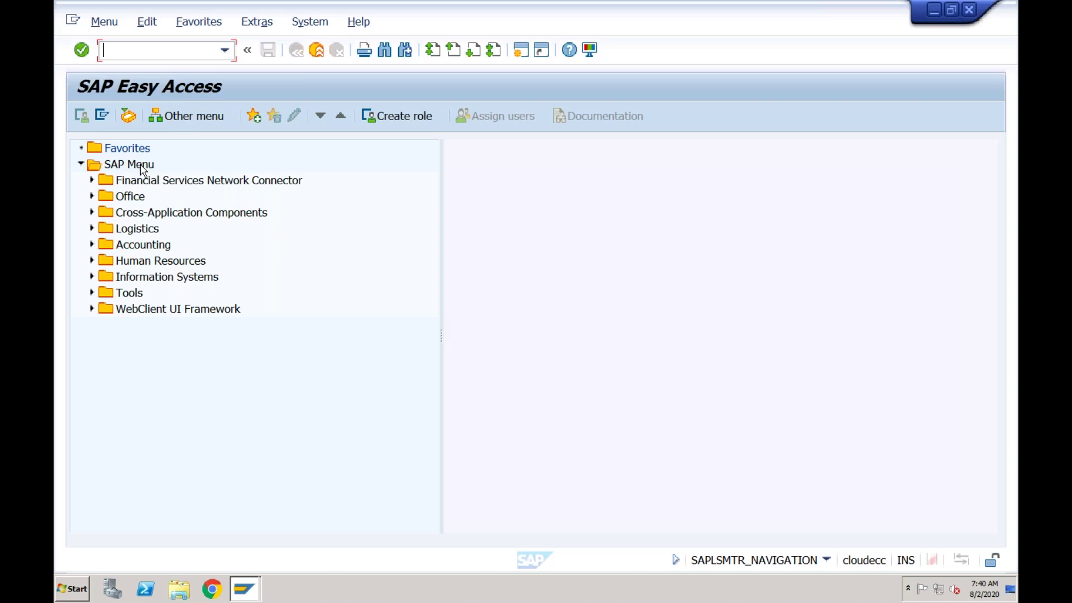
Look through the Office, Logistics, Accounting and Human Resources folders of the SAP Menu.
{"action": "left_click", "coordinate": [136, 197]}
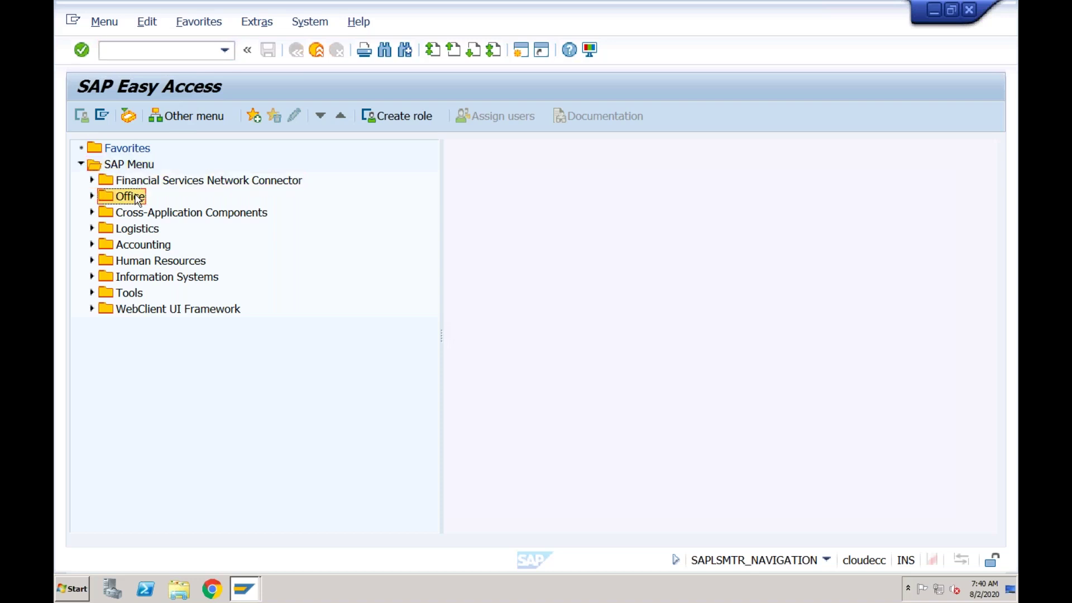
{"action": "left_click", "coordinate": [134, 230]}
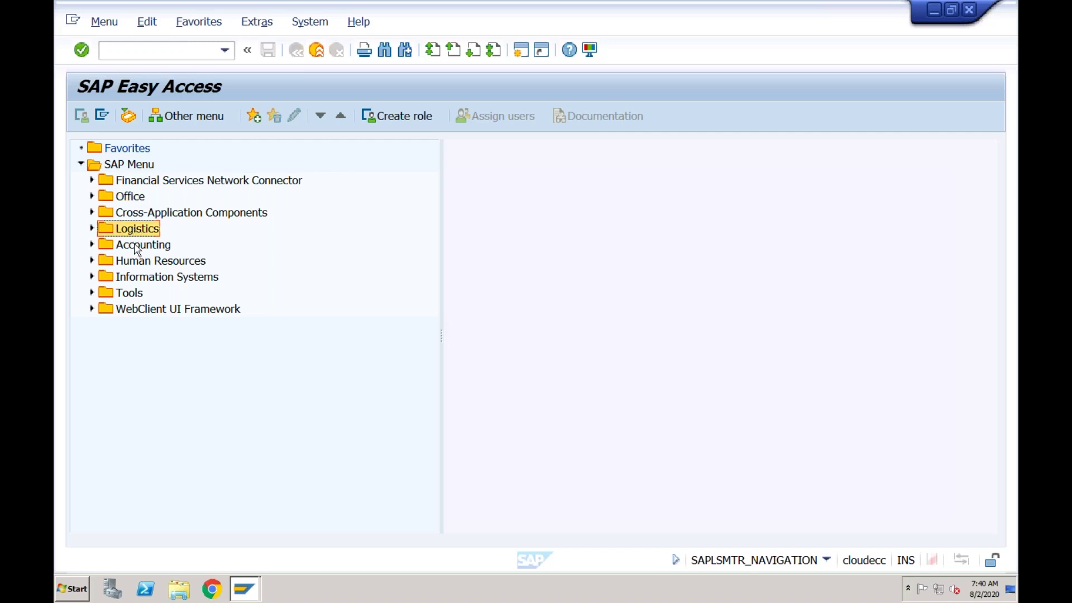
{"action": "left_click", "coordinate": [136, 245]}
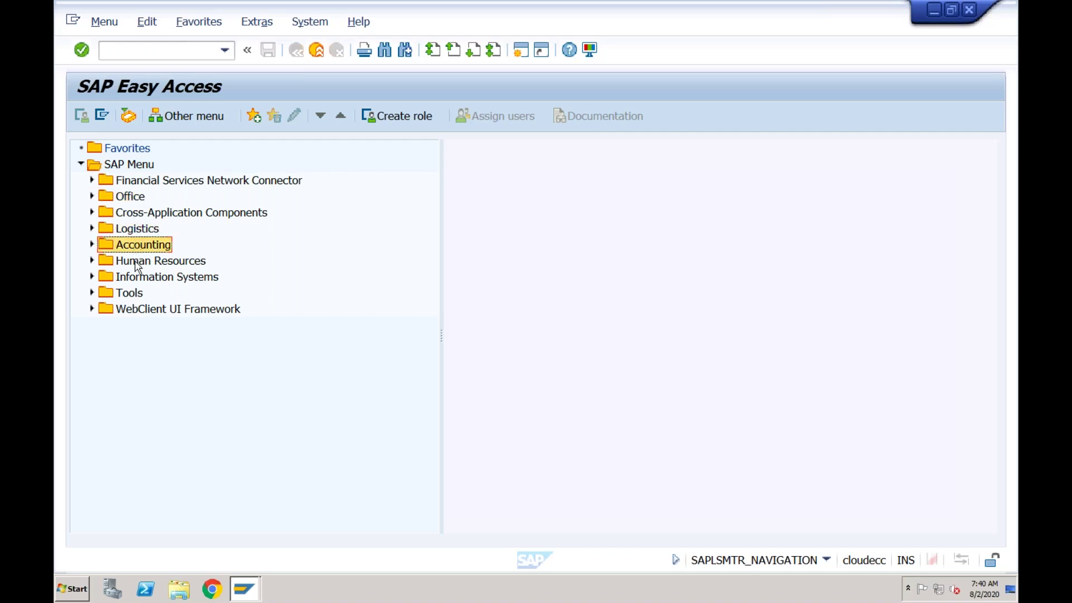
{"action": "left_click", "coordinate": [137, 264]}
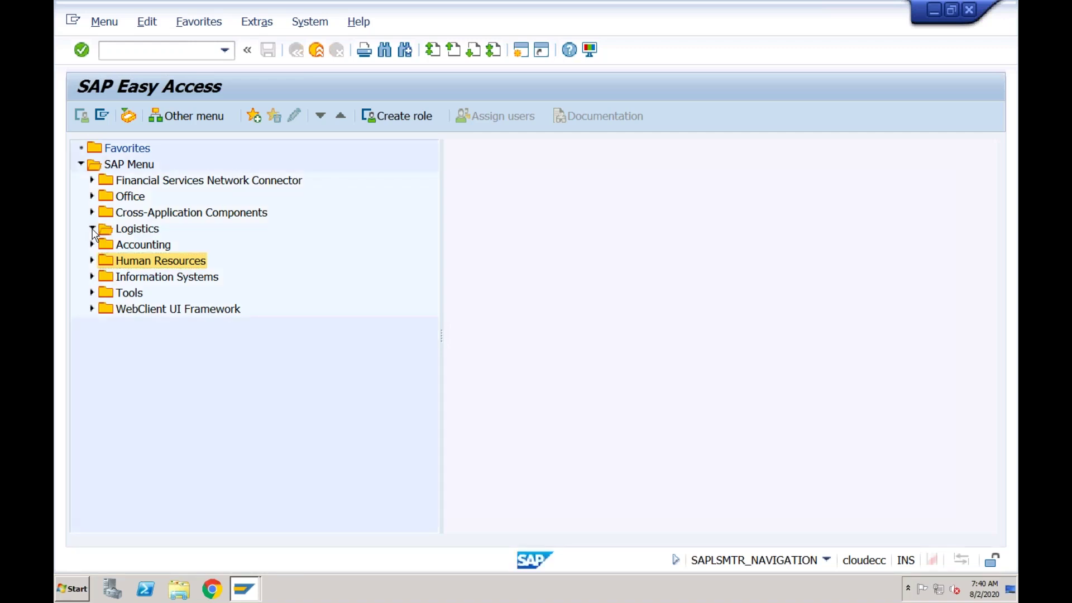
Expand the Logistics folder and look through its modules from Materials Management to Project System.
{"action": "left_click", "coordinate": [93, 230]}
{"action": "left_click", "coordinate": [153, 245]}
{"action": "left_click", "coordinate": [154, 263]}
{"action": "left_click", "coordinate": [155, 295]}
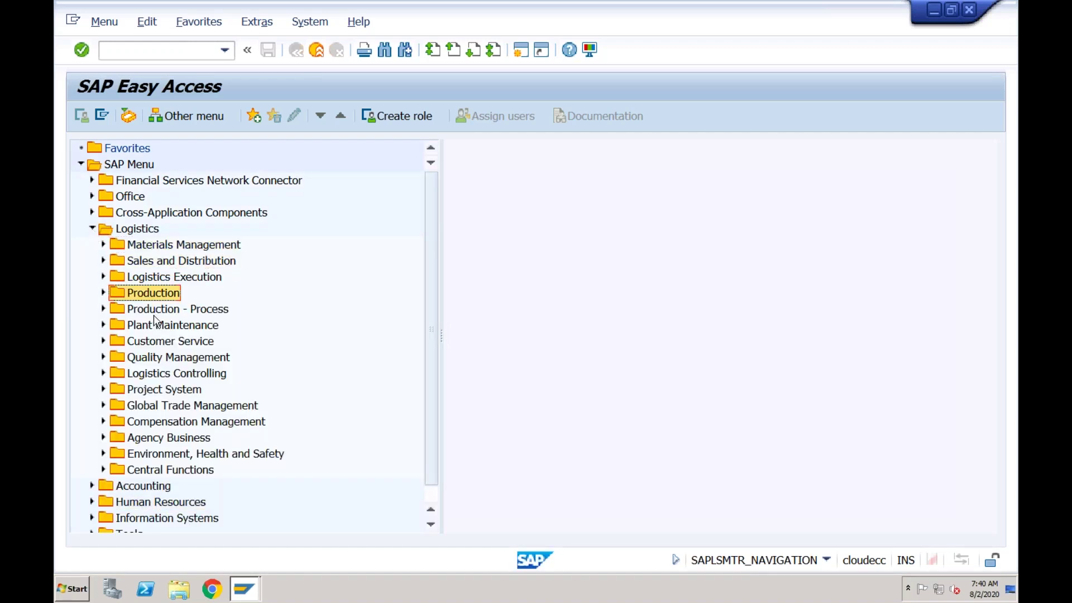
{"action": "left_click", "coordinate": [158, 326]}
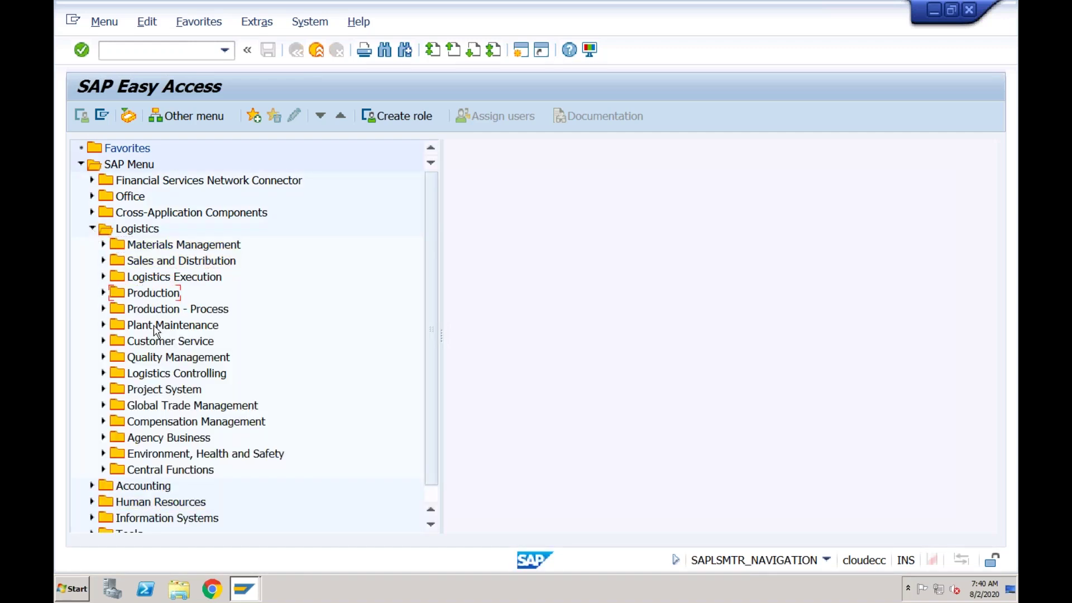
{"action": "left_click", "coordinate": [160, 360]}
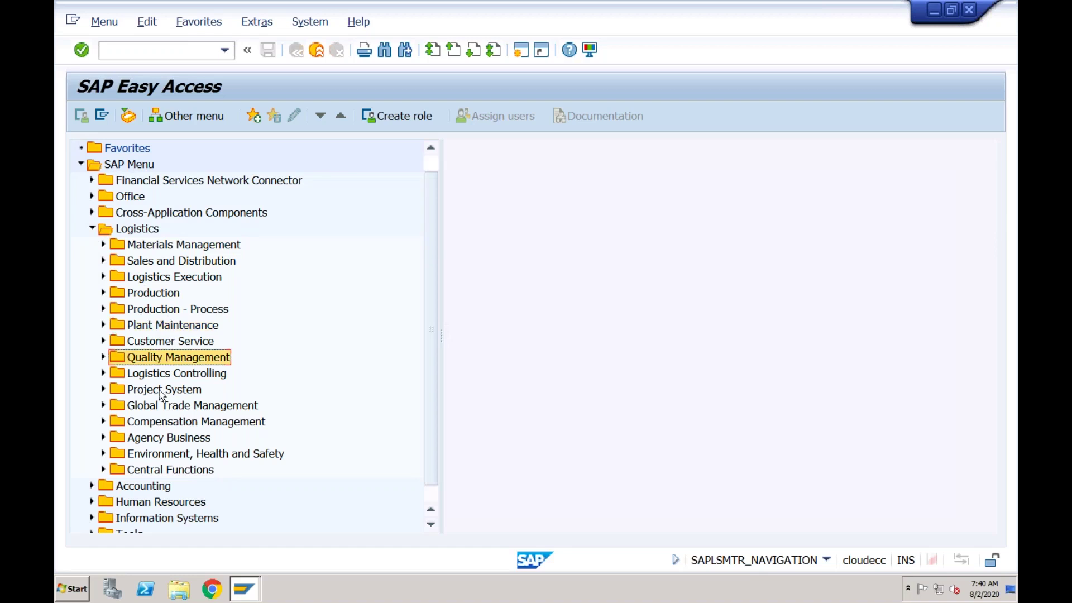
{"action": "left_click", "coordinate": [160, 392]}
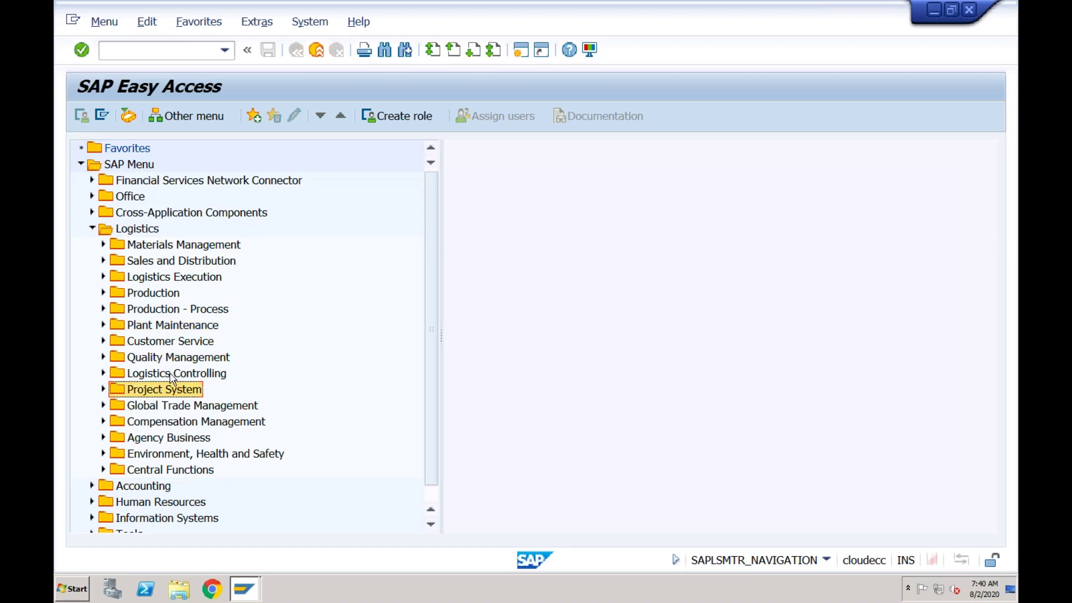
Review how Materials Management sits under Logistics, and collapse and re-expand the Logistics folder.
{"action": "left_click", "coordinate": [150, 234]}
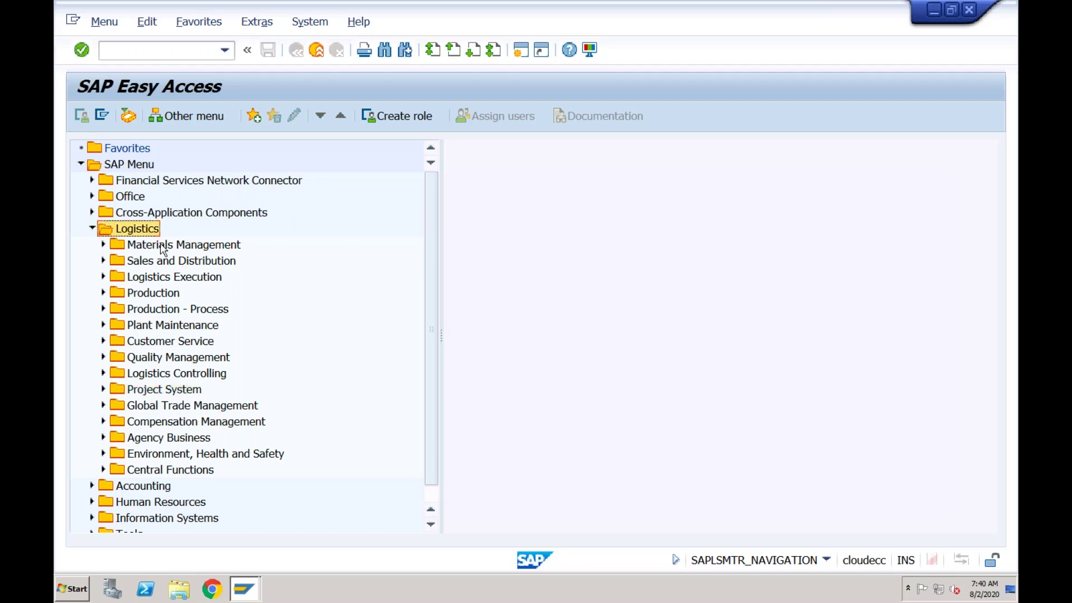
{"action": "left_click", "coordinate": [163, 251]}
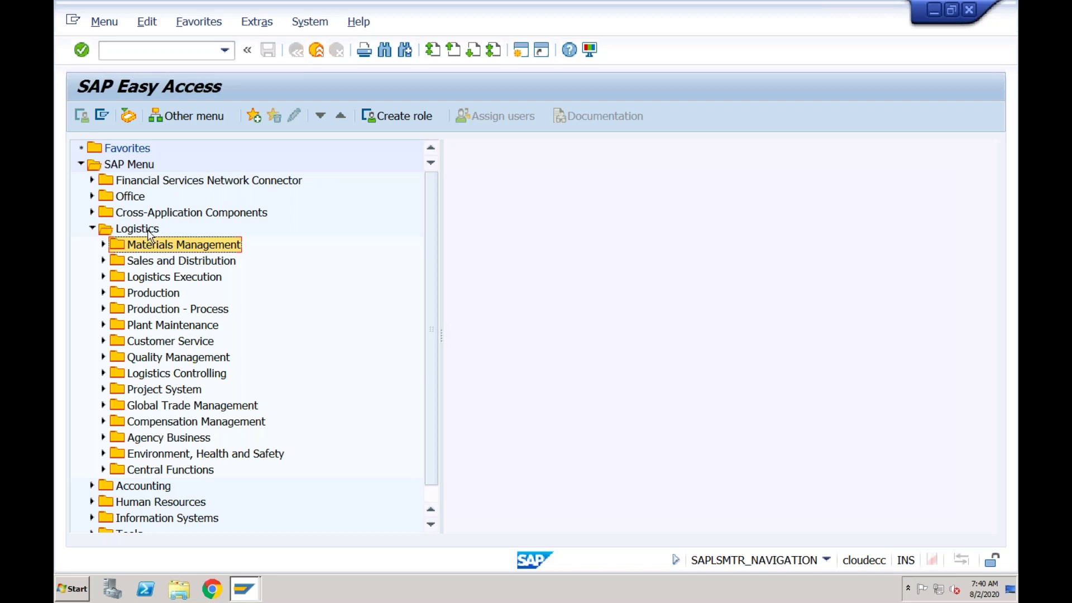
{"action": "left_click", "coordinate": [150, 233]}
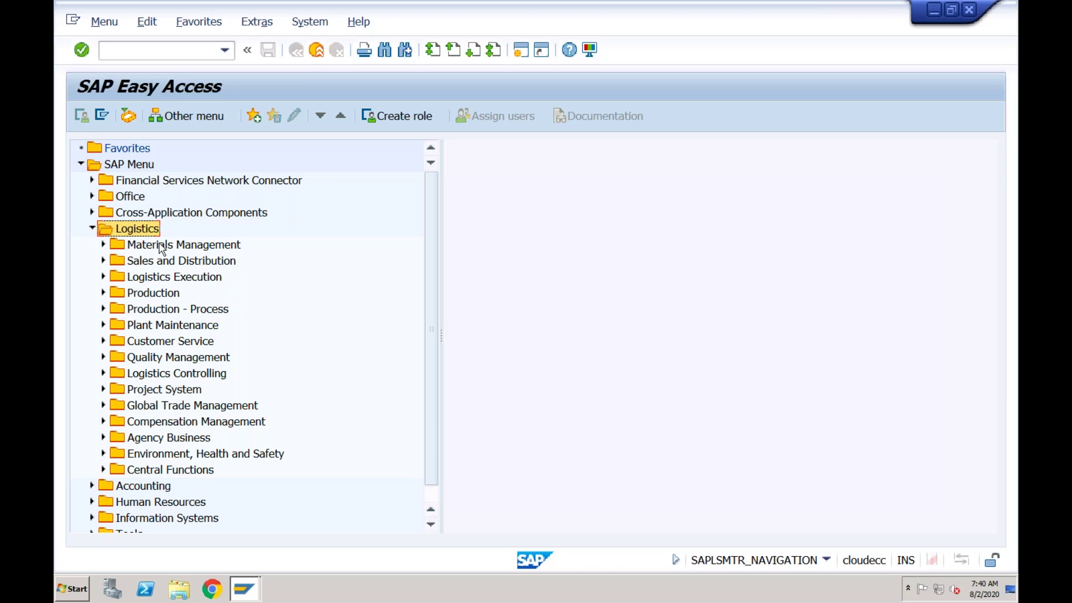
{"action": "left_click", "coordinate": [92, 229]}
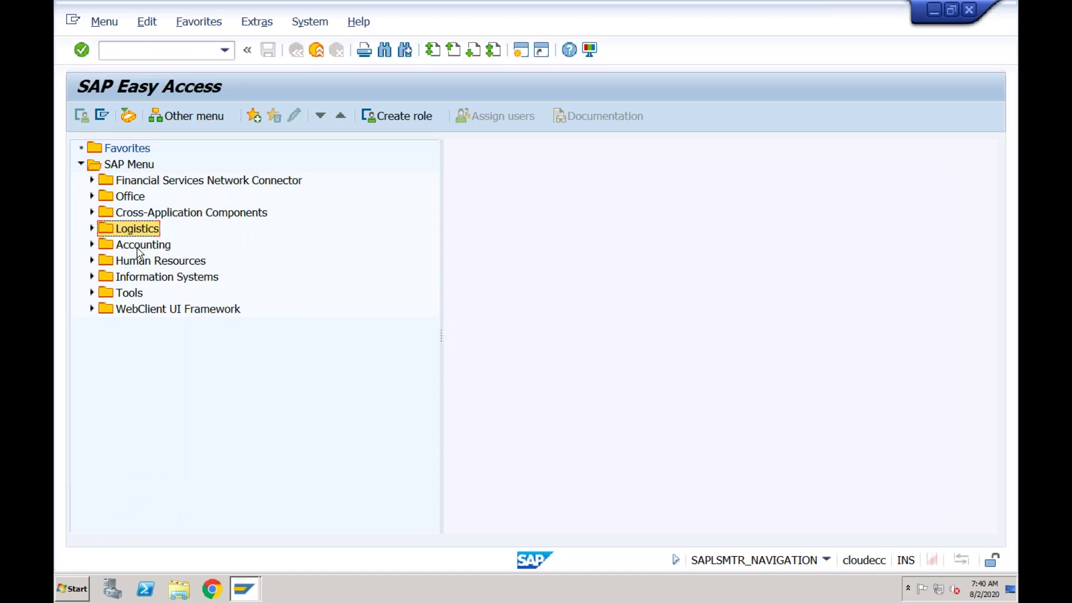
{"action": "left_click", "coordinate": [92, 229]}
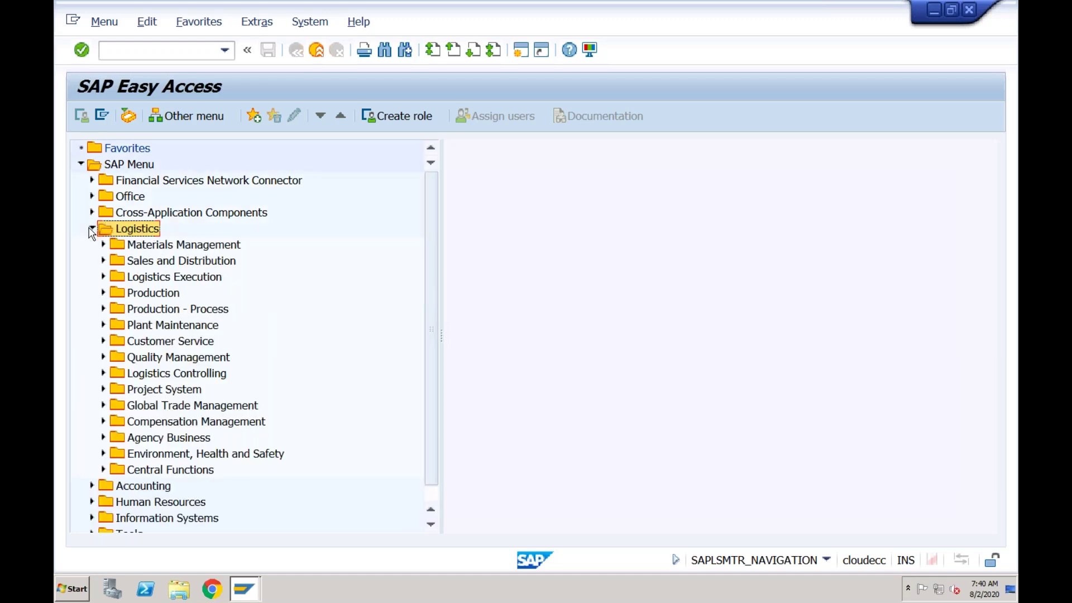
Go over the Materials Management, Sales and Distribution, Production and Plant Maintenance folders under Logistics.
{"action": "left_click", "coordinate": [138, 247]}
{"action": "left_click", "coordinate": [139, 262]}
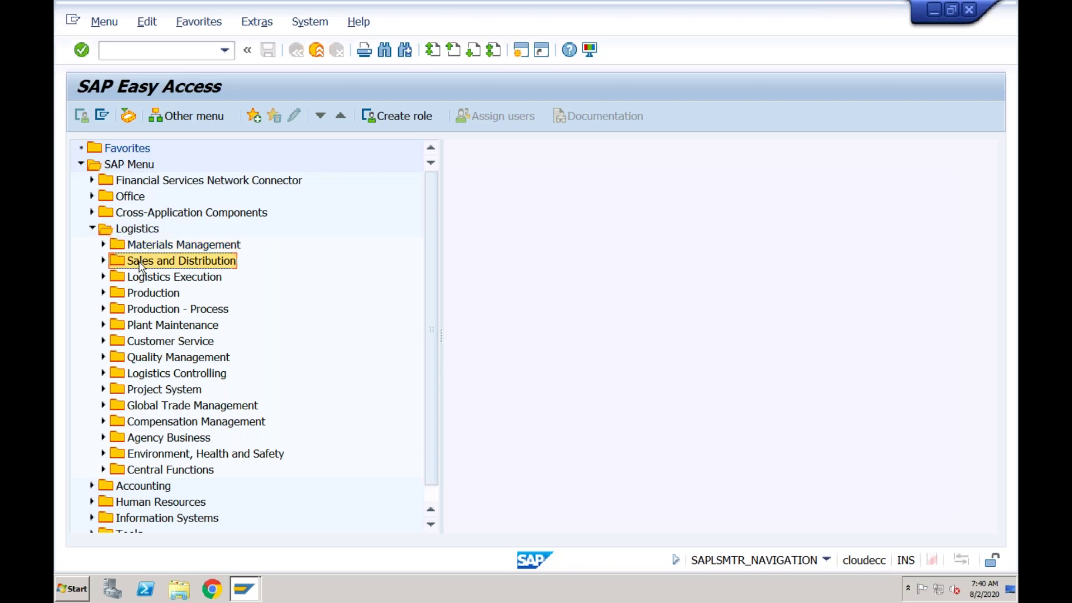
{"action": "left_click", "coordinate": [139, 247]}
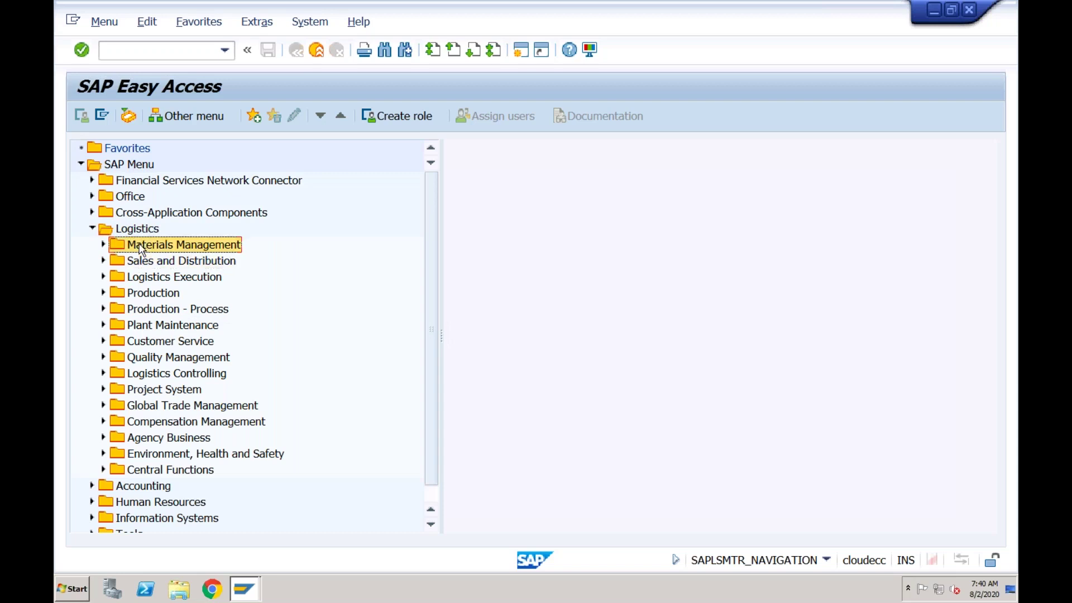
{"action": "left_click", "coordinate": [141, 262]}
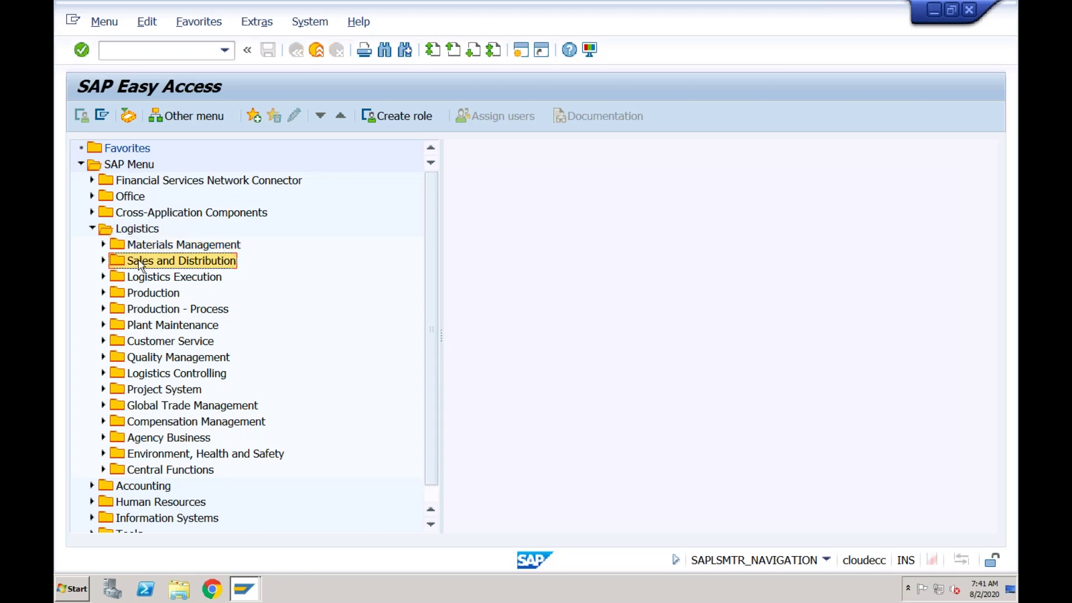
{"action": "left_click", "coordinate": [150, 296]}
{"action": "left_click", "coordinate": [152, 328]}
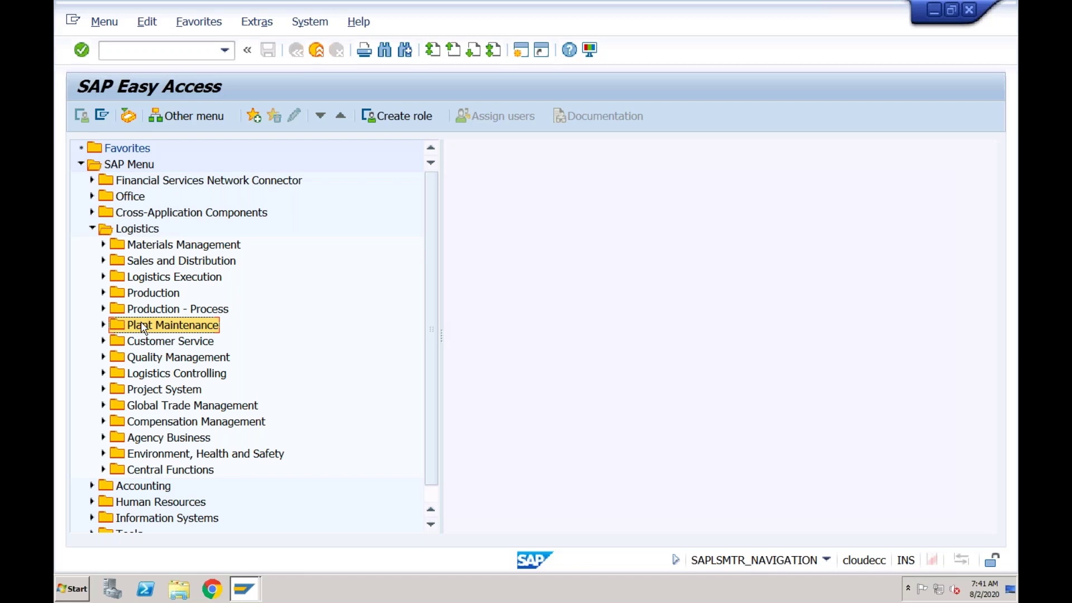
Expand Materials Management and look through its subfolders, including Purchasing, Inventory Management, Valuation, Service Master and Material Master.
{"action": "left_click", "coordinate": [140, 245]}
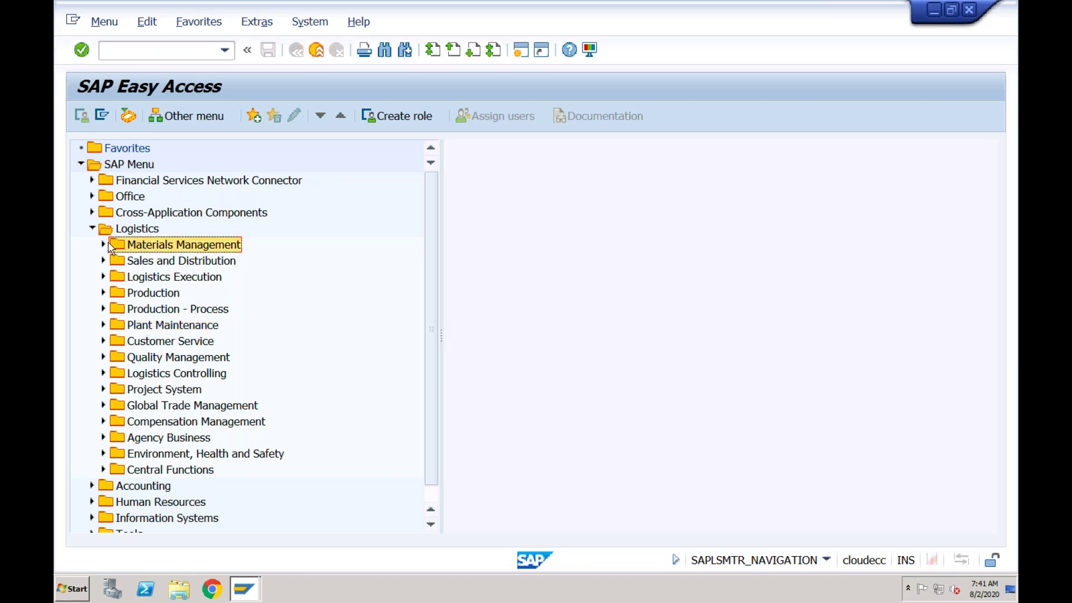
{"action": "left_click", "coordinate": [104, 246]}
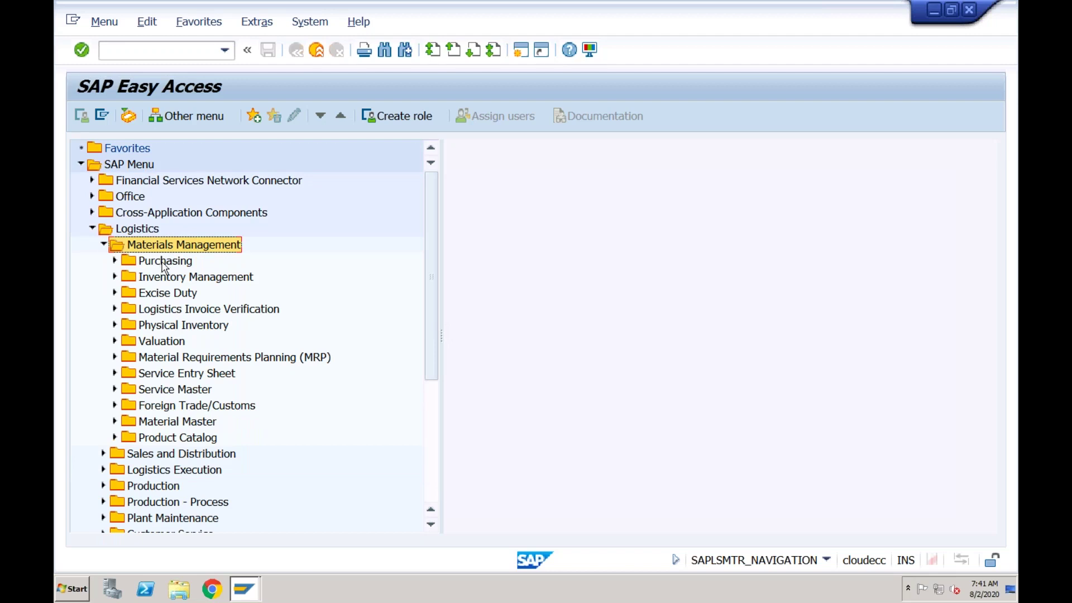
{"action": "left_click", "coordinate": [164, 264]}
{"action": "left_click", "coordinate": [164, 279]}
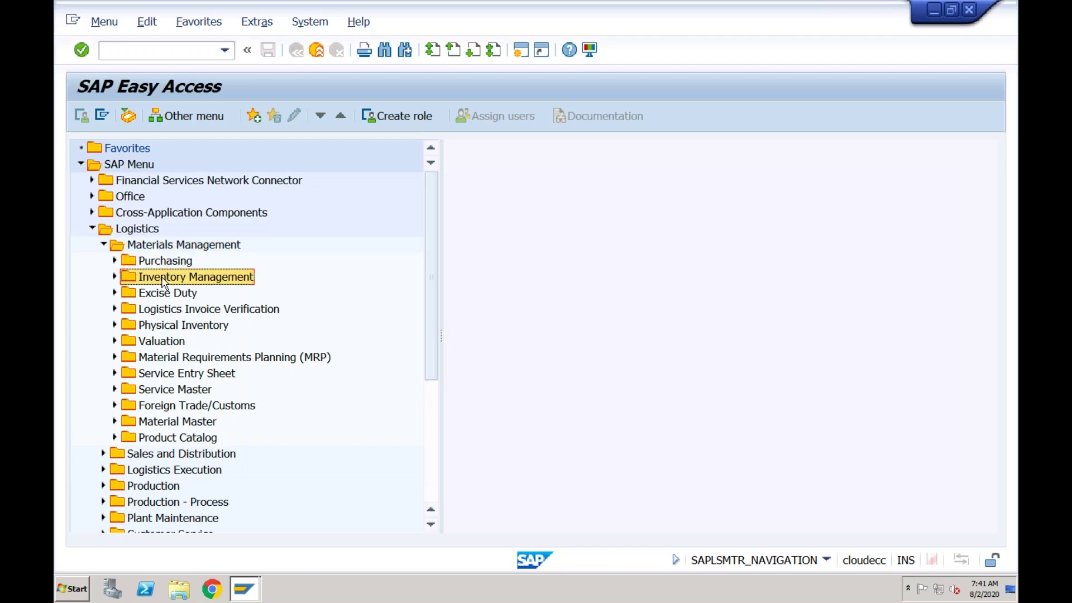
{"action": "left_click", "coordinate": [159, 343]}
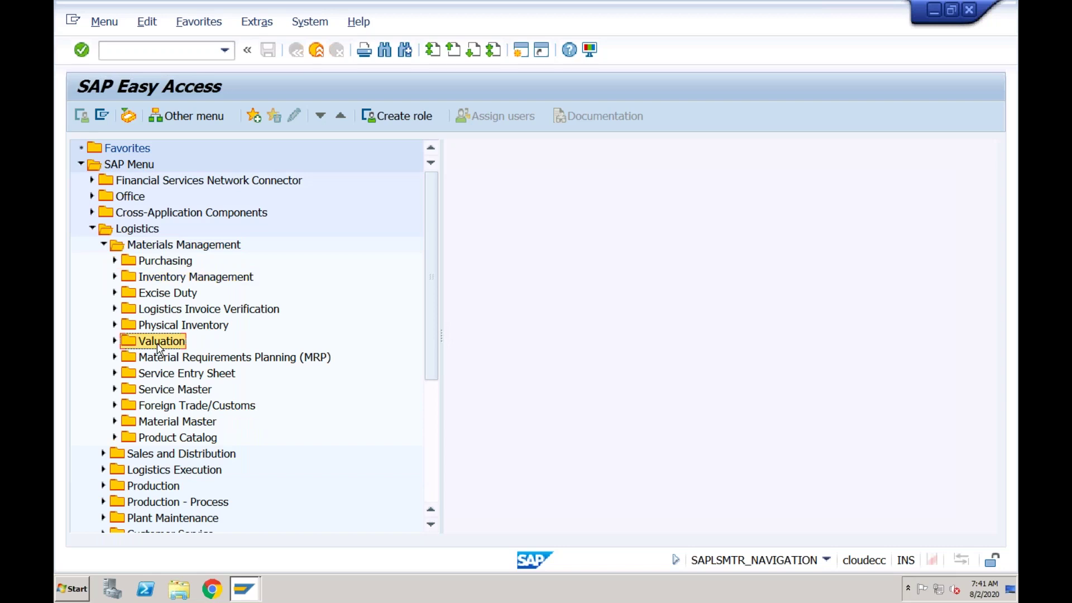
{"action": "left_click", "coordinate": [161, 392]}
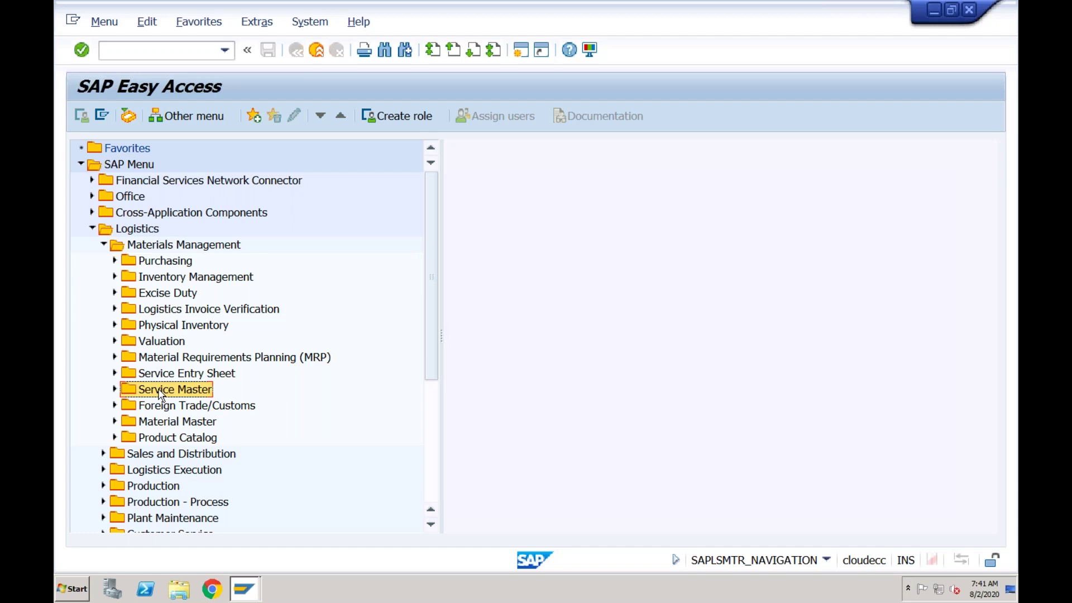
{"action": "left_click", "coordinate": [153, 426]}
{"action": "left_click", "coordinate": [136, 249]}
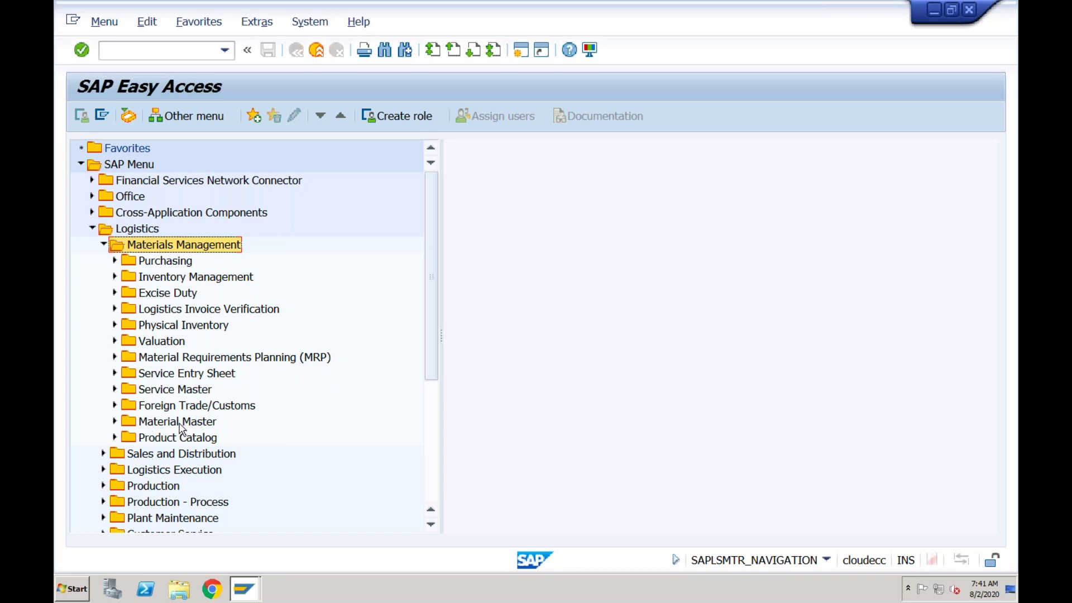
Expand Purchasing to view its Purchase Requisition, Purchase Order and RFQ/Quotation folders, and collapse Materials Management.
{"action": "left_click", "coordinate": [114, 262]}
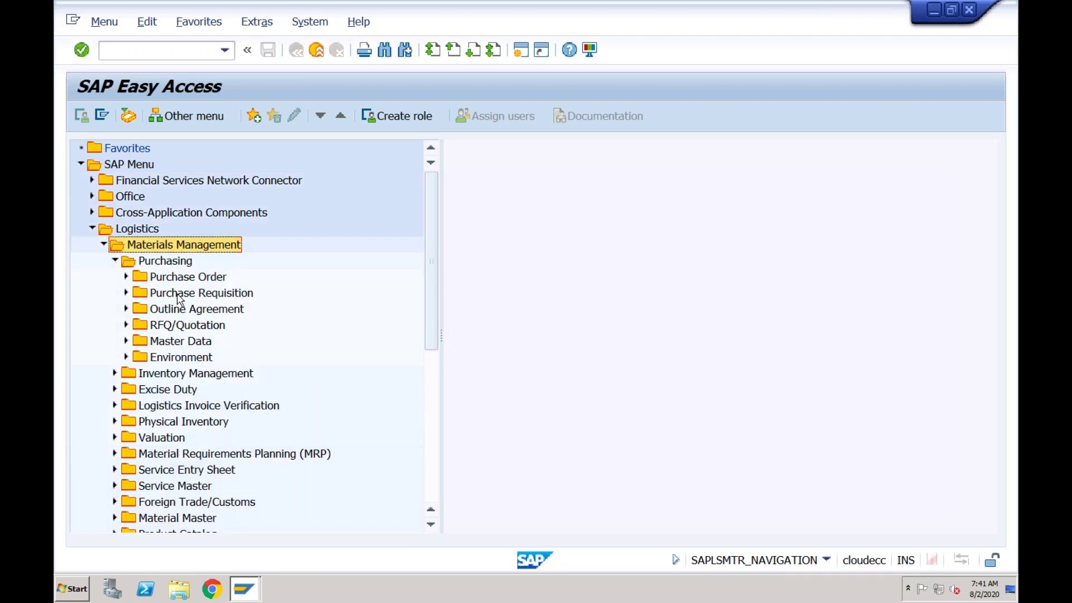
{"action": "left_click", "coordinate": [179, 292]}
{"action": "left_click", "coordinate": [190, 279]}
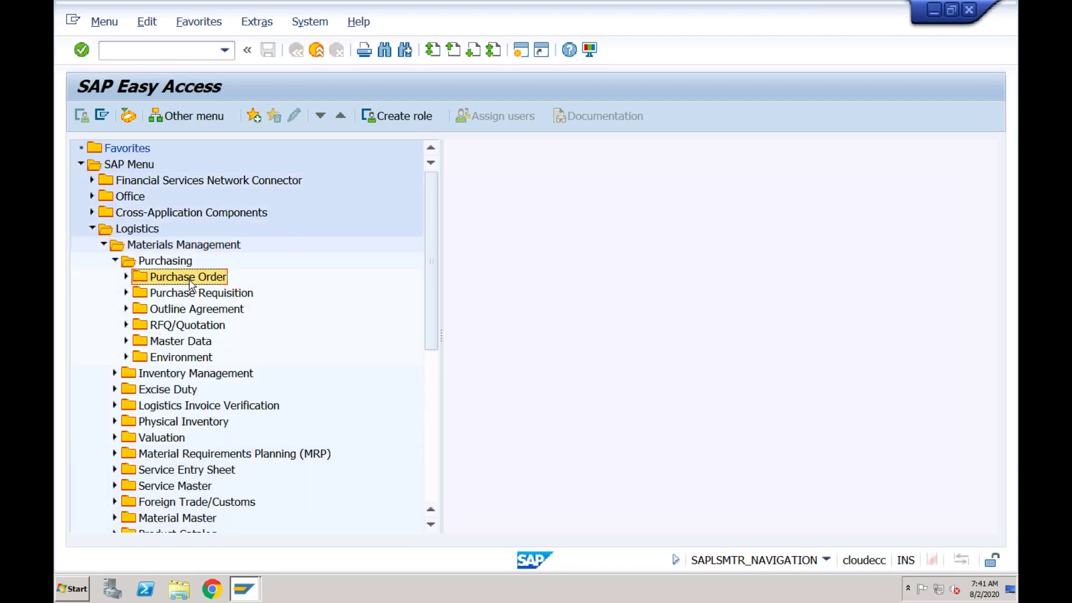
{"action": "left_click", "coordinate": [187, 328]}
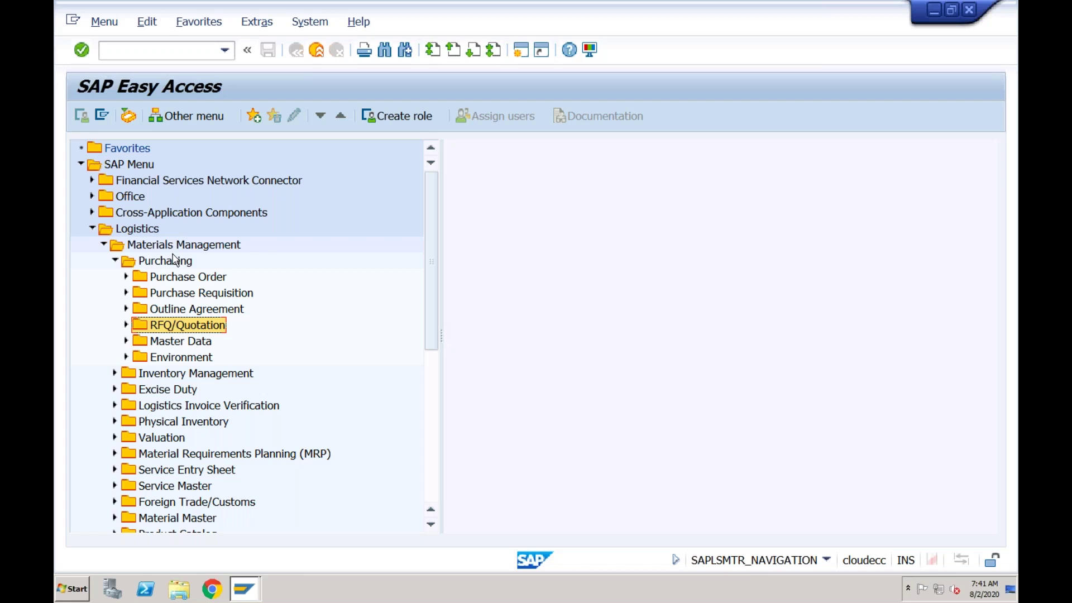
{"action": "double_click", "coordinate": [131, 248]}
Expand Sales under Sales and Distribution to view Inquiry, Quotation, Order and Scheduling Agreement, and collapse Sales and Distribution.
{"action": "left_click", "coordinate": [104, 261]}
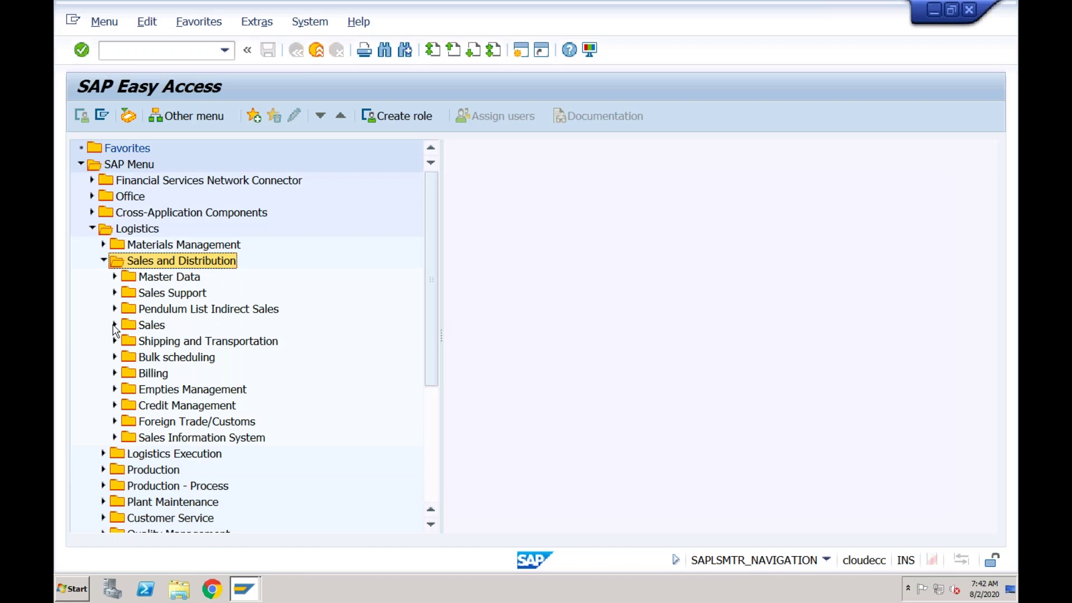
{"action": "left_click", "coordinate": [113, 325]}
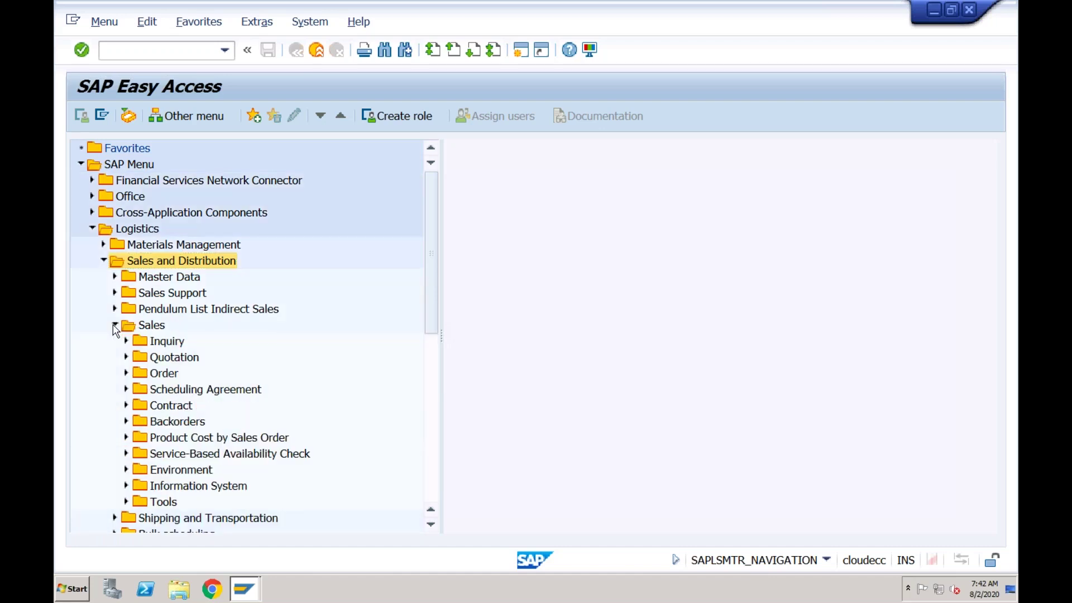
{"action": "left_click", "coordinate": [167, 343]}
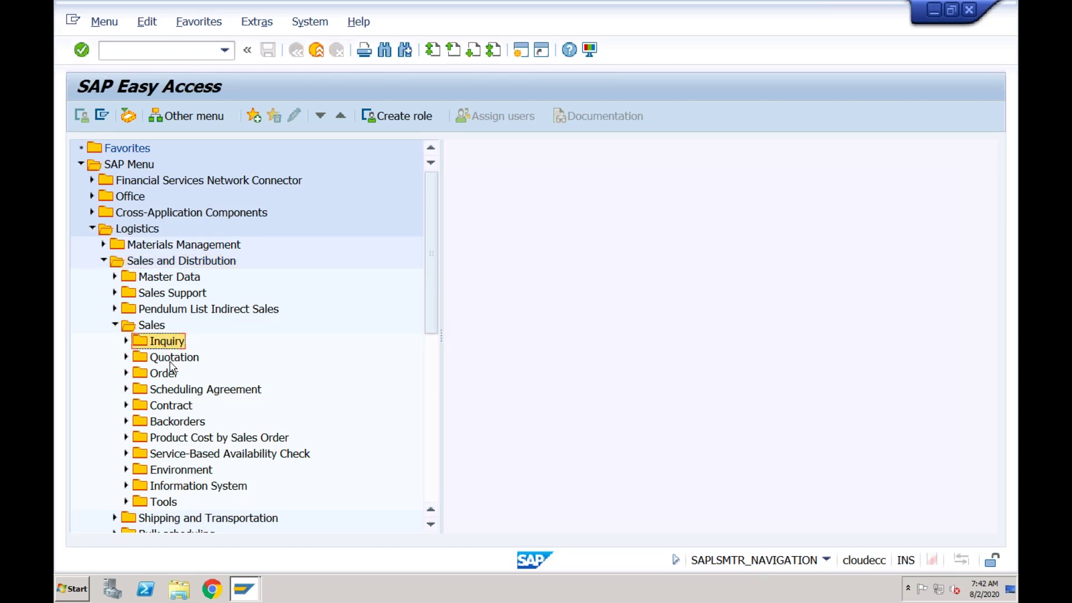
{"action": "left_click", "coordinate": [169, 361]}
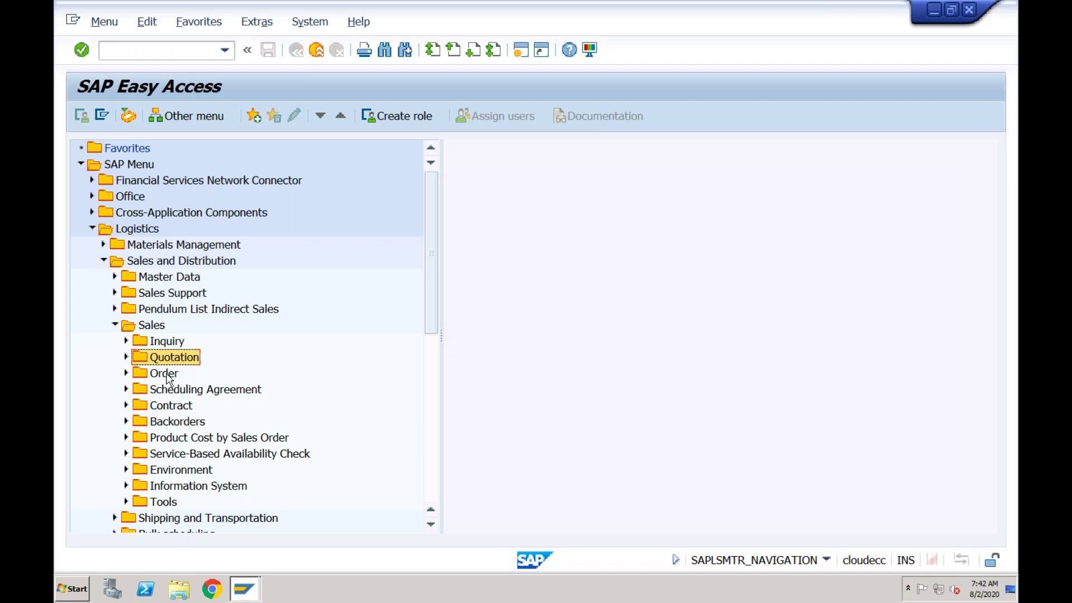
{"action": "left_click", "coordinate": [165, 380]}
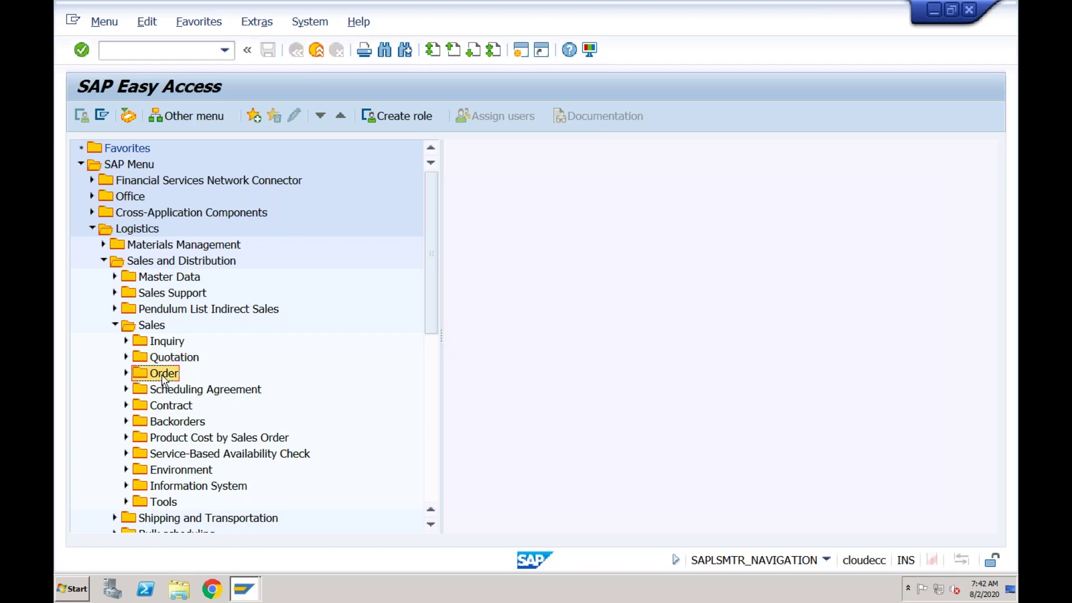
{"action": "left_click", "coordinate": [167, 394]}
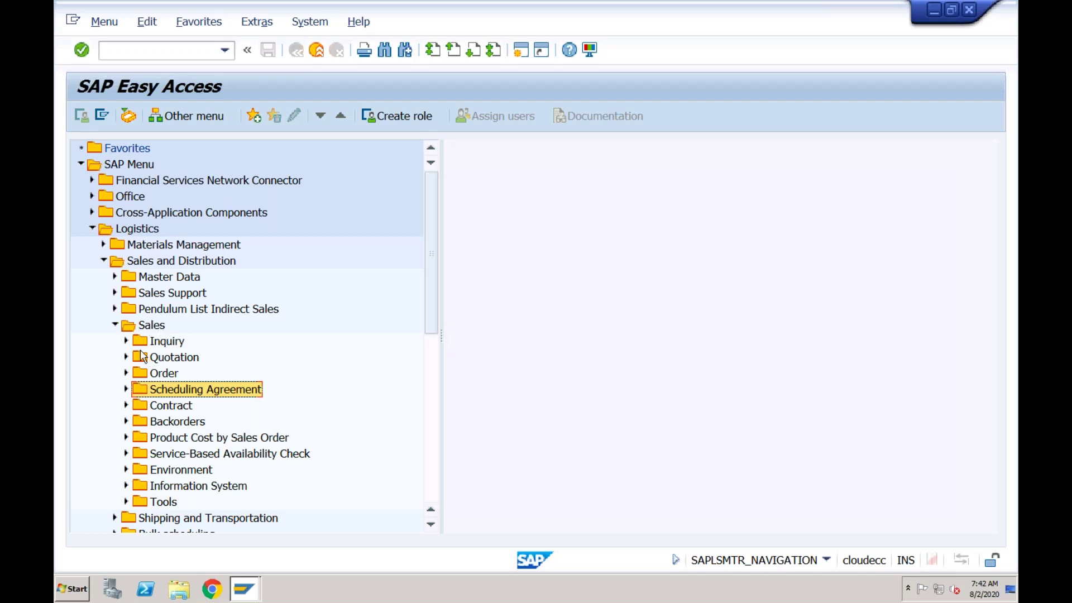
{"action": "left_click", "coordinate": [103, 261]}
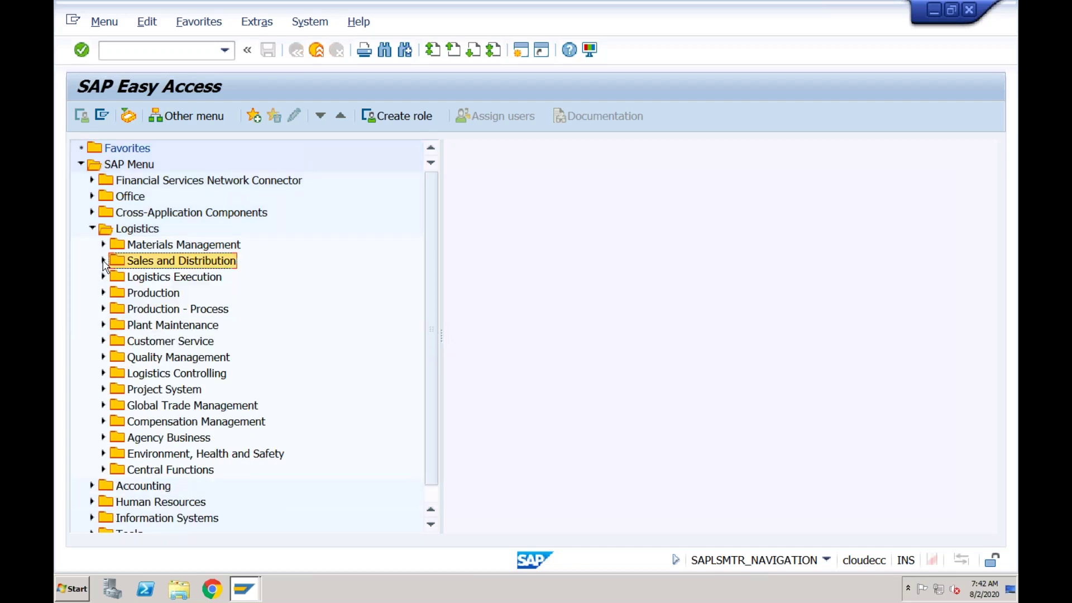
Expand the Production folder under Logistics to view its subfolders.
{"action": "left_click", "coordinate": [135, 293]}
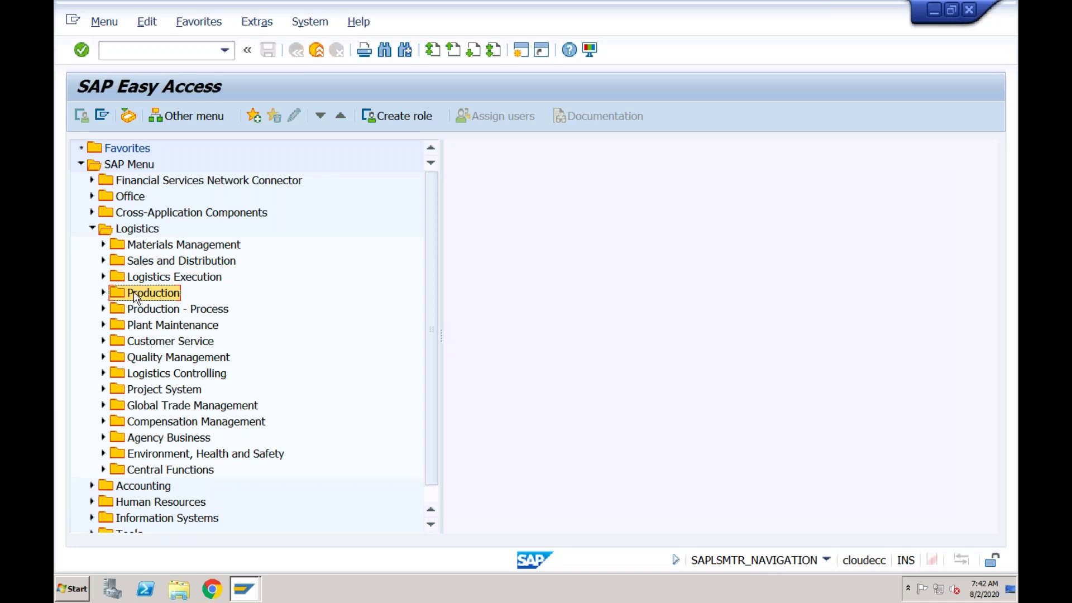
{"action": "left_click", "coordinate": [103, 293]}
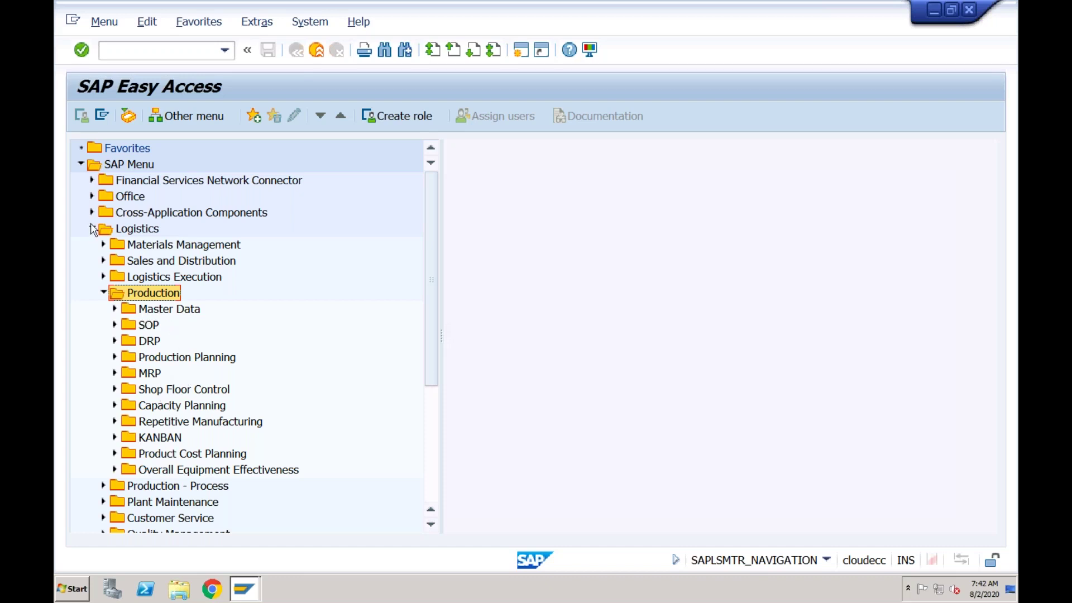
Collapse the Production folder and the whole Logistics folder in the SAP menu.
{"action": "left_click", "coordinate": [103, 293]}
{"action": "left_click", "coordinate": [130, 234]}
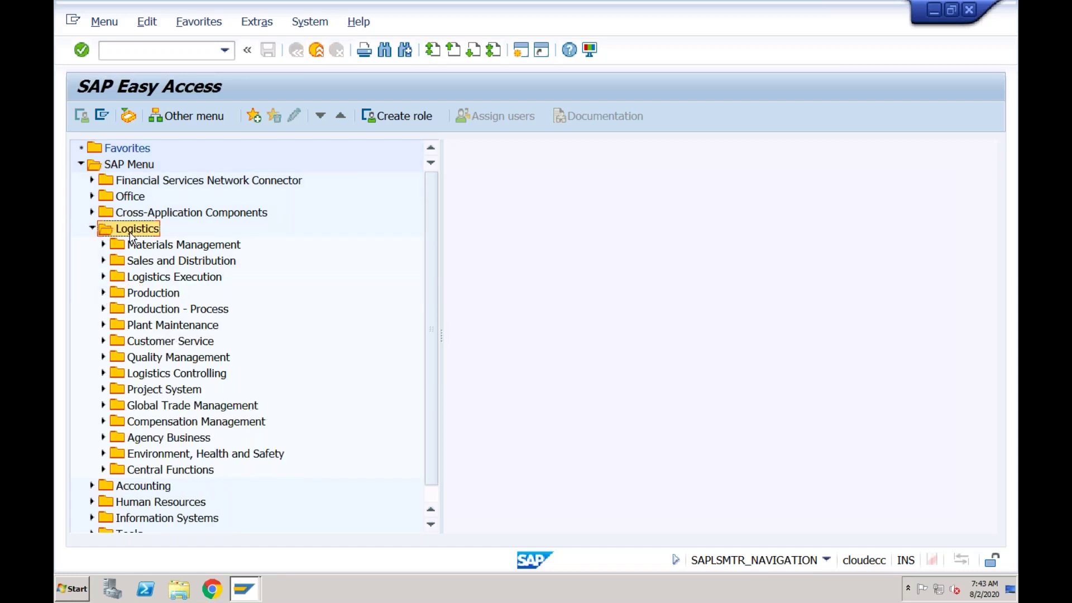
{"action": "left_click", "coordinate": [93, 230]}
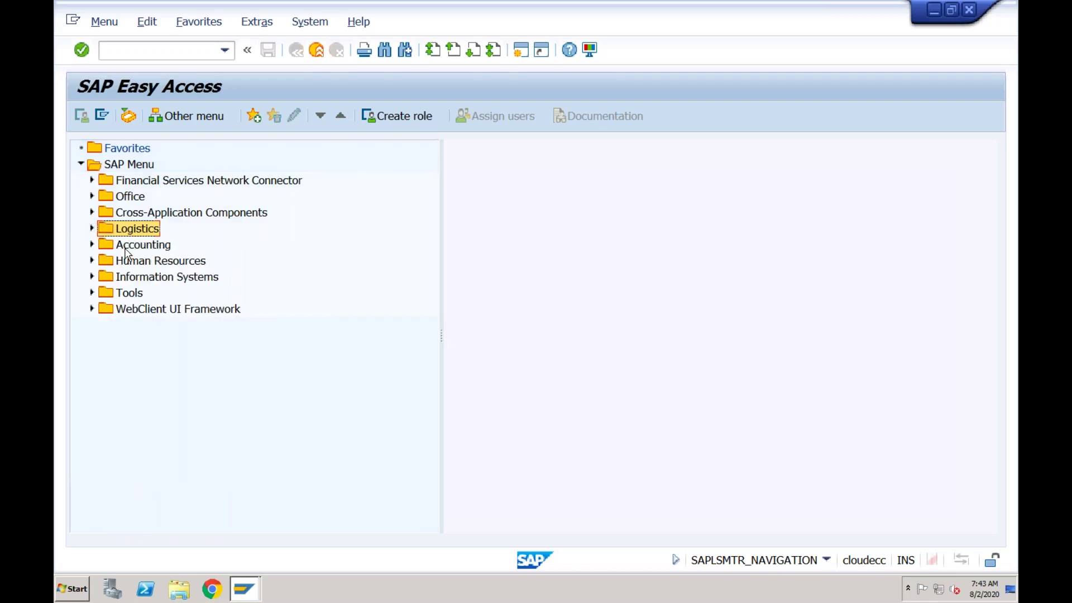
Expand Accounting and look through its subfolders, including Financial Accounting, Financial Supply Chain Management, Controlling, Real Estate Management and Bank Applications.
{"action": "left_click", "coordinate": [92, 247]}
{"action": "left_click", "coordinate": [90, 247]}
{"action": "left_click", "coordinate": [157, 294]}
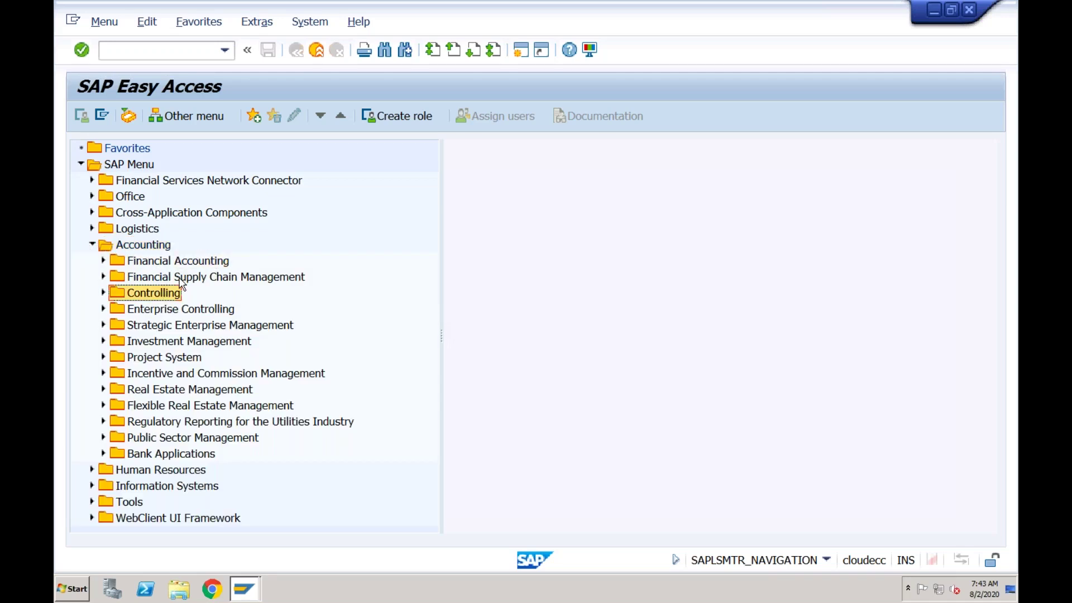
{"action": "left_click", "coordinate": [181, 279]}
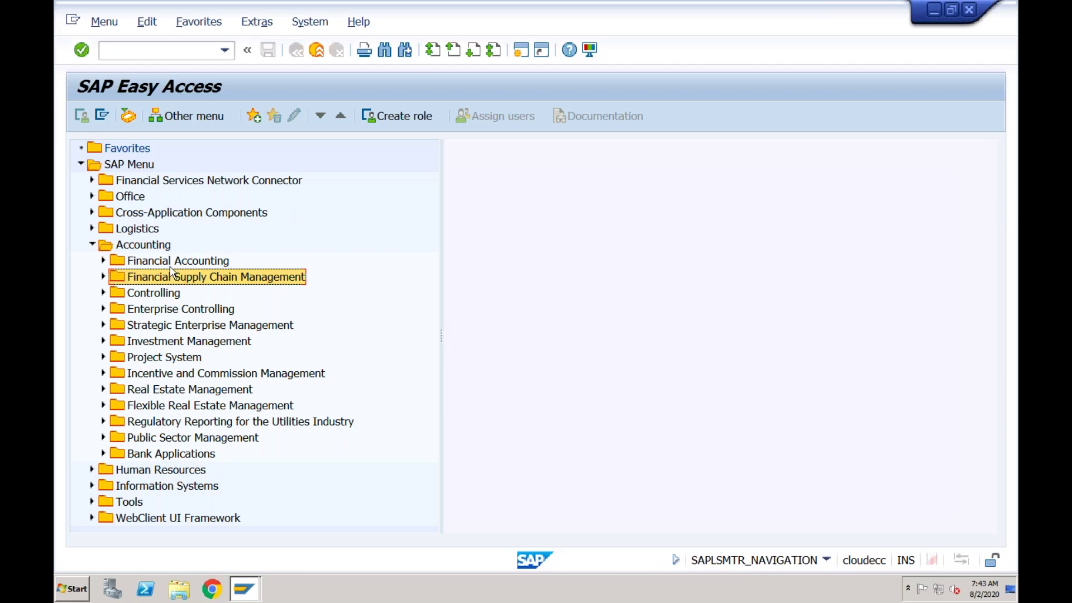
{"action": "left_click", "coordinate": [168, 264]}
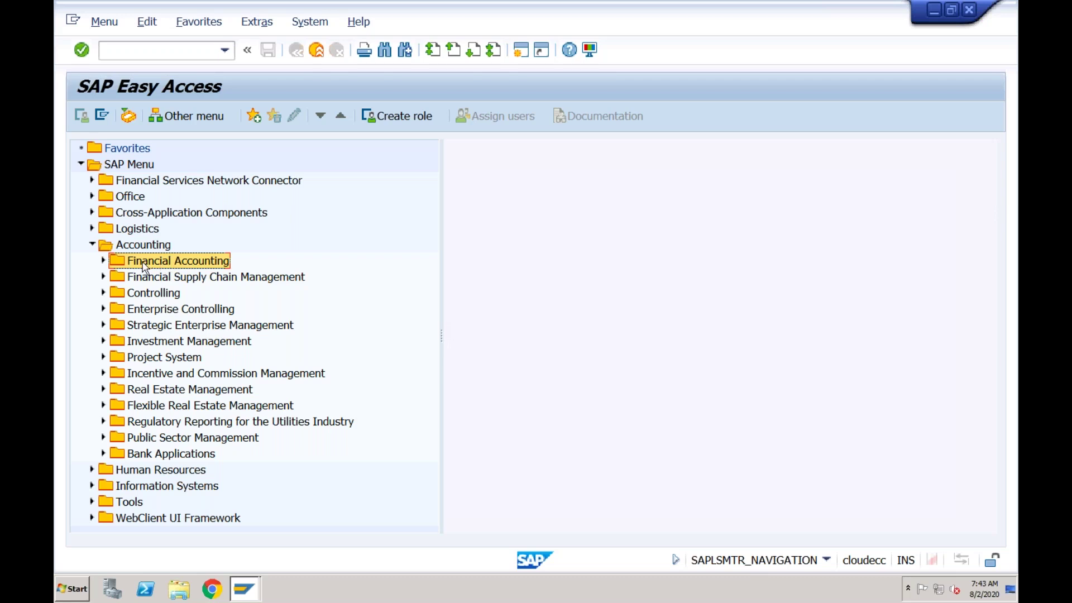
{"action": "left_click", "coordinate": [166, 298]}
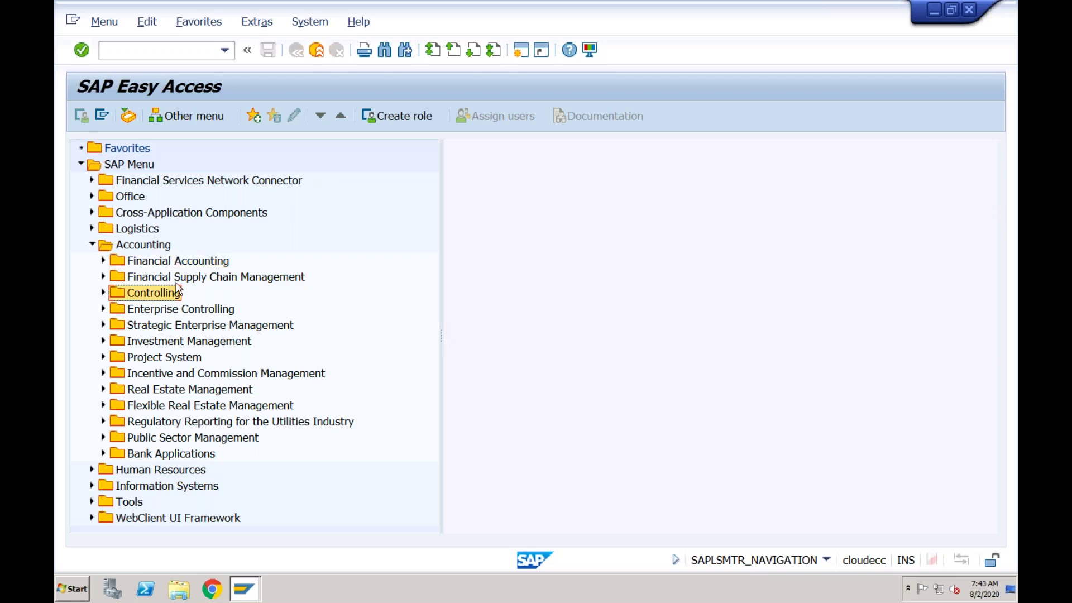
{"action": "left_click", "coordinate": [180, 281]}
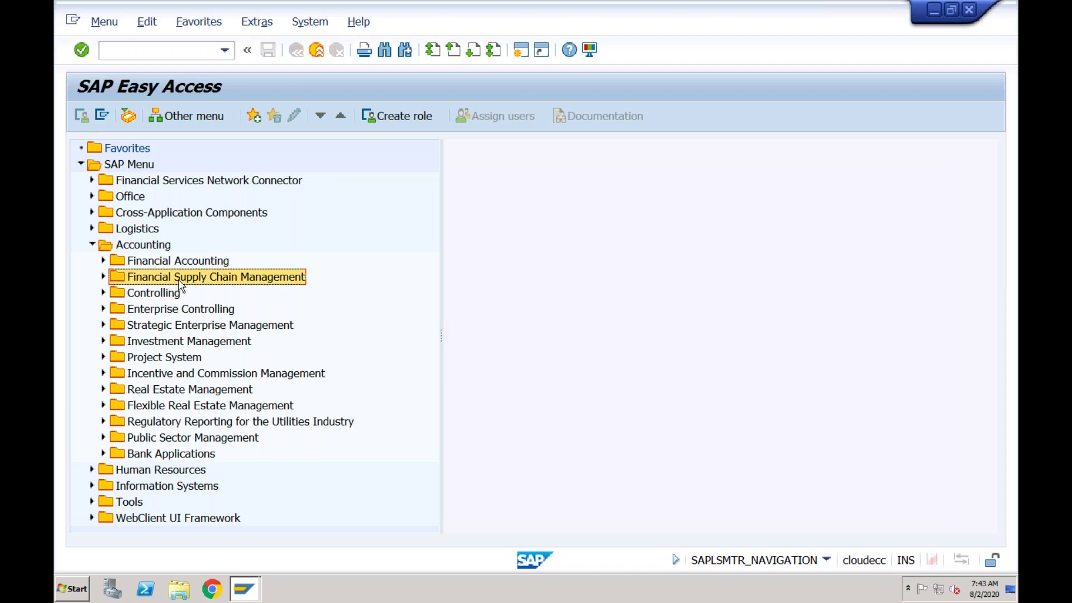
{"action": "left_click", "coordinate": [182, 393]}
{"action": "left_click", "coordinate": [173, 454]}
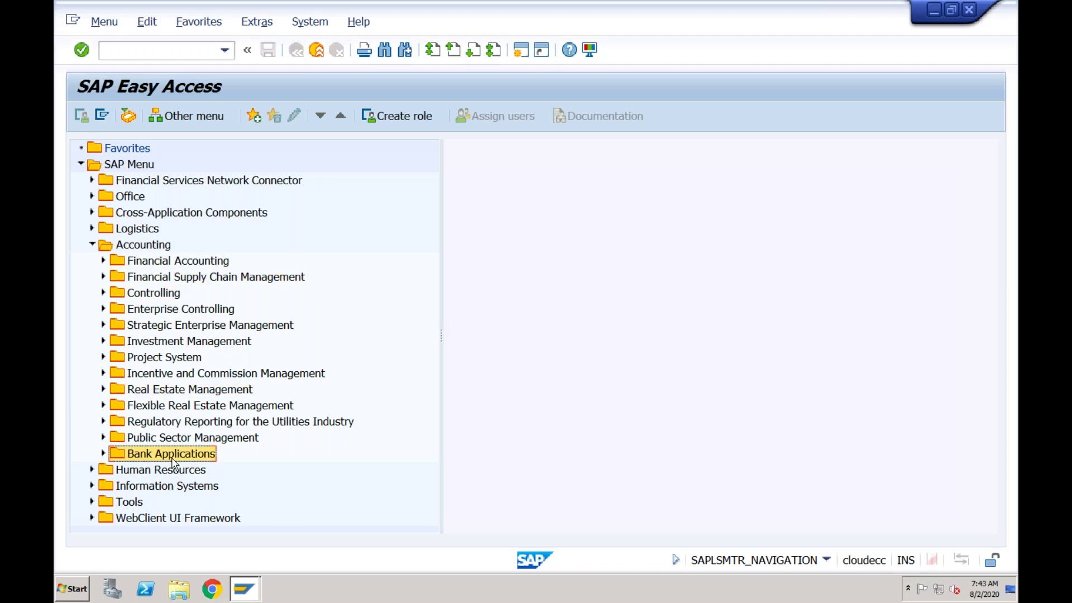
{"action": "key", "text": "Up"}
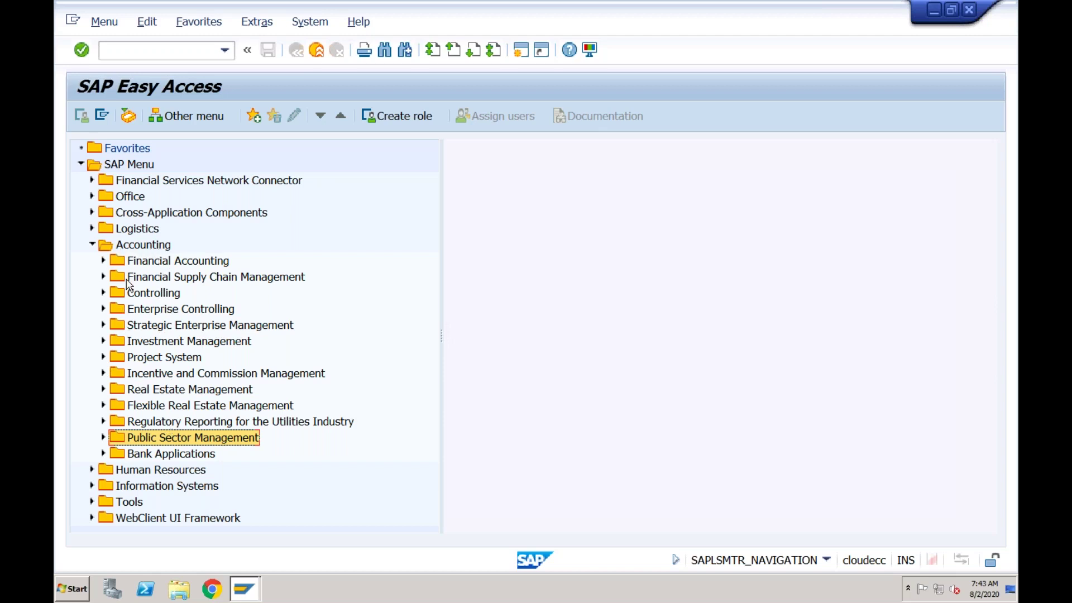
Examine the Financial Accounting, Financial Supply Chain Management and Controlling entries under Accounting, and collapse Accounting.
{"action": "left_click", "coordinate": [151, 264]}
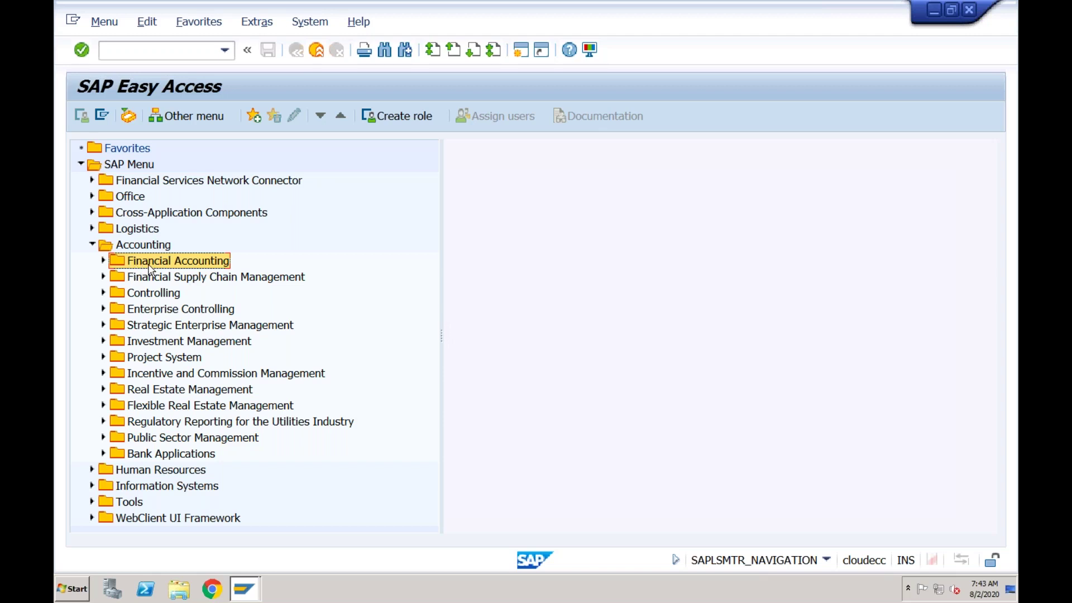
{"action": "left_click", "coordinate": [141, 300]}
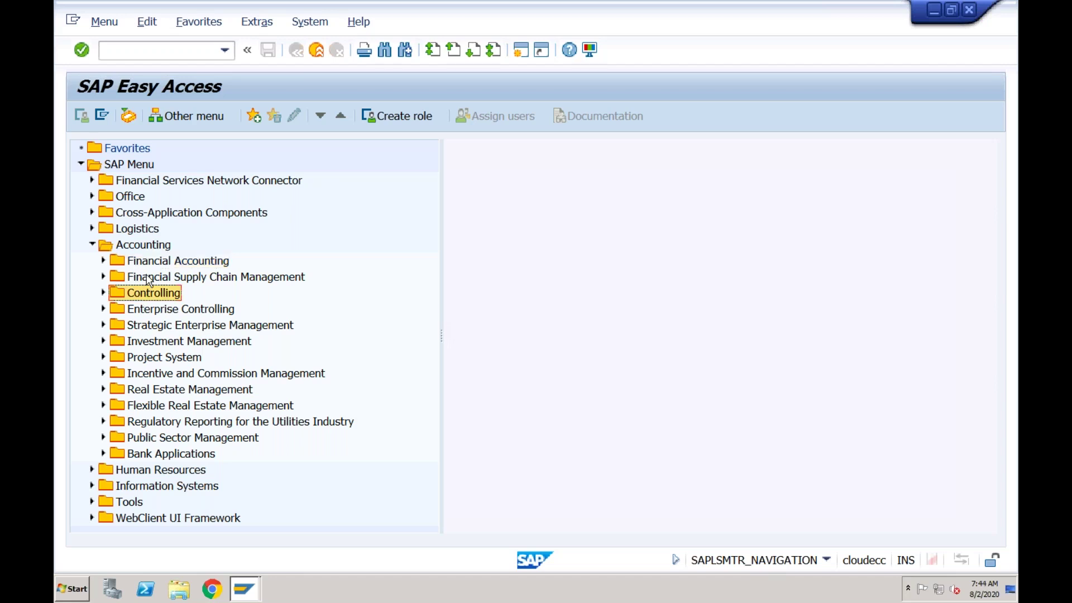
{"action": "left_click", "coordinate": [148, 280]}
{"action": "left_click", "coordinate": [148, 263]}
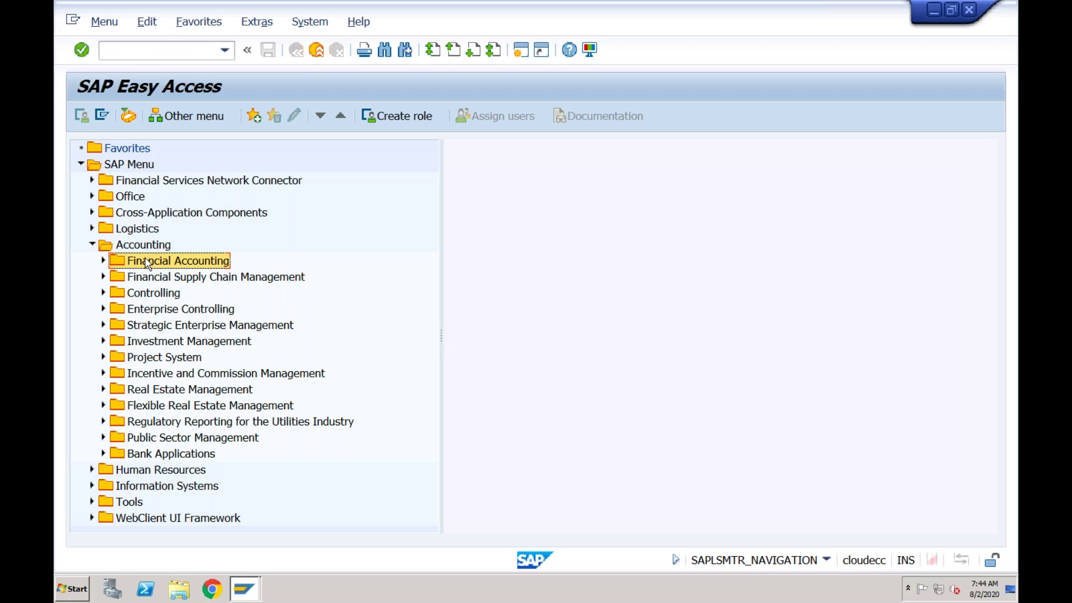
{"action": "left_click", "coordinate": [145, 296]}
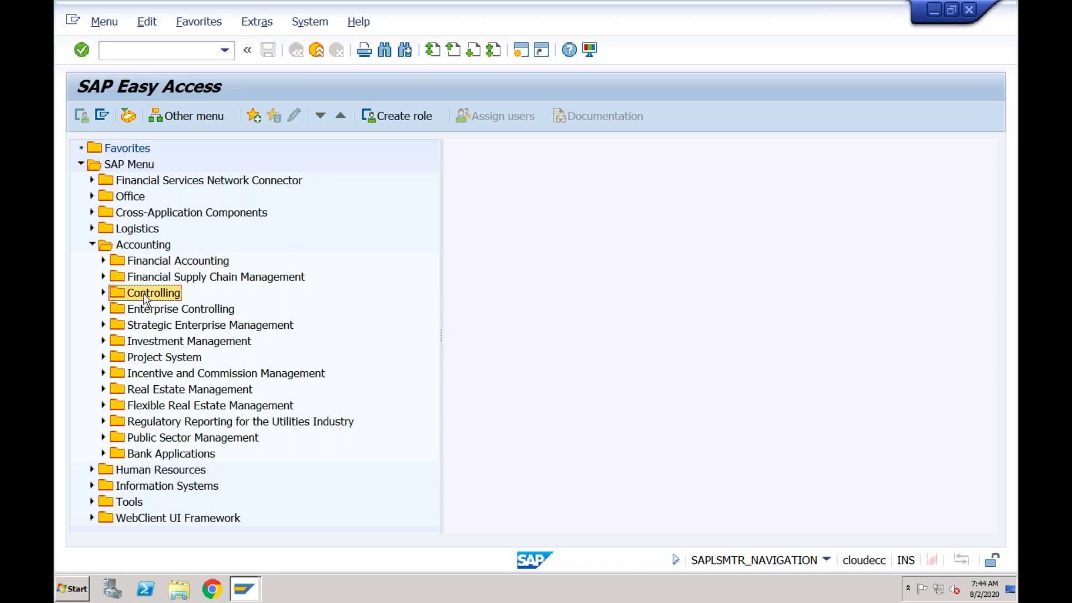
{"action": "left_click", "coordinate": [149, 264]}
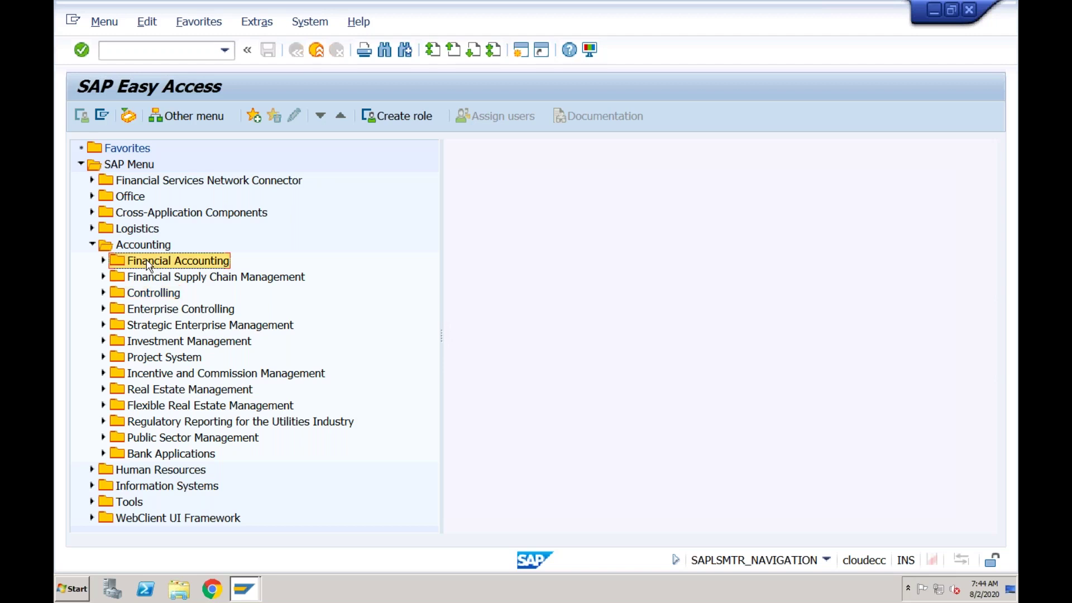
{"action": "left_click", "coordinate": [93, 245]}
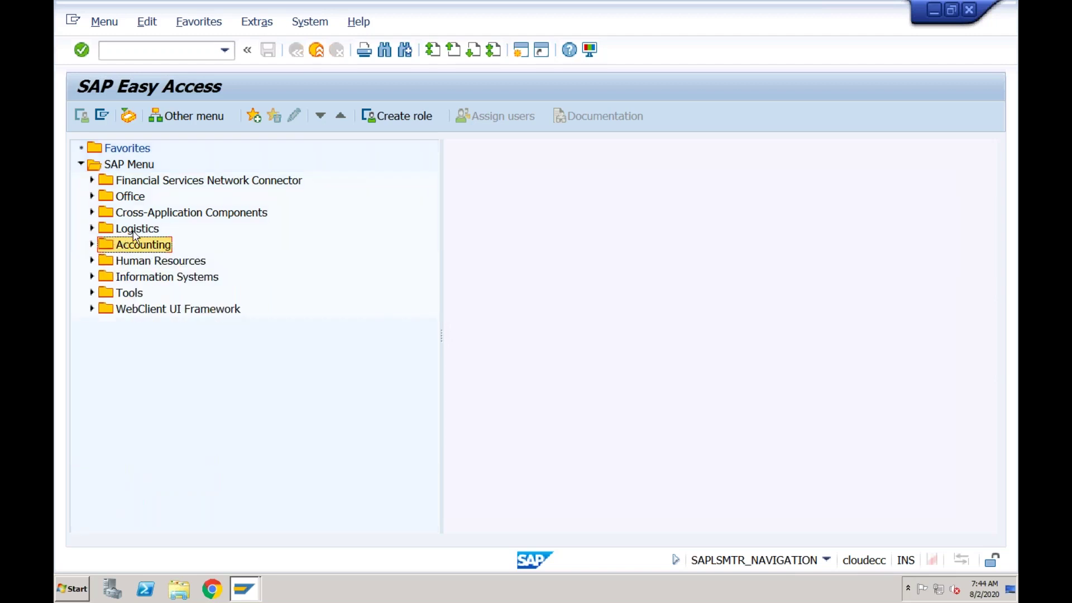
Reopen Accounting to review its Financial Accounting, Controlling and Financial Supply Chain Management folders, and collapse it again.
{"action": "left_click", "coordinate": [93, 245]}
{"action": "left_click", "coordinate": [139, 262]}
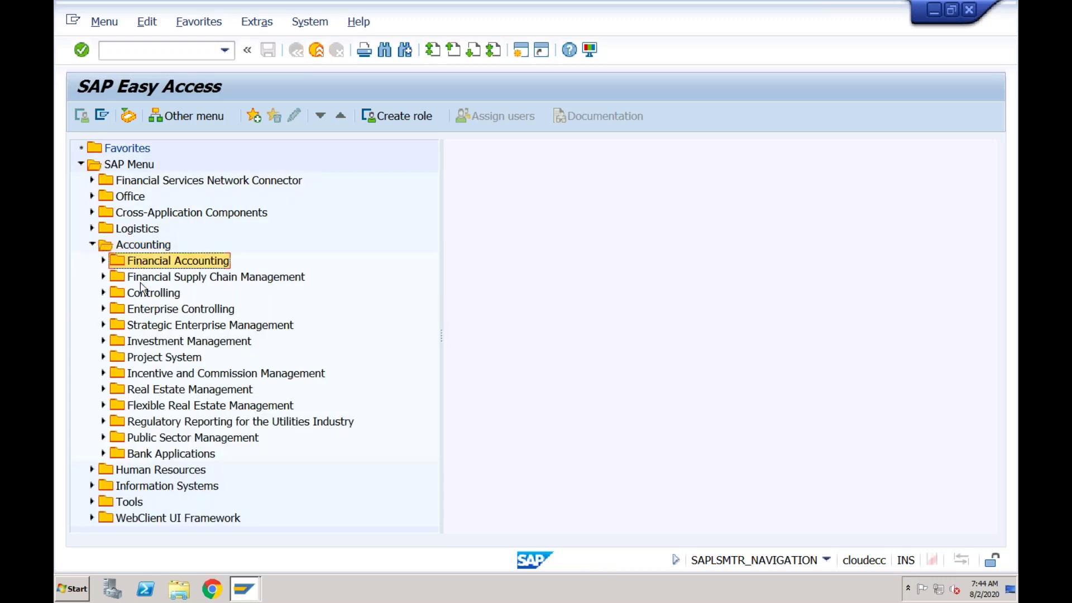
{"action": "left_click", "coordinate": [143, 295]}
{"action": "left_click", "coordinate": [151, 279]}
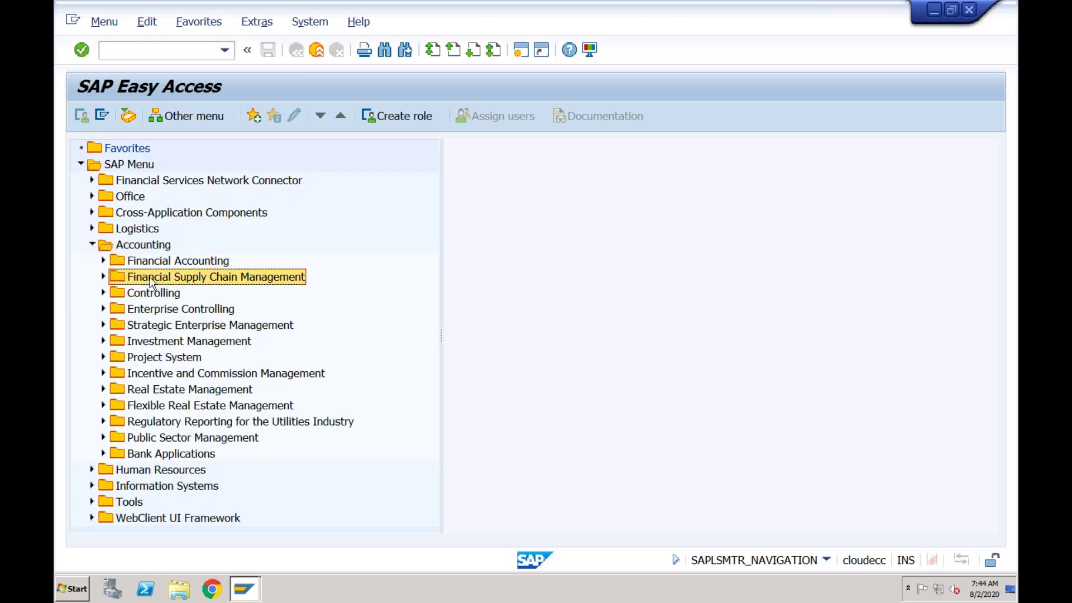
{"action": "left_click", "coordinate": [92, 246]}
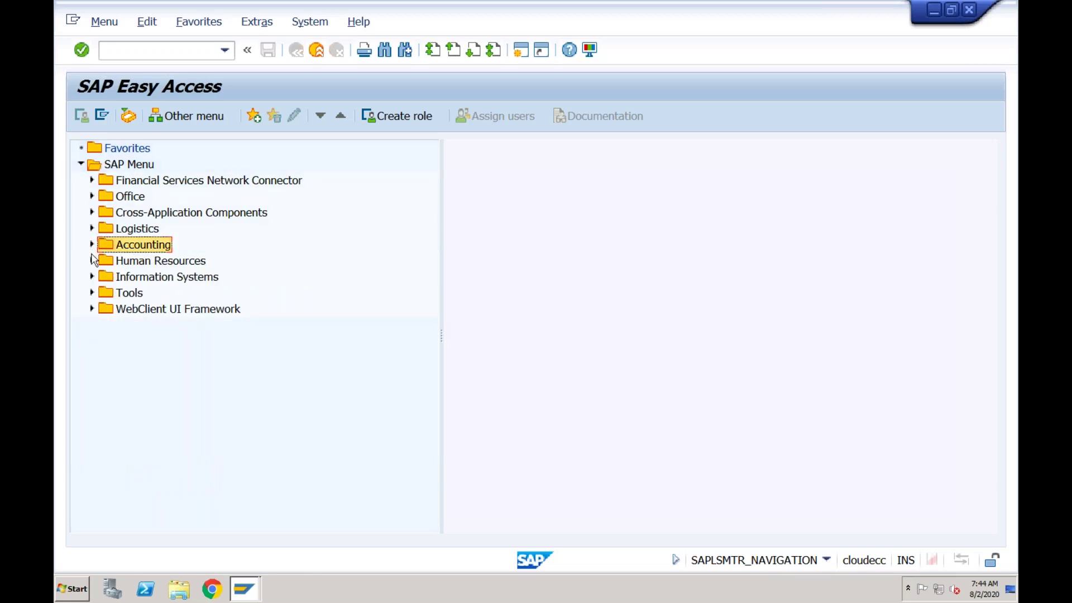
Expand Human Resources to view Personnel Management, Time Management, Payroll, SAP Learning Solution and Training and Event Management, and collapse it.
{"action": "left_click", "coordinate": [92, 262]}
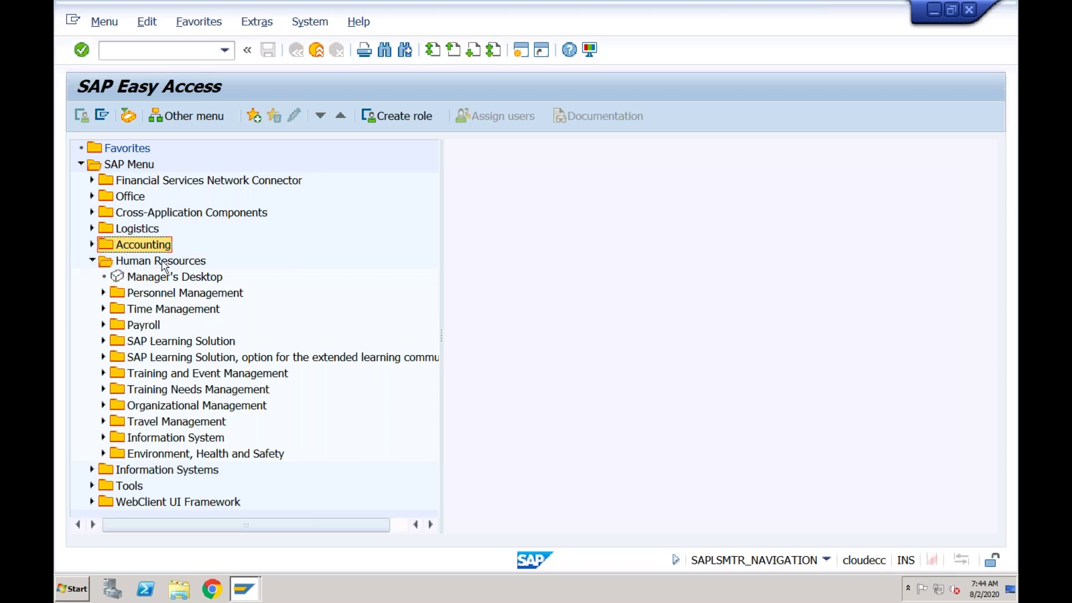
{"action": "left_click", "coordinate": [167, 298]}
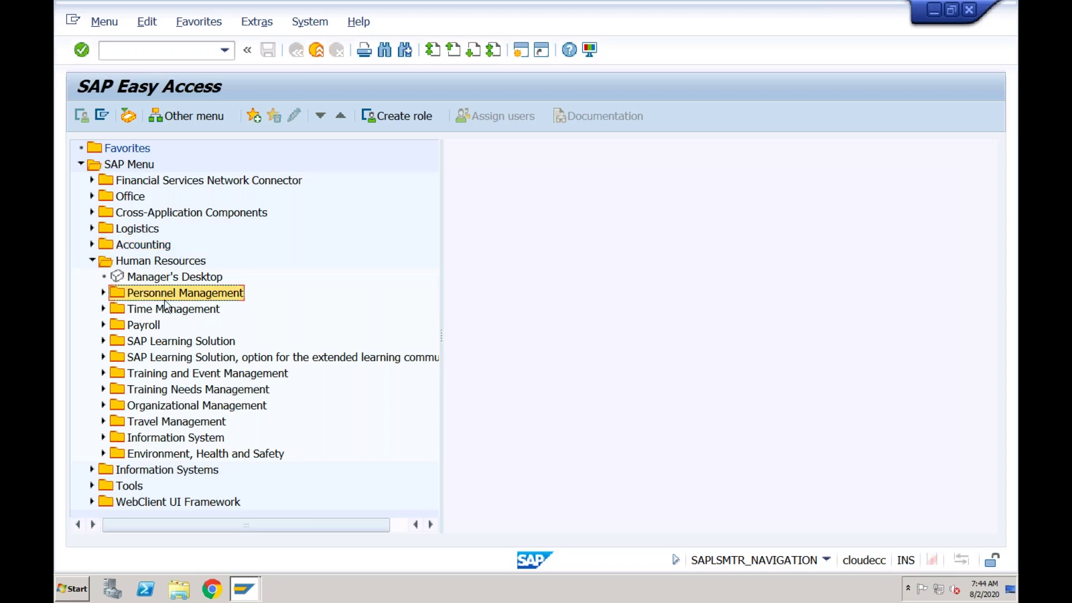
{"action": "left_click", "coordinate": [165, 312]}
{"action": "left_click", "coordinate": [155, 330]}
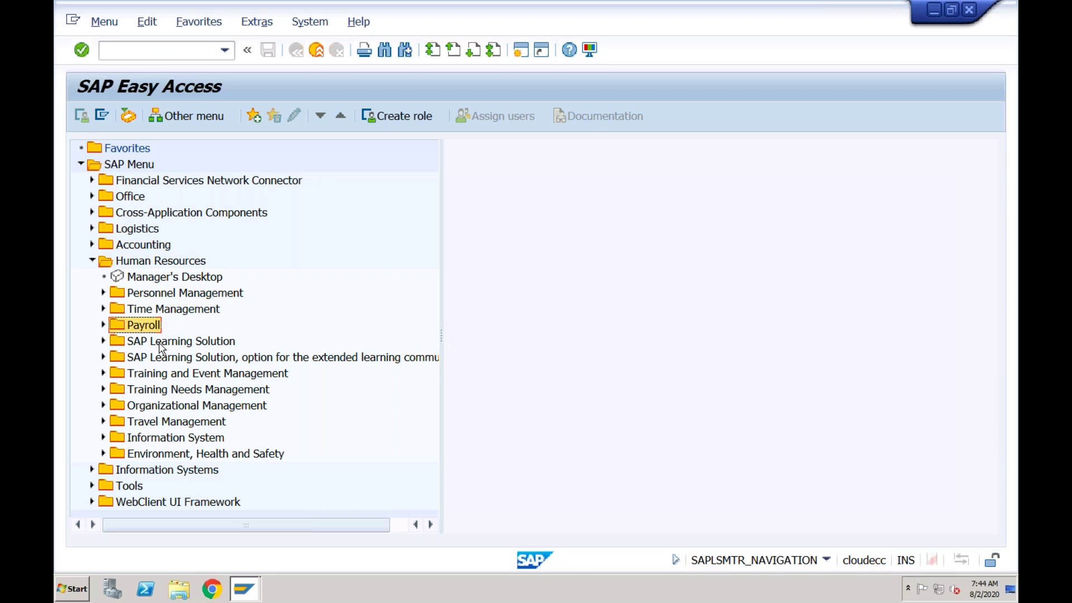
{"action": "left_click", "coordinate": [162, 343]}
{"action": "left_click", "coordinate": [164, 373]}
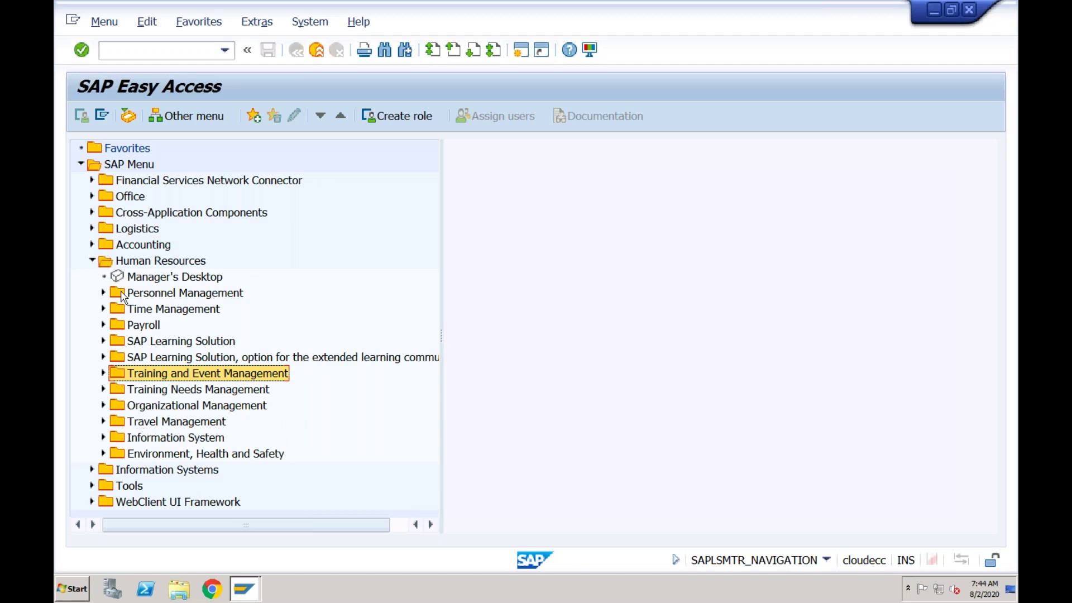
{"action": "left_click", "coordinate": [93, 262]}
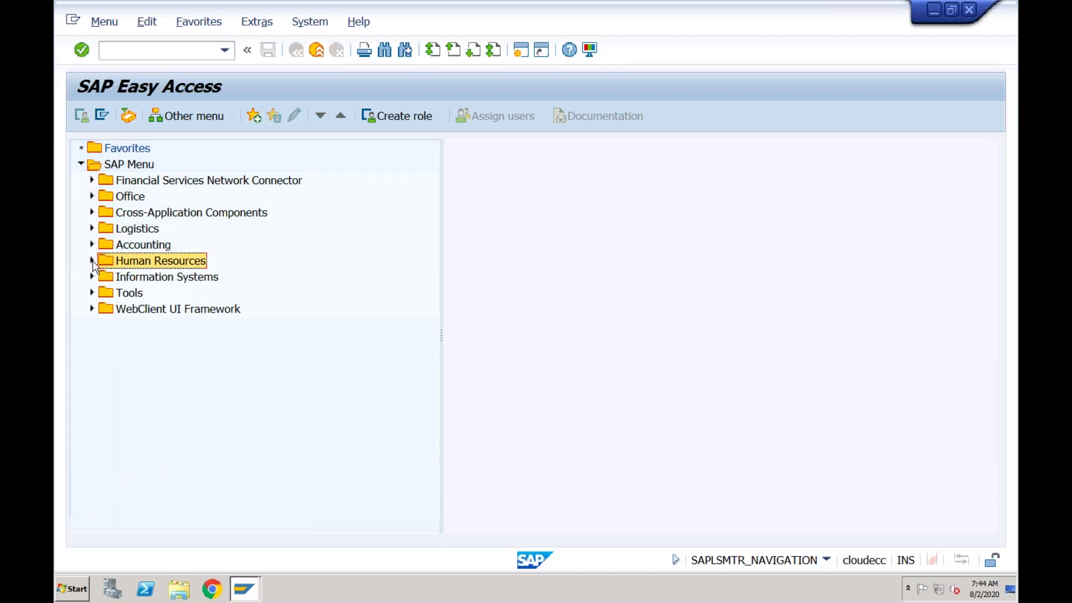
Review the main module folders of the SAP menu: Logistics, Accounting, Human Resources and Office.
{"action": "left_click", "coordinate": [134, 230]}
{"action": "left_click", "coordinate": [134, 246]}
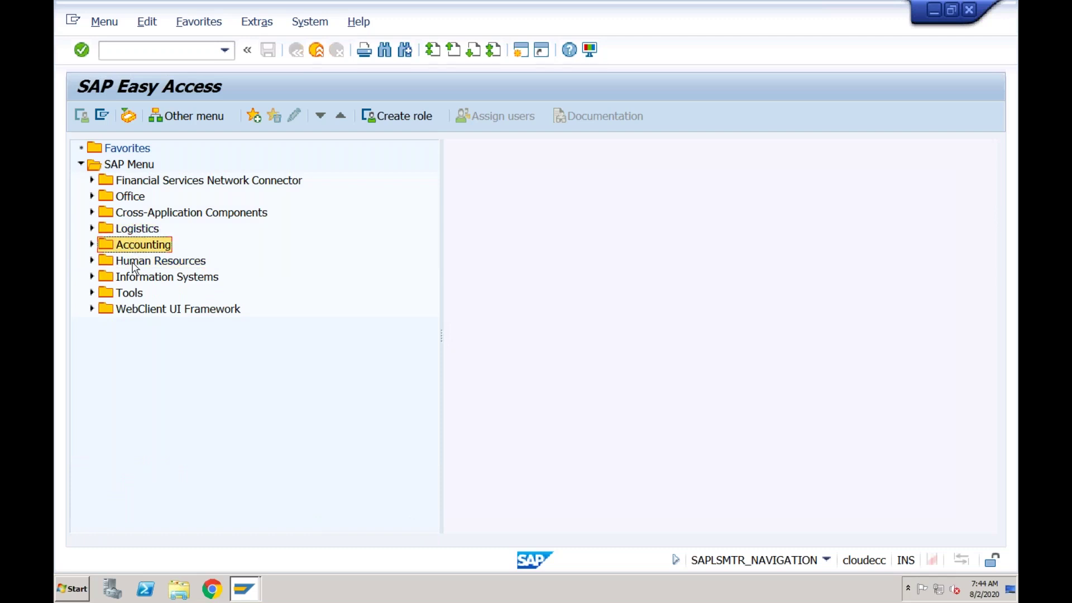
{"action": "left_click", "coordinate": [135, 262]}
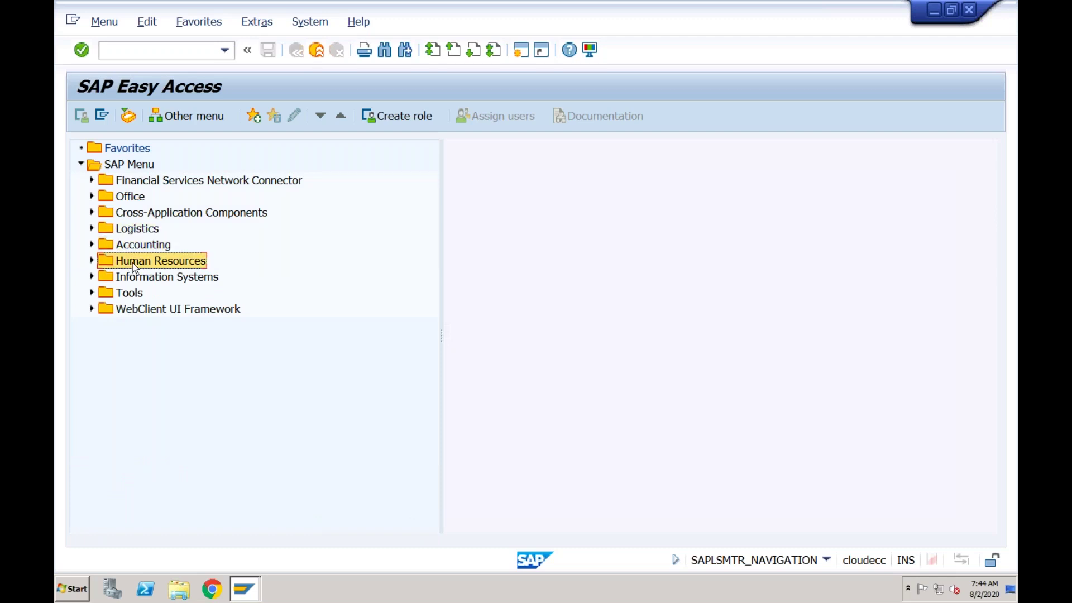
{"action": "left_click", "coordinate": [135, 231]}
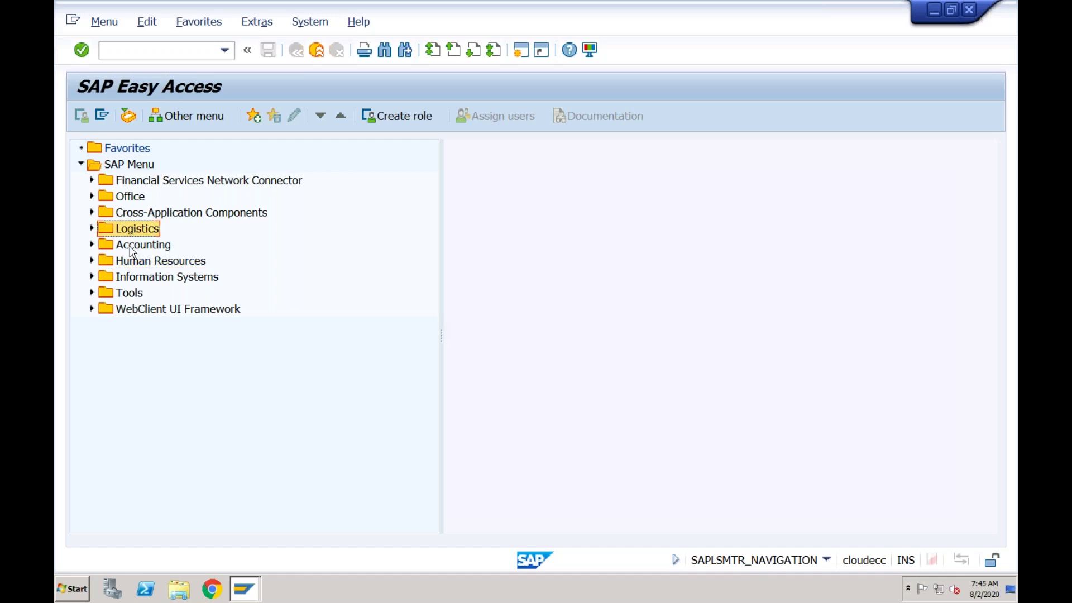
{"action": "left_click", "coordinate": [132, 250]}
{"action": "left_click", "coordinate": [131, 265]}
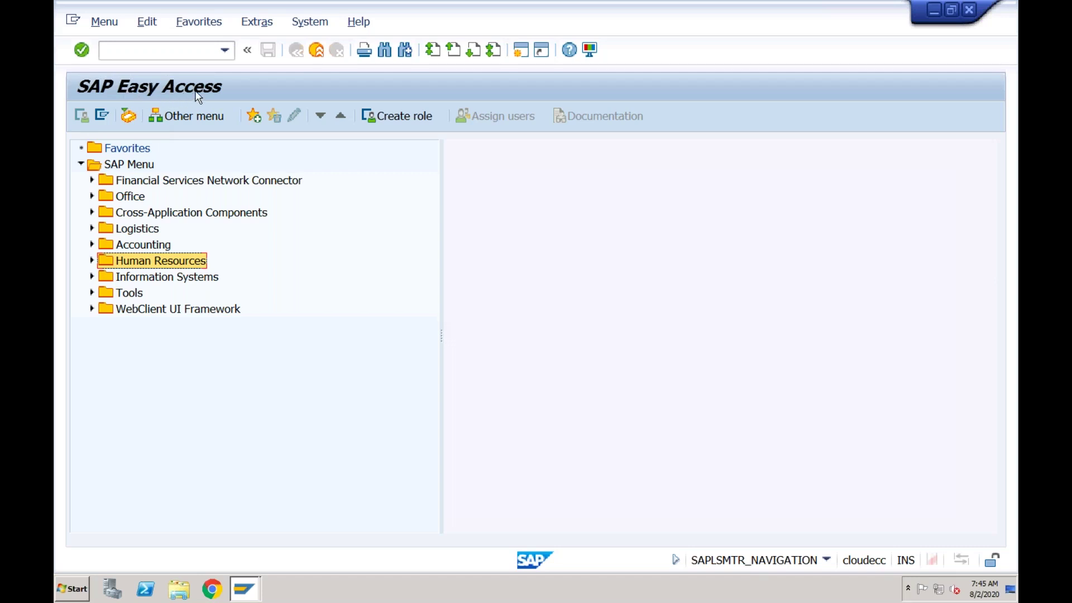
{"action": "left_click", "coordinate": [141, 201]}
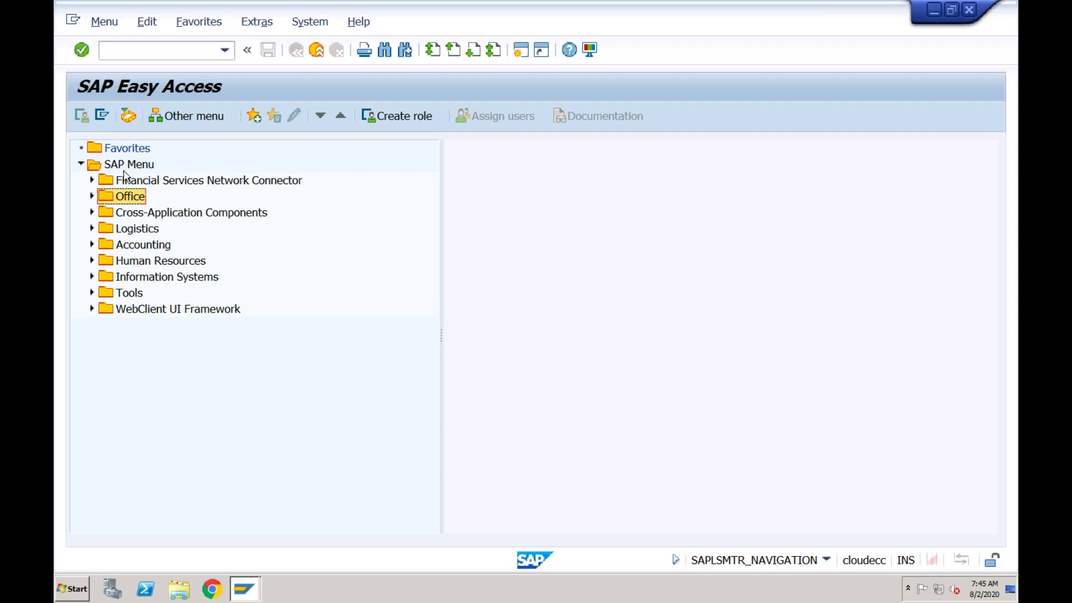
Expand Accounting down to General Ledger's Document Entry folder, examine the Enter G/L Account Document transaction, and collapse Accounting.
{"action": "left_click", "coordinate": [92, 245]}
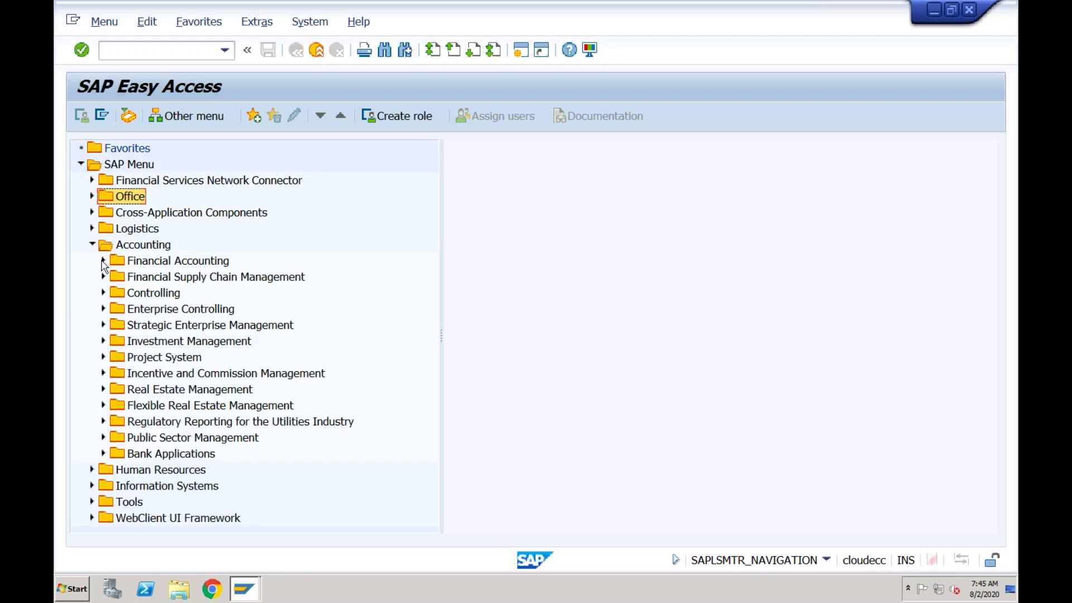
{"action": "left_click", "coordinate": [103, 262]}
{"action": "double_click", "coordinate": [164, 276]}
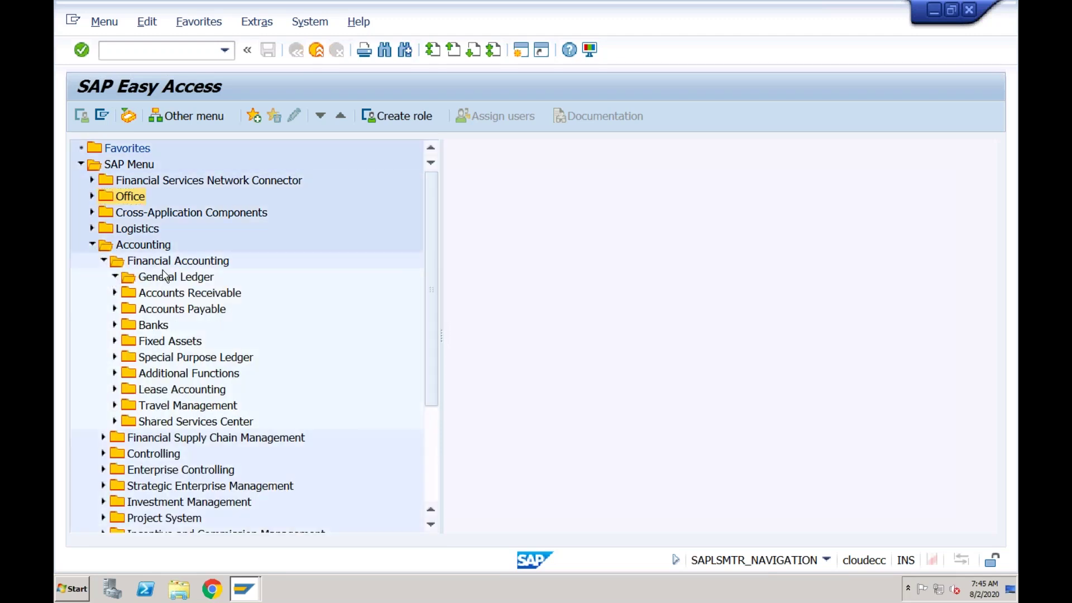
{"action": "left_click", "coordinate": [127, 293]}
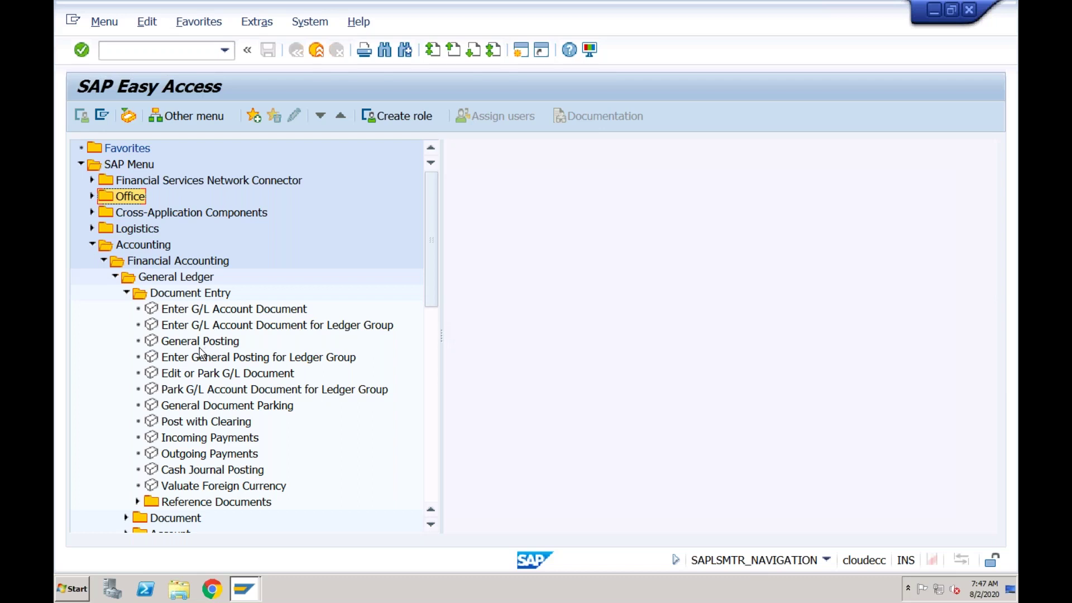
{"action": "left_click", "coordinate": [206, 312]}
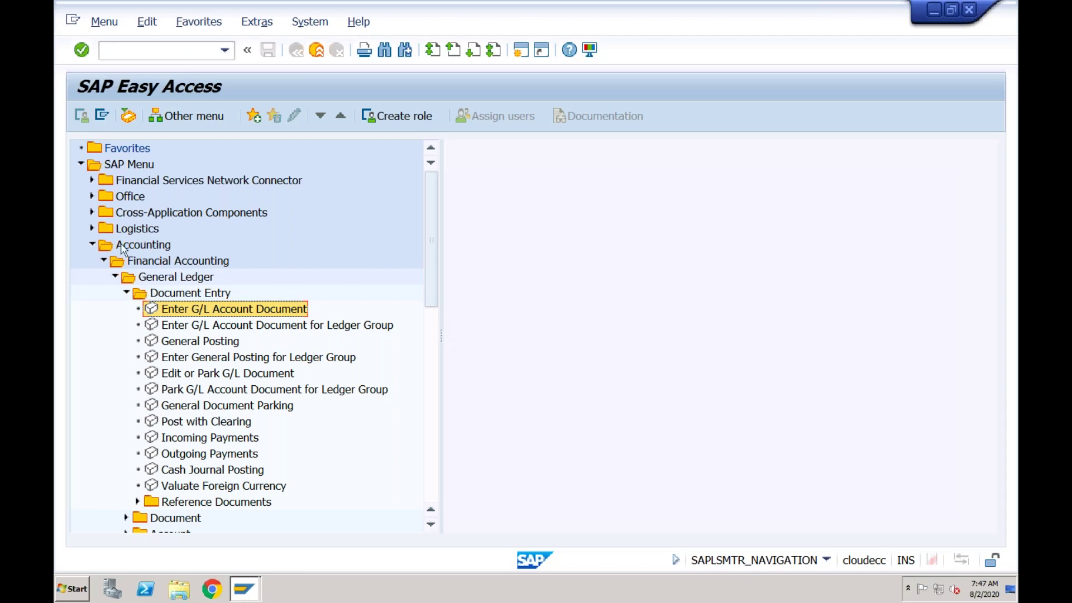
{"action": "left_click", "coordinate": [93, 245]}
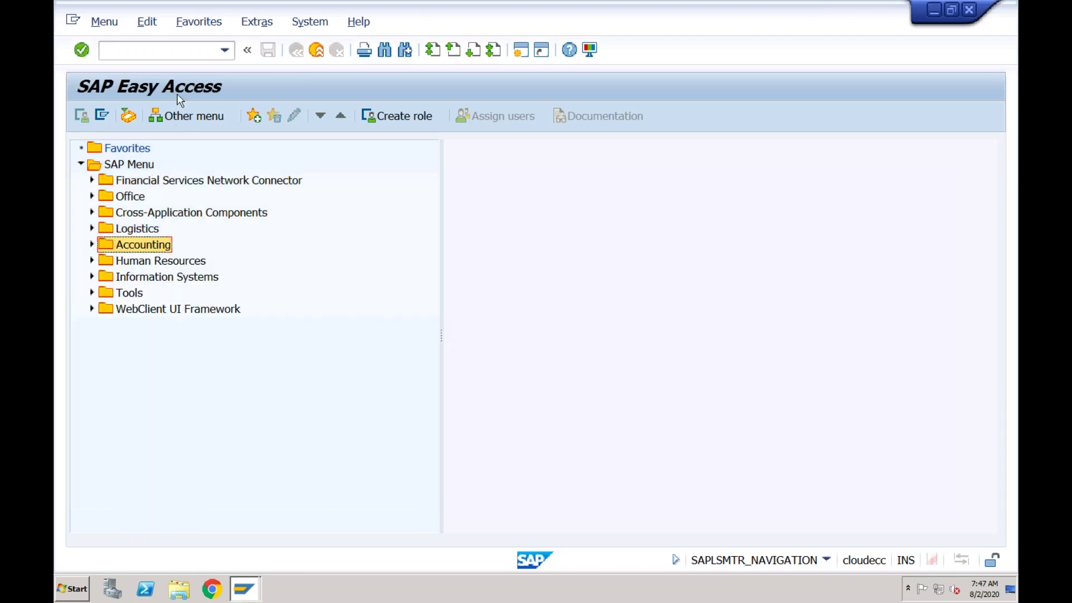
Run transaction spro to open the Customizing: Execute Project screen.
{"action": "left_click", "coordinate": [184, 50]}
{"action": "type", "text": "spro"}
{"action": "key", "text": "Return"}
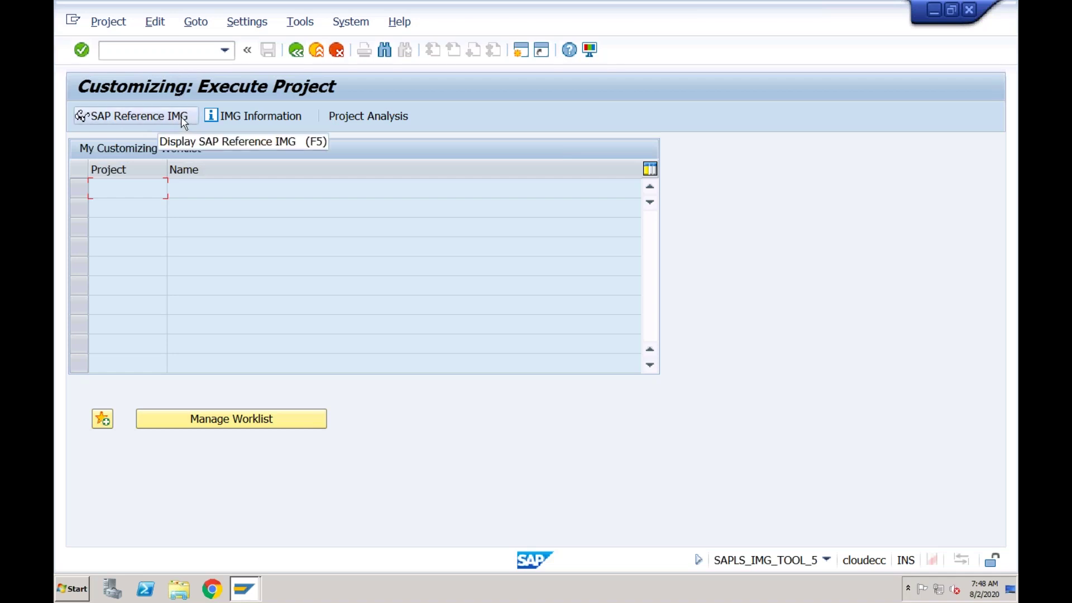
Leave the Customizing: Execute Project screen and return to SAP Easy Access with the command /n.
{"action": "left_click", "coordinate": [173, 50]}
{"action": "type", "text": "/n"}
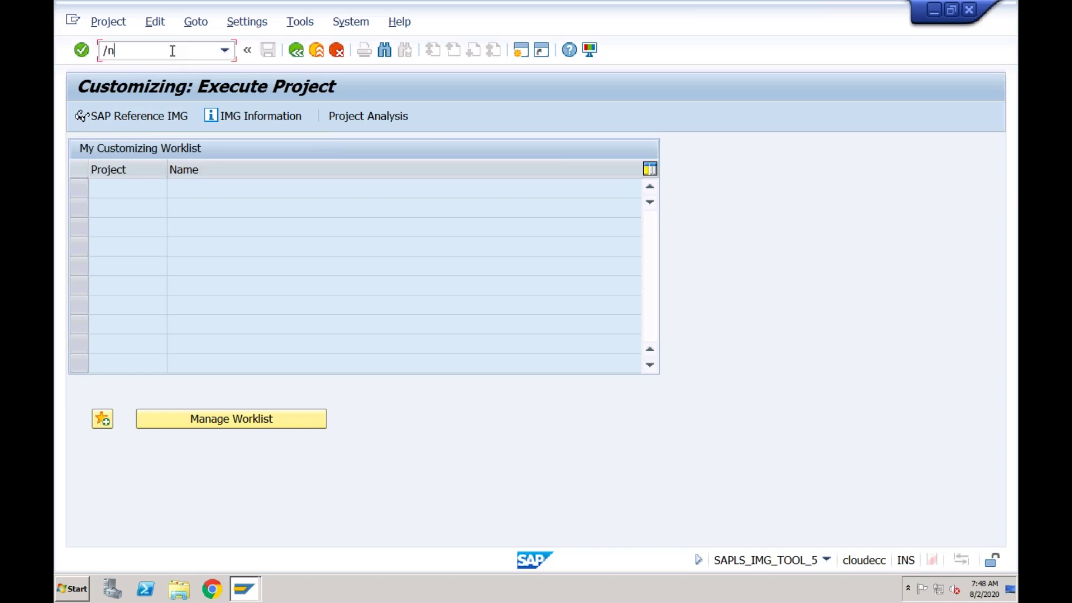
{"action": "key", "text": "Return"}
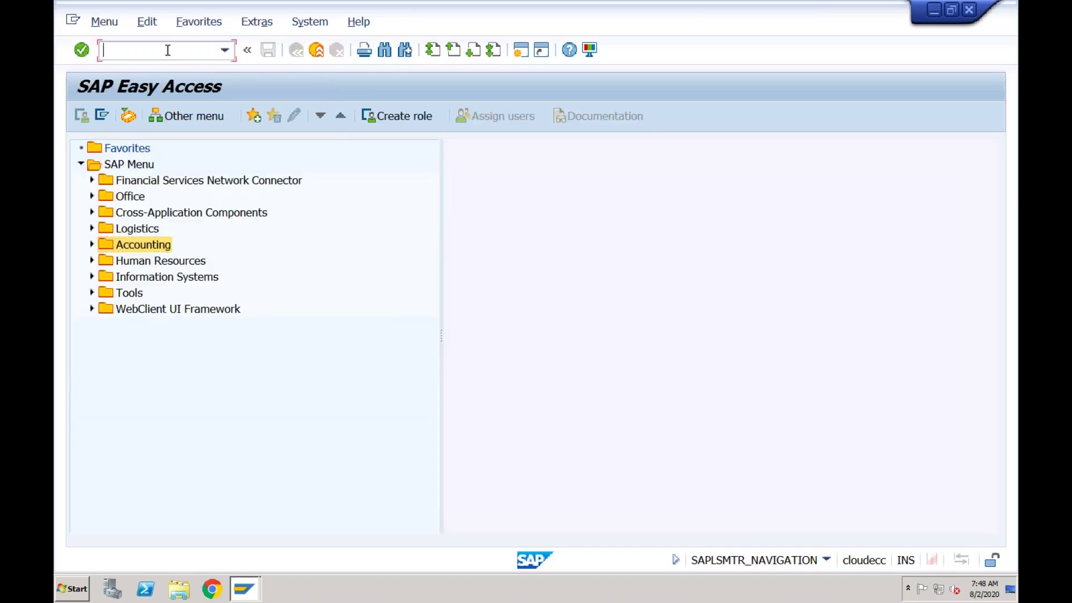
Run transaction spro again and exit it back to the SAP Easy Access menu.
{"action": "type", "text": "spro"}
{"action": "key", "text": "Return"}
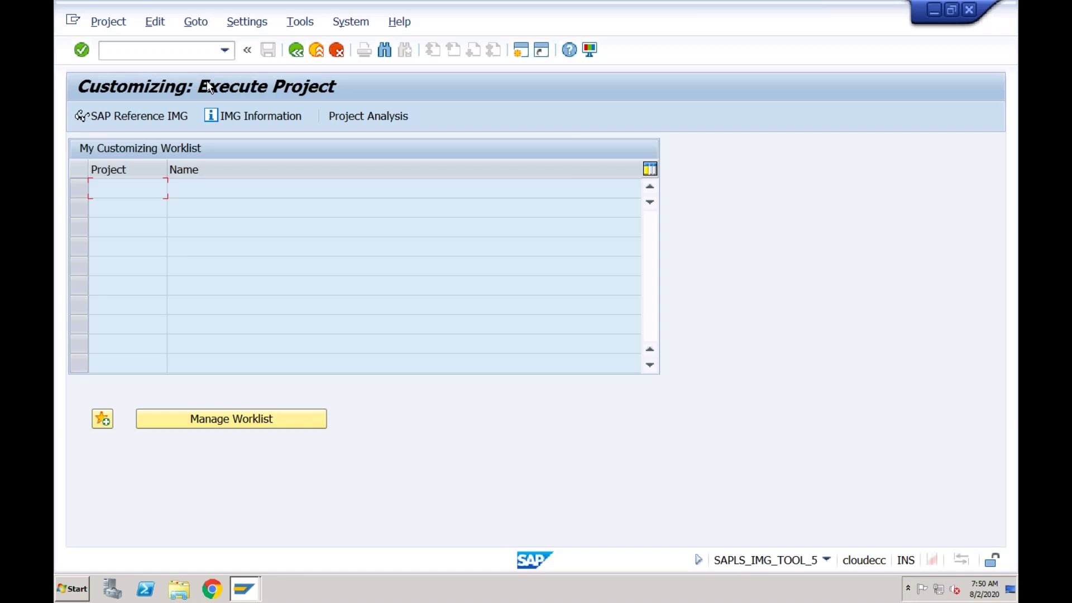
{"action": "left_click", "coordinate": [321, 54]}
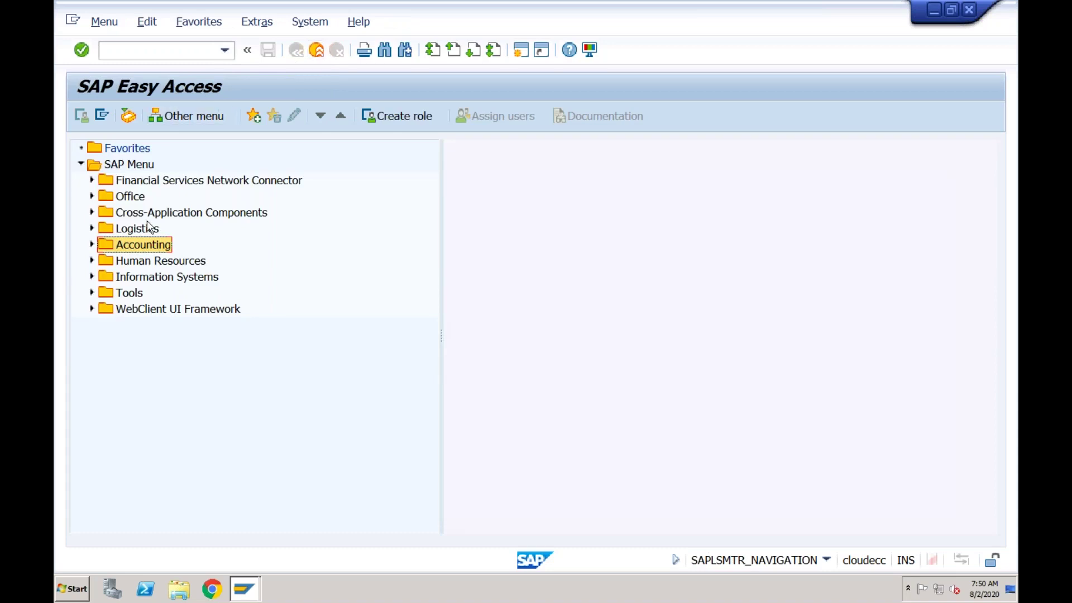
Run transaction spro and display the SAP Reference IMG.
{"action": "left_click", "coordinate": [194, 49]}
{"action": "type", "text": "spro"}
{"action": "key", "text": "Return"}
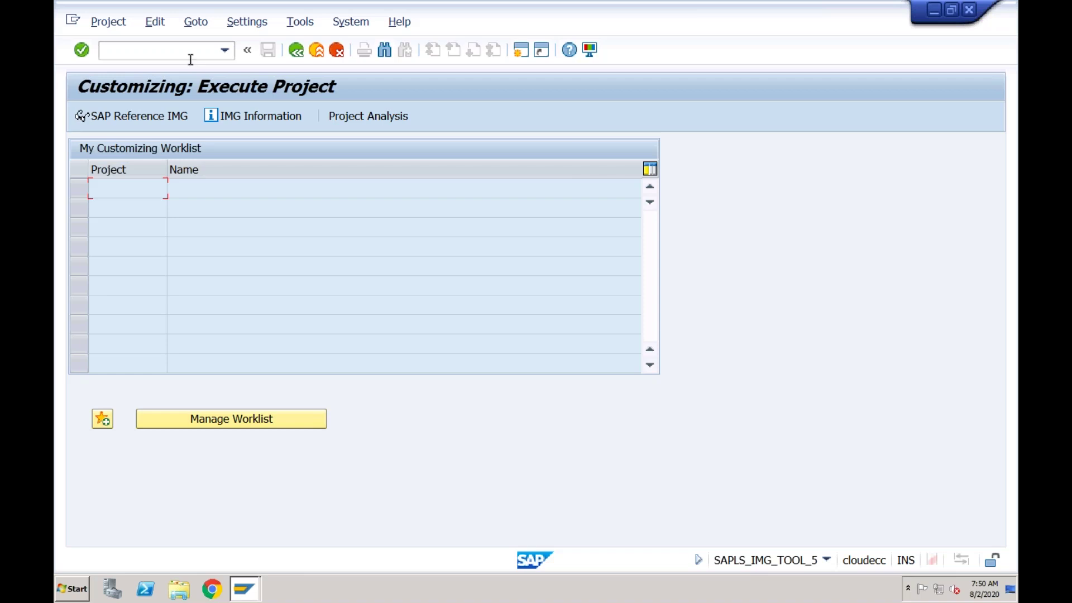
{"action": "left_click", "coordinate": [154, 117]}
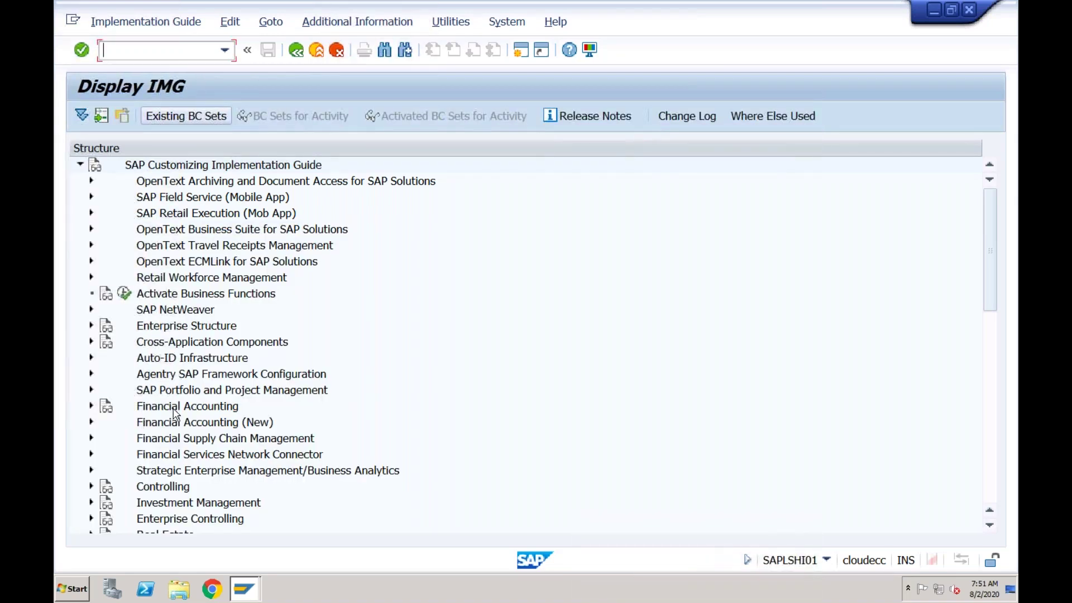
Review the IMG's Financial Accounting, Controlling and Materials Management nodes, expand Sales and Distribution, and exit to SAP Easy Access.
{"action": "left_click", "coordinate": [168, 491]}
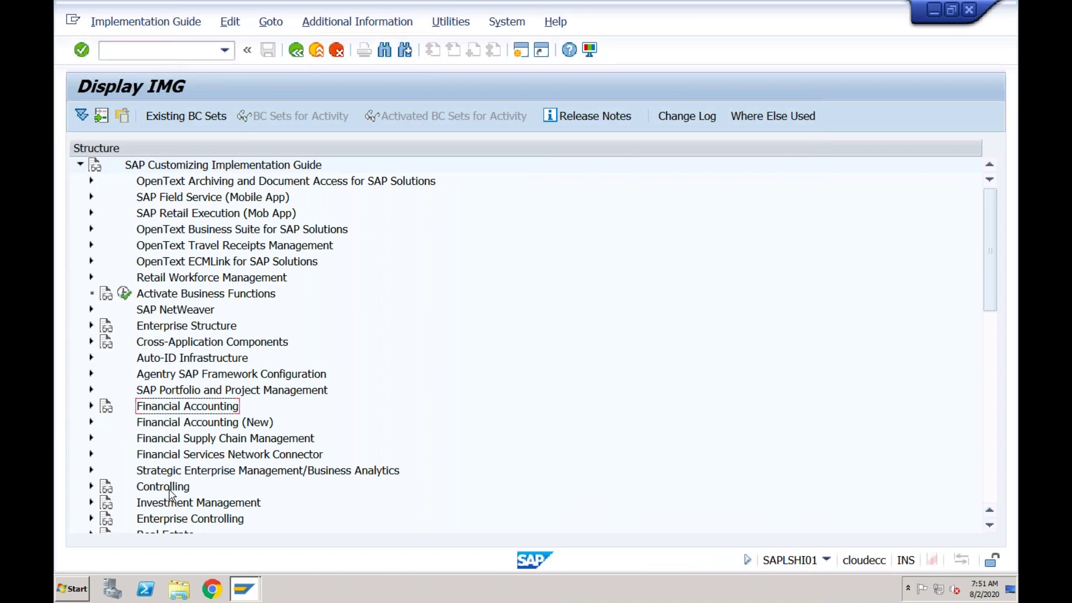
{"action": "left_click", "coordinate": [994, 467]}
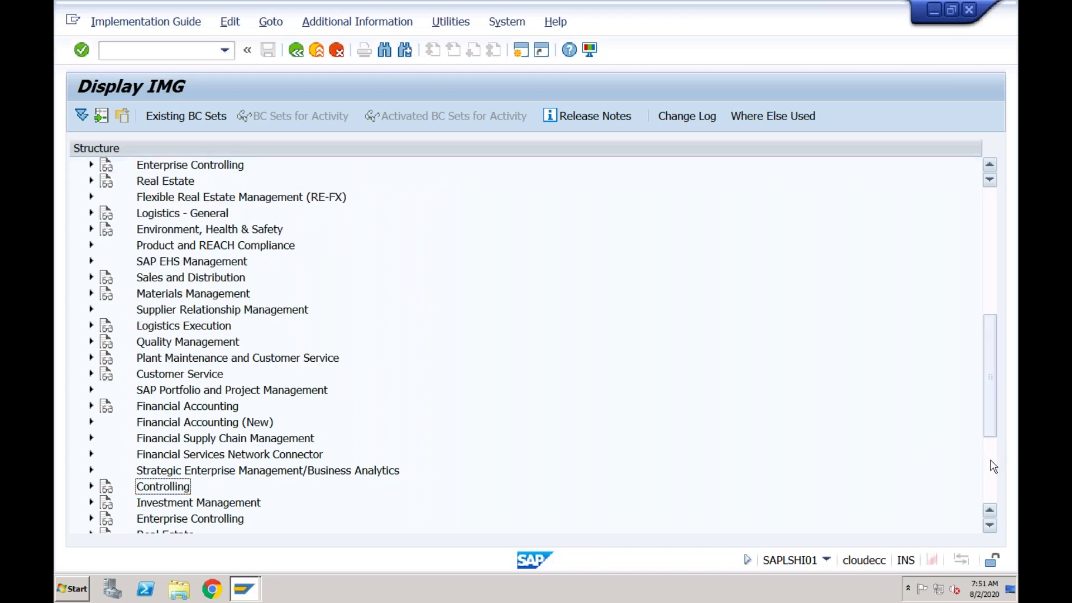
{"action": "left_click", "coordinate": [175, 295]}
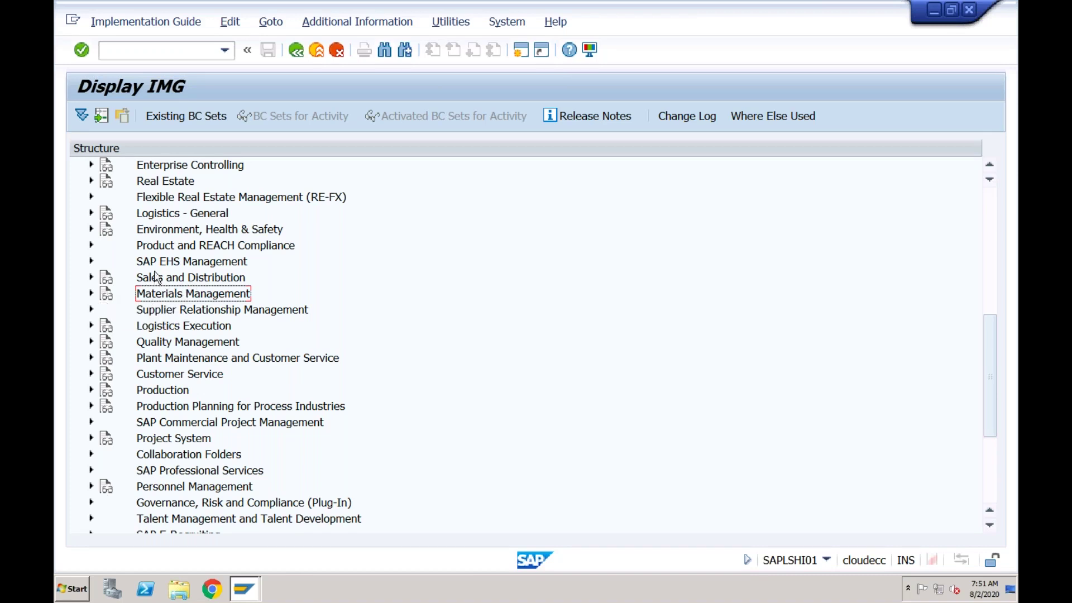
{"action": "left_click", "coordinate": [92, 278]}
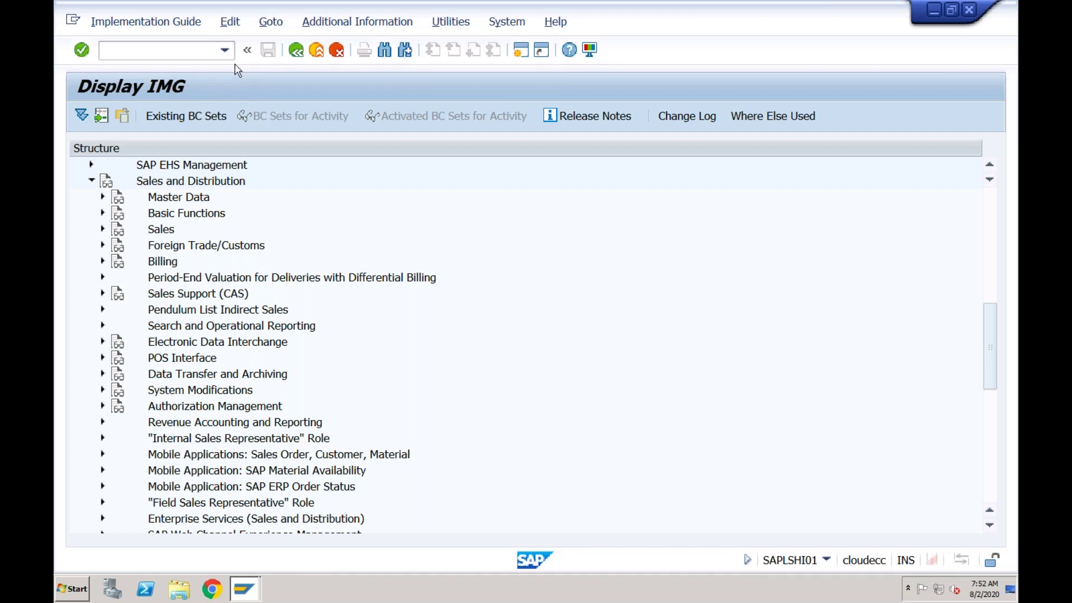
{"action": "left_click", "coordinate": [317, 51]}
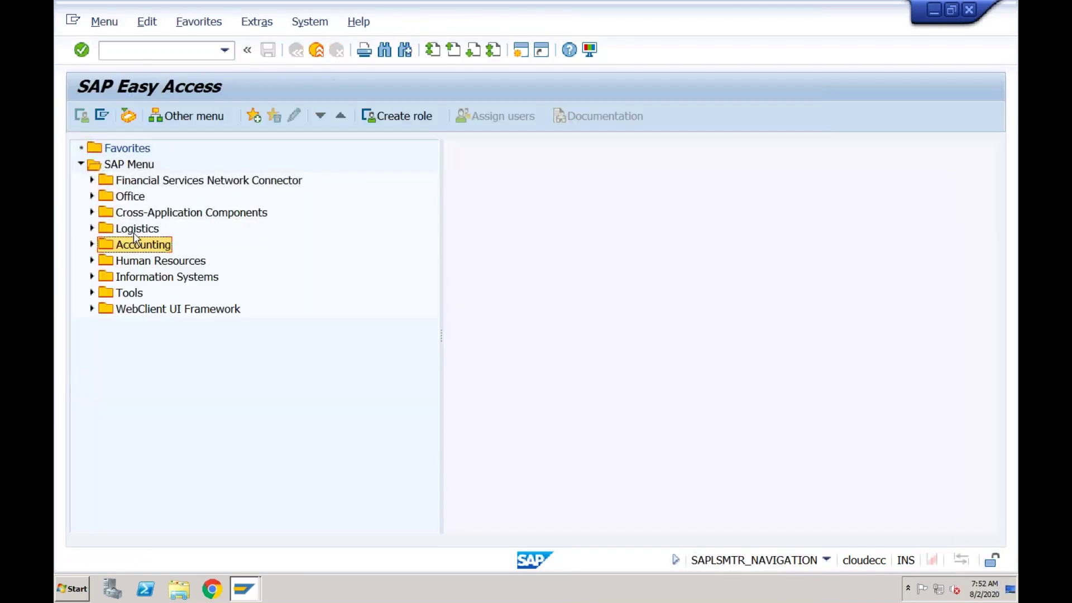
Expand Logistics to view Materials Management and Sales and Distribution, and collapse it.
{"action": "left_click", "coordinate": [92, 229]}
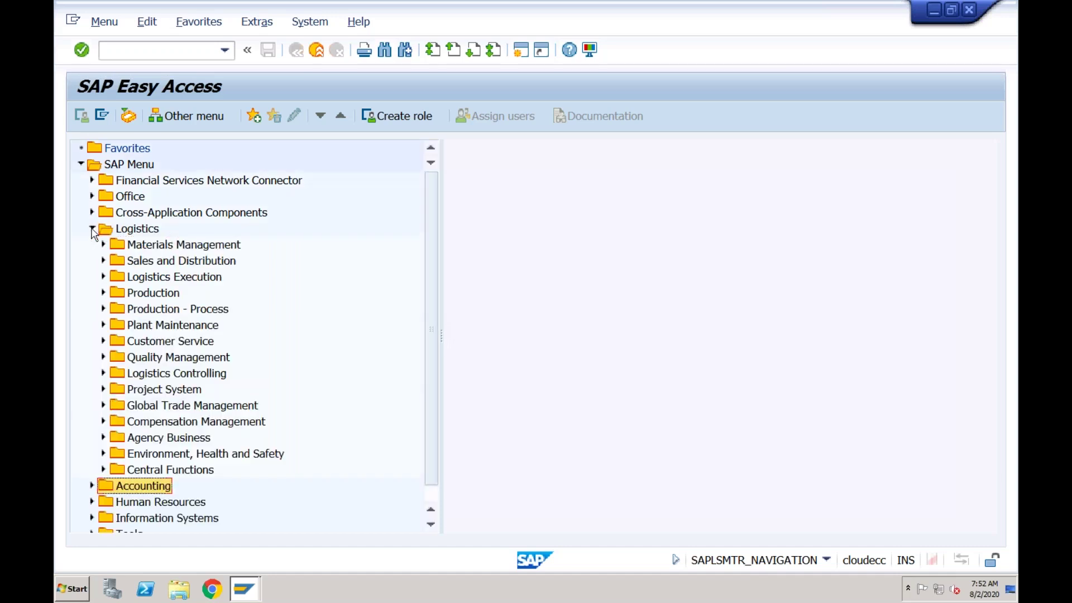
{"action": "left_click", "coordinate": [136, 245]}
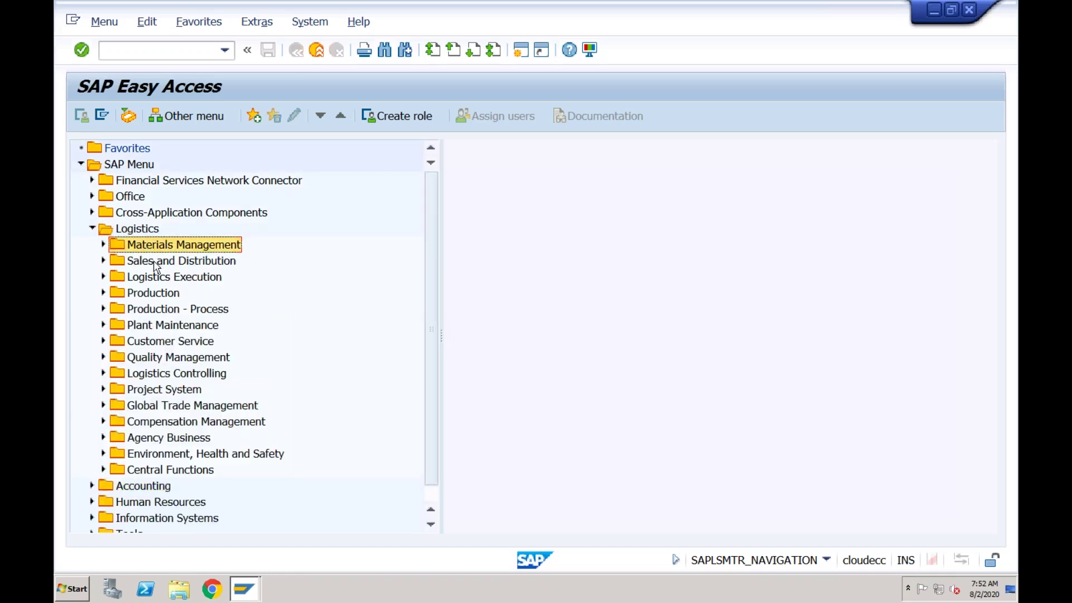
{"action": "left_click", "coordinate": [143, 260]}
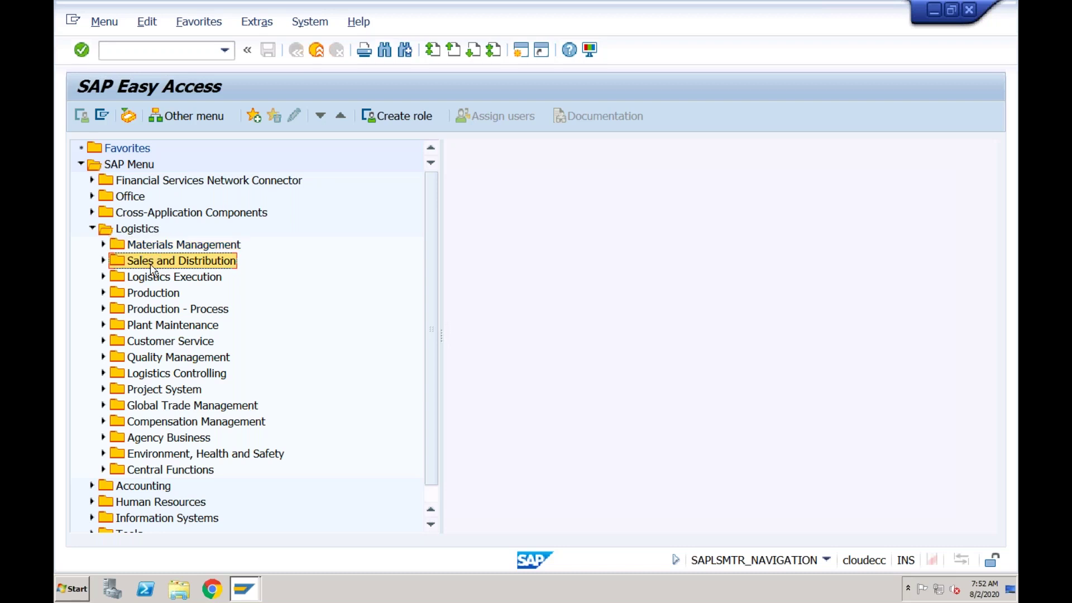
{"action": "left_click", "coordinate": [92, 229]}
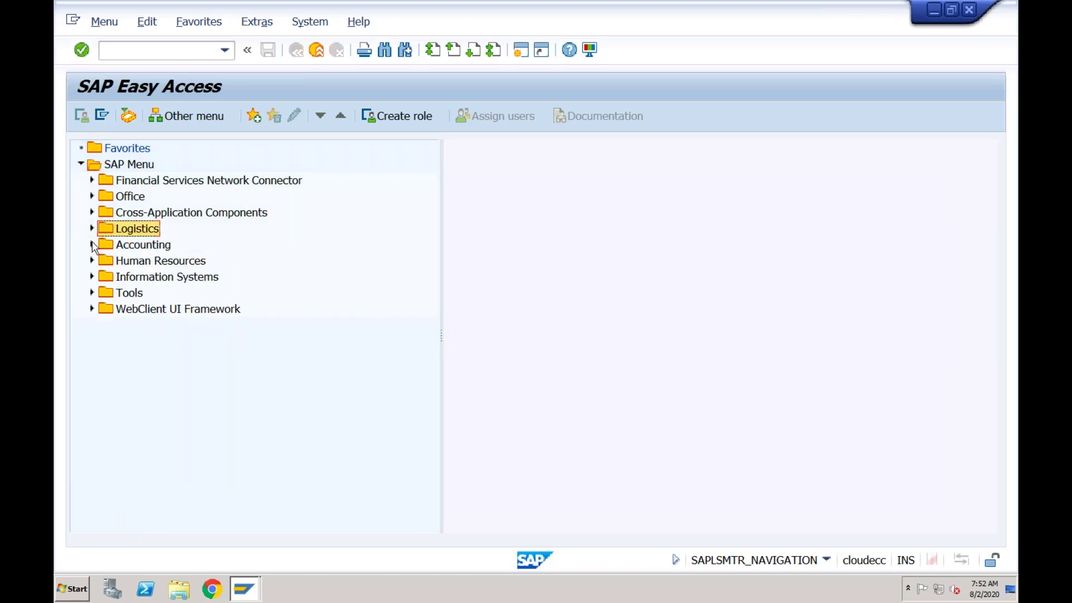
Expand Accounting and collapse its General Ledger and Financial Accounting folders to view the Accounting submodules.
{"action": "left_click", "coordinate": [92, 244]}
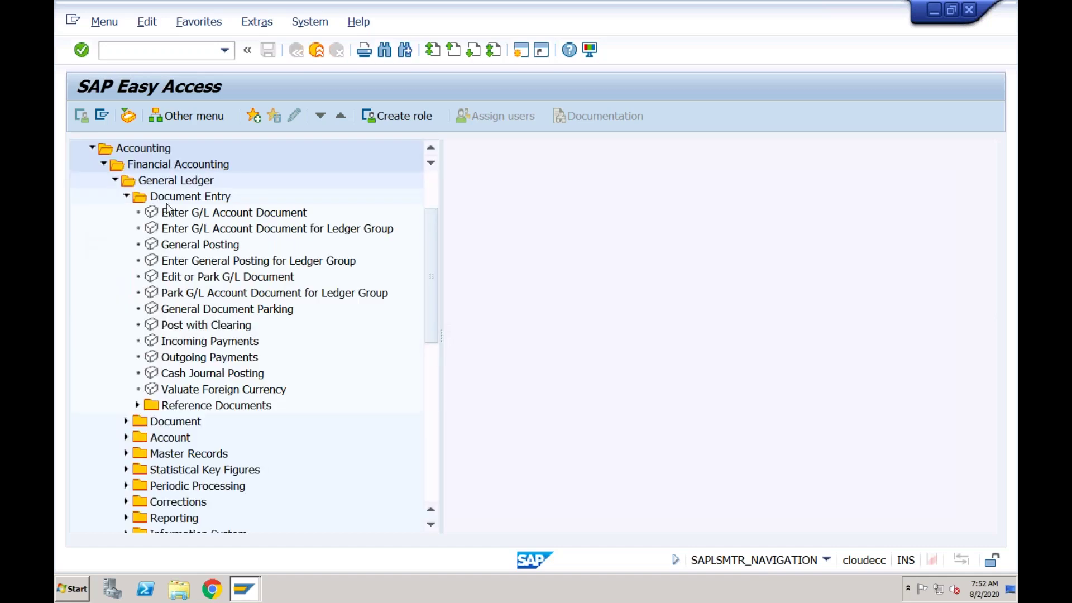
{"action": "left_click", "coordinate": [115, 180]}
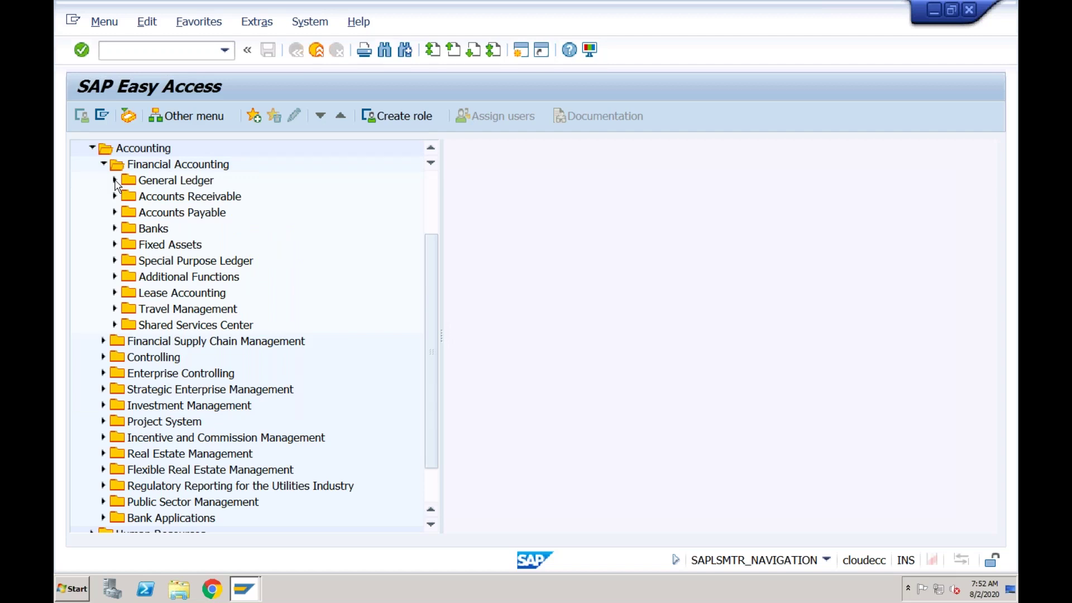
{"action": "left_click", "coordinate": [104, 165]}
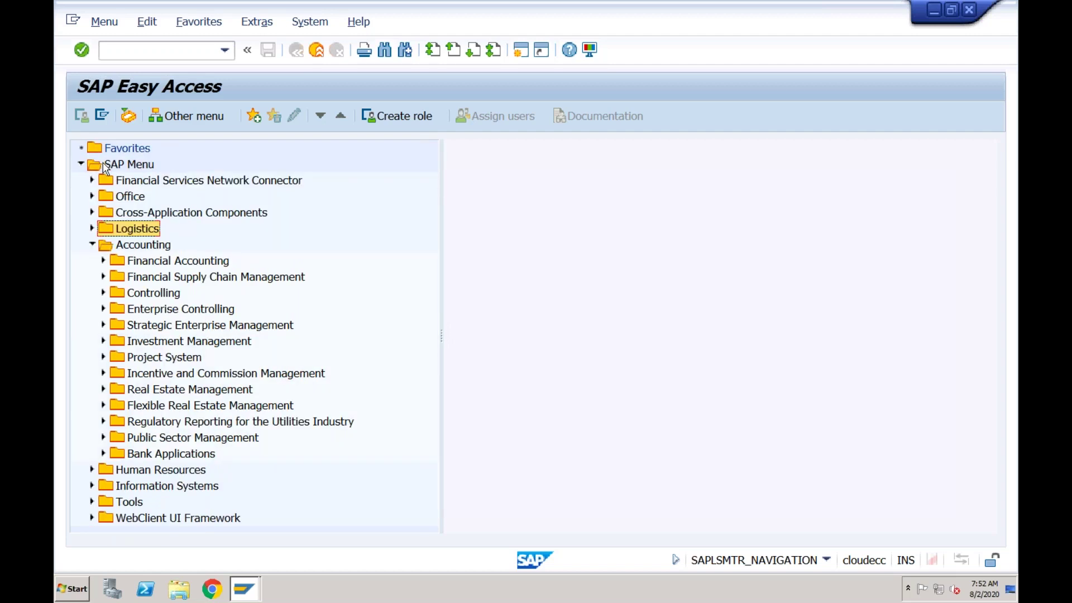
Switch to SAP Logon 760 and open the logon screen of the S4 1909 system.
{"action": "left_click", "coordinate": [245, 590]}
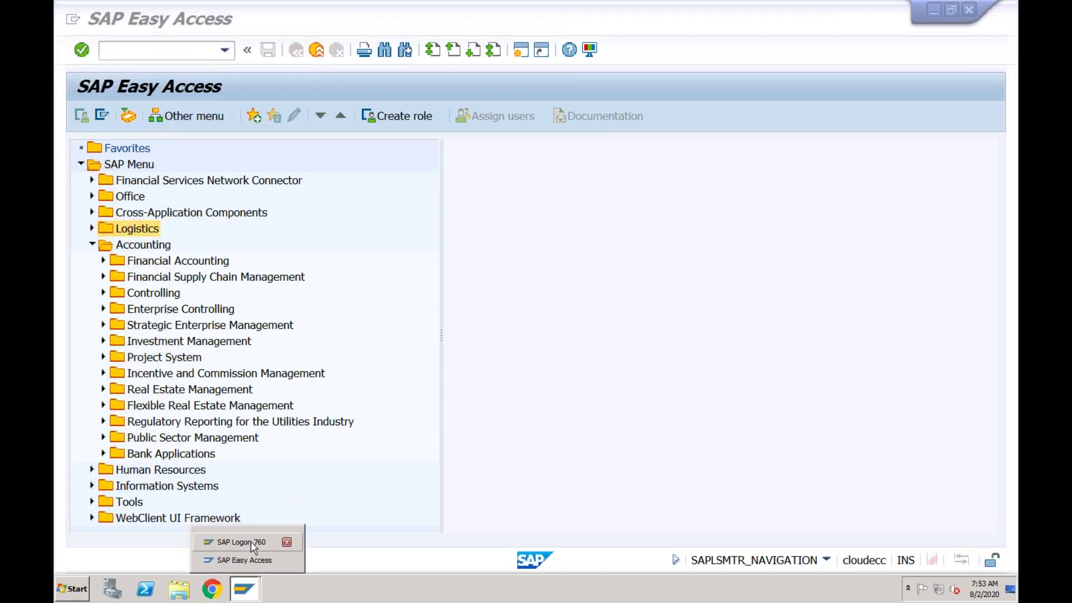
{"action": "left_click", "coordinate": [250, 541]}
{"action": "left_click", "coordinate": [290, 137]}
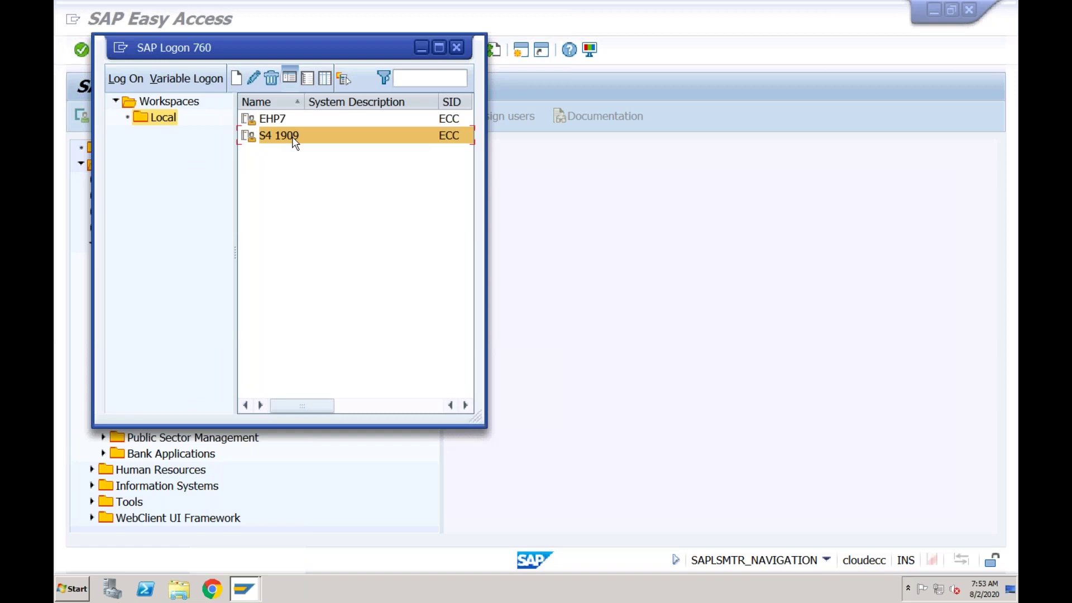
{"action": "double_click", "coordinate": [295, 137]}
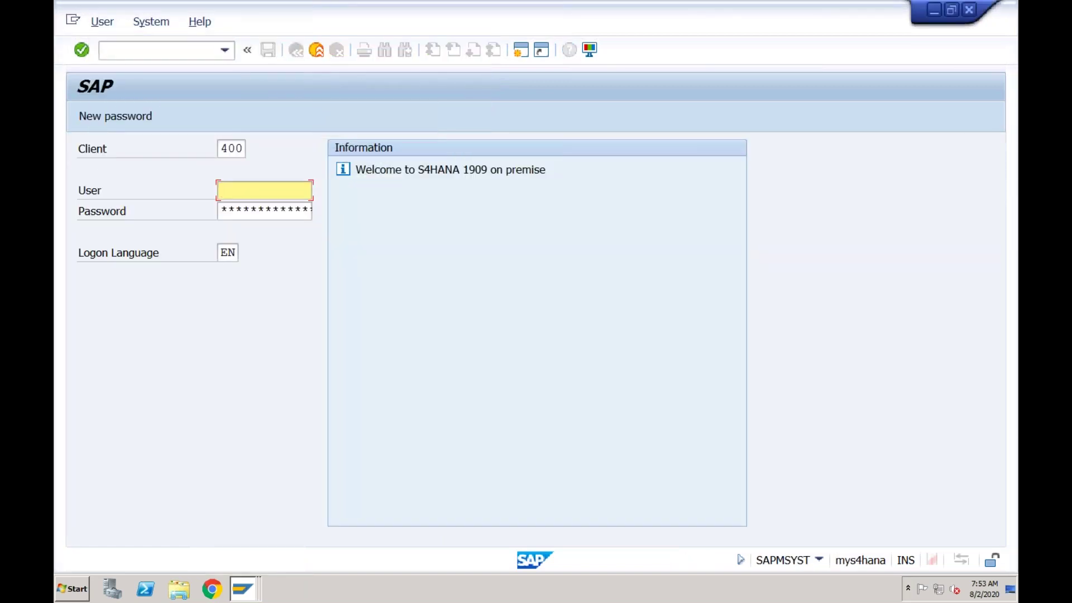
Review the Client, User, Password and Logon Language fields on the logon screen.
{"action": "left_click", "coordinate": [243, 149]}
{"action": "left_click", "coordinate": [240, 190]}
{"action": "left_click", "coordinate": [238, 212]}
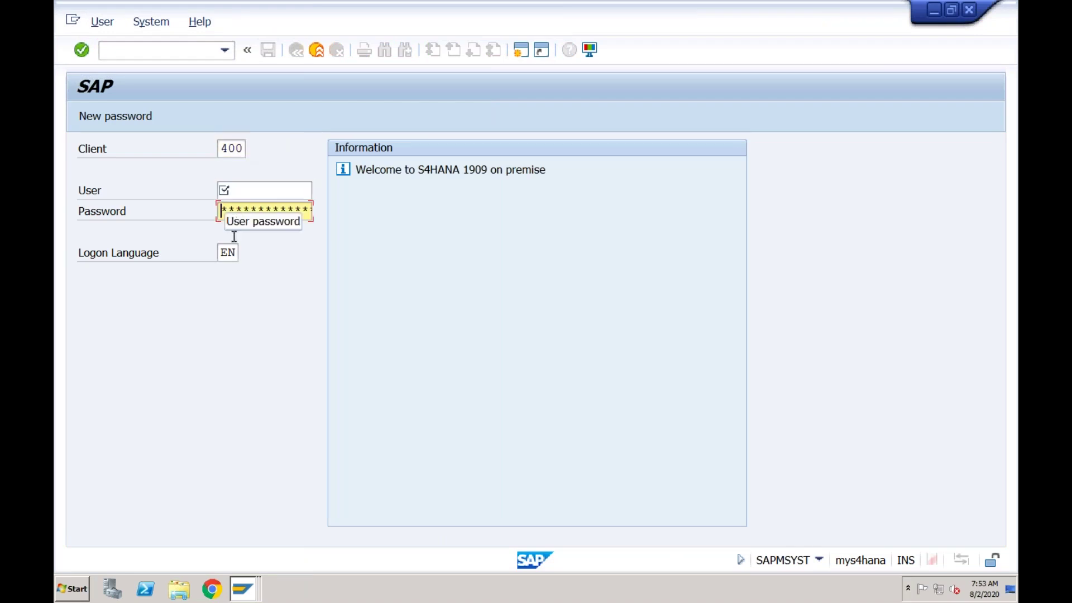
{"action": "left_click", "coordinate": [234, 254]}
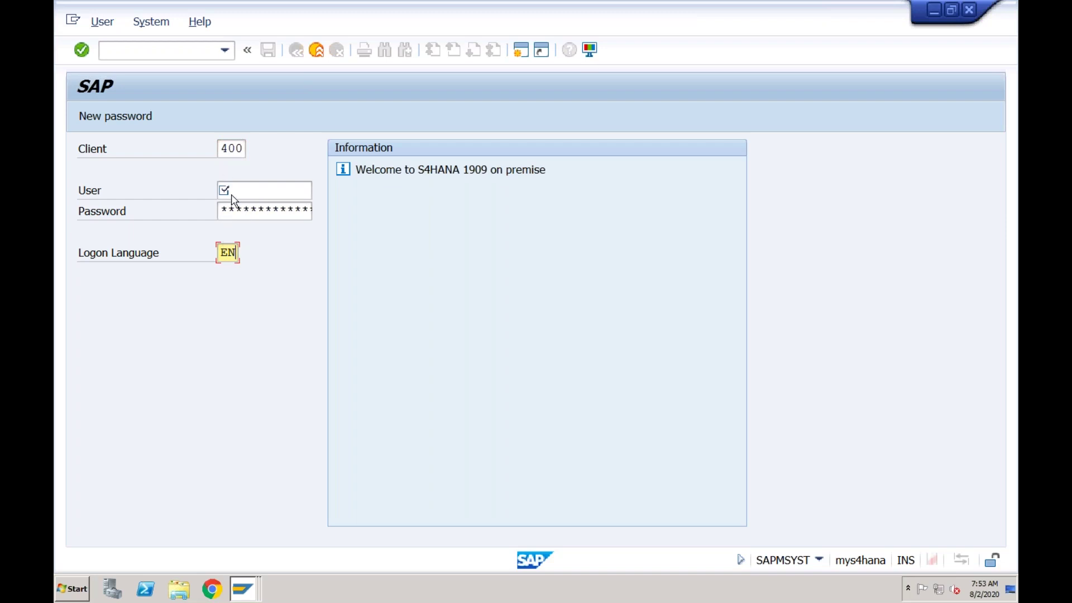
Enter the user name and account password, and try to log on to client 900.
{"action": "key", "text": "Down"}
{"action": "key", "text": "Tab"}
{"action": "type", "text": "**********"}
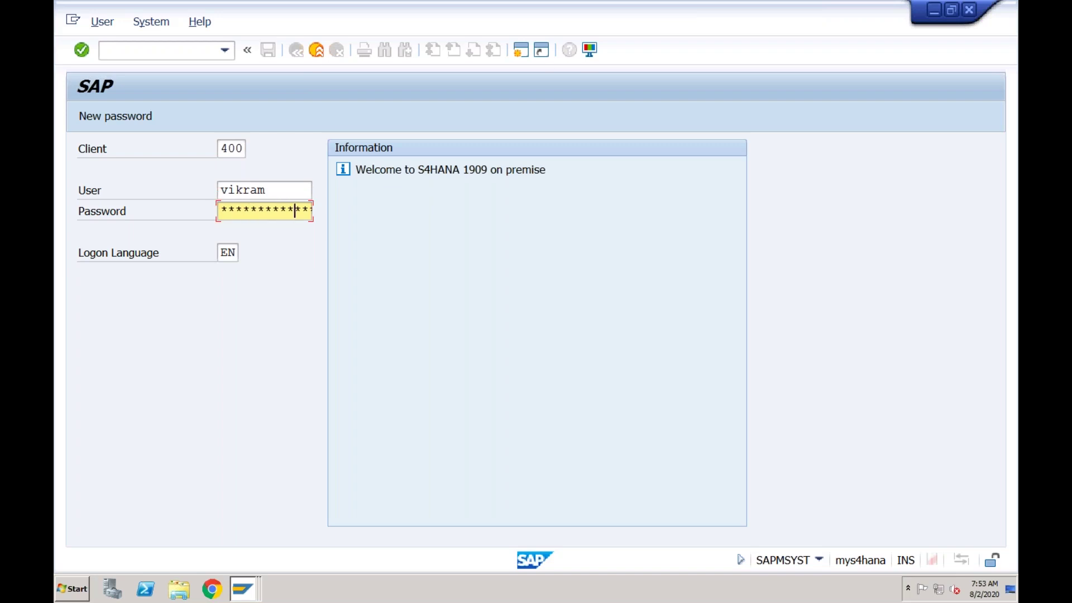
{"action": "left_click", "coordinate": [228, 150]}
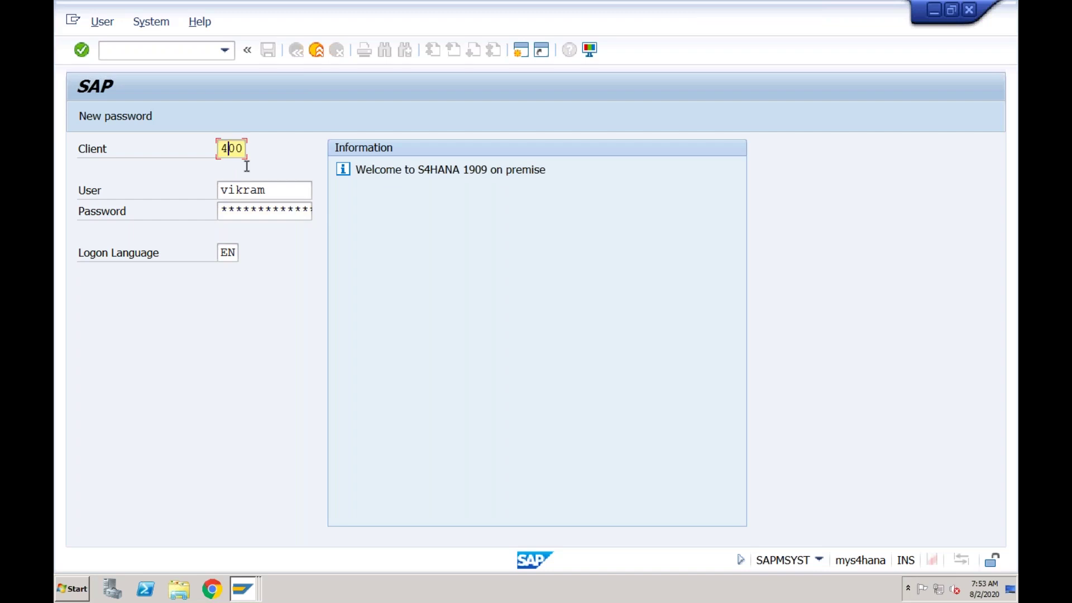
{"action": "key", "text": "shift+Home"}
{"action": "type", "text": "9"}
{"action": "key", "text": "Return"}
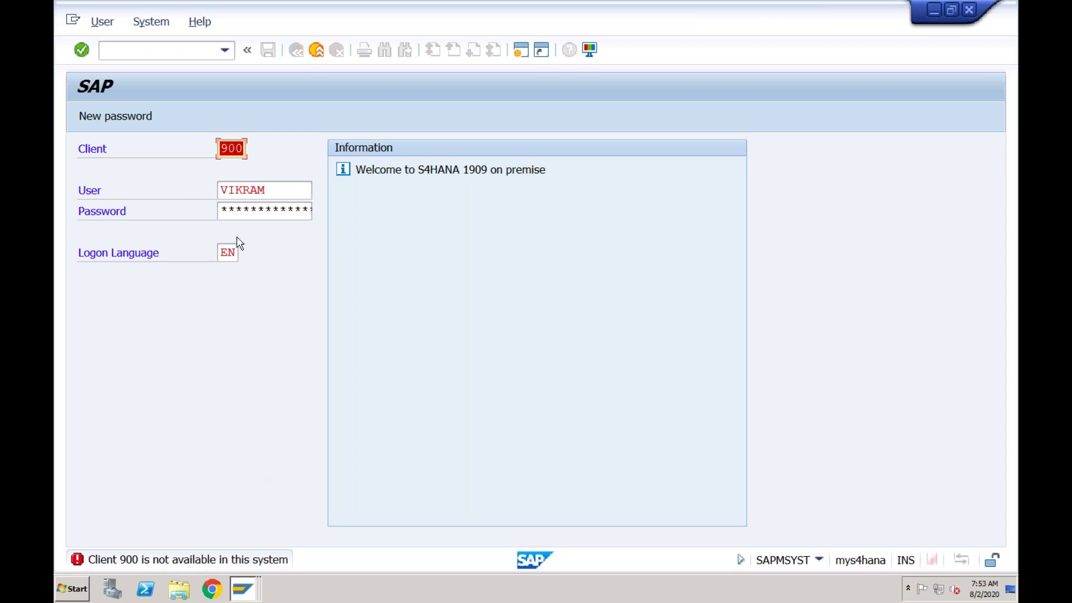
Change the client to 800, re-enter the account password and try to log on.
{"action": "left_click", "coordinate": [229, 153]}
{"action": "key", "text": "Delete"}
{"action": "type", "text": "8"}
{"action": "key", "text": "Return"}
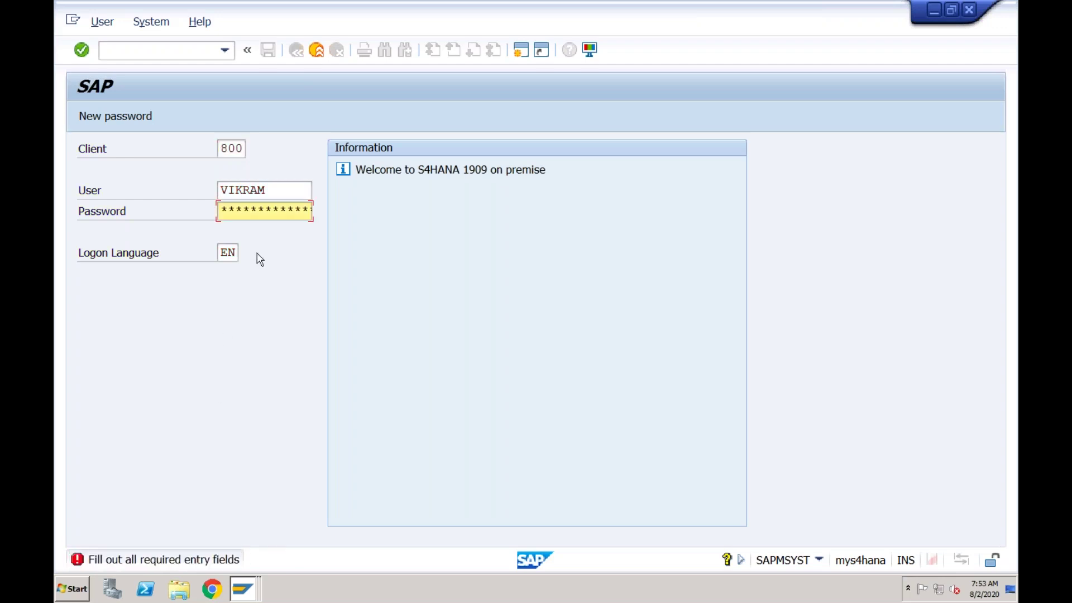
{"action": "left_click", "coordinate": [251, 216]}
{"action": "type", "text": "**********"}
{"action": "key", "text": "Return"}
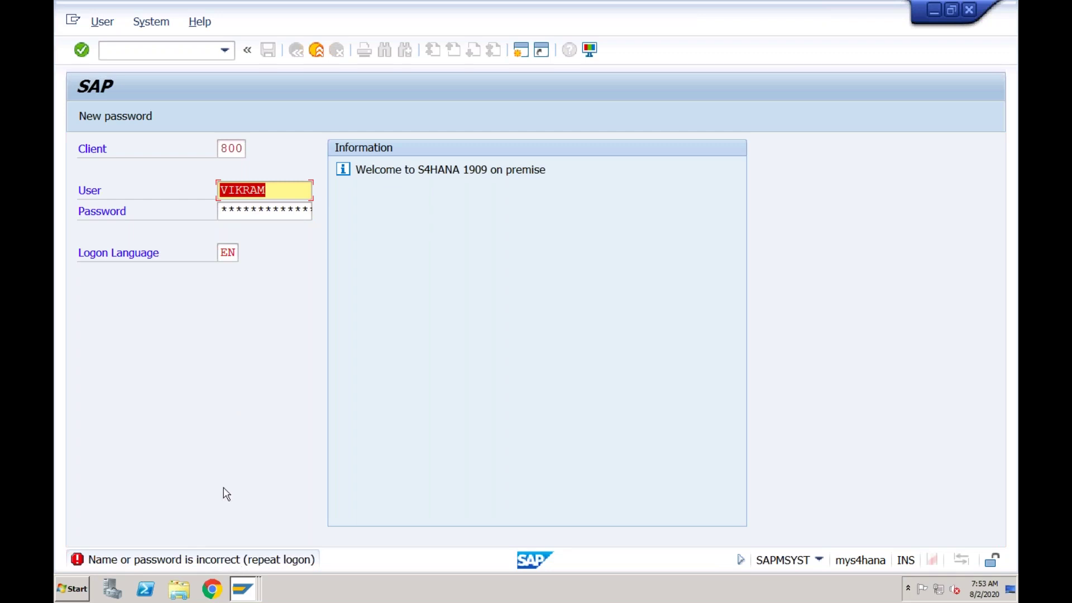
Set the client back to 400, enter the account password and log on to the S/4HANA 1909 system.
{"action": "left_click", "coordinate": [228, 148]}
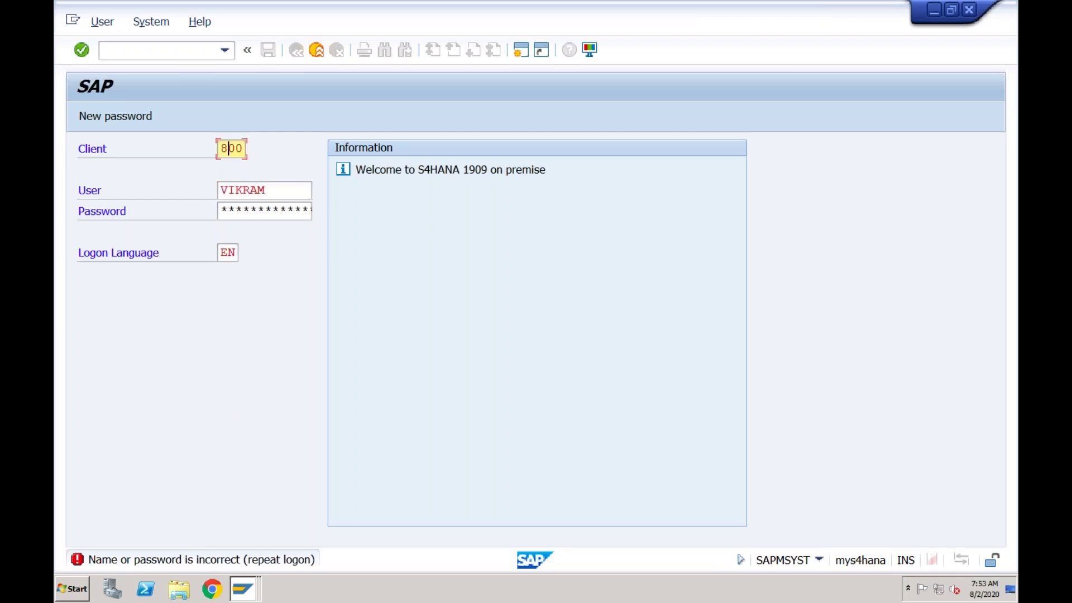
{"action": "left_click", "coordinate": [270, 182]}
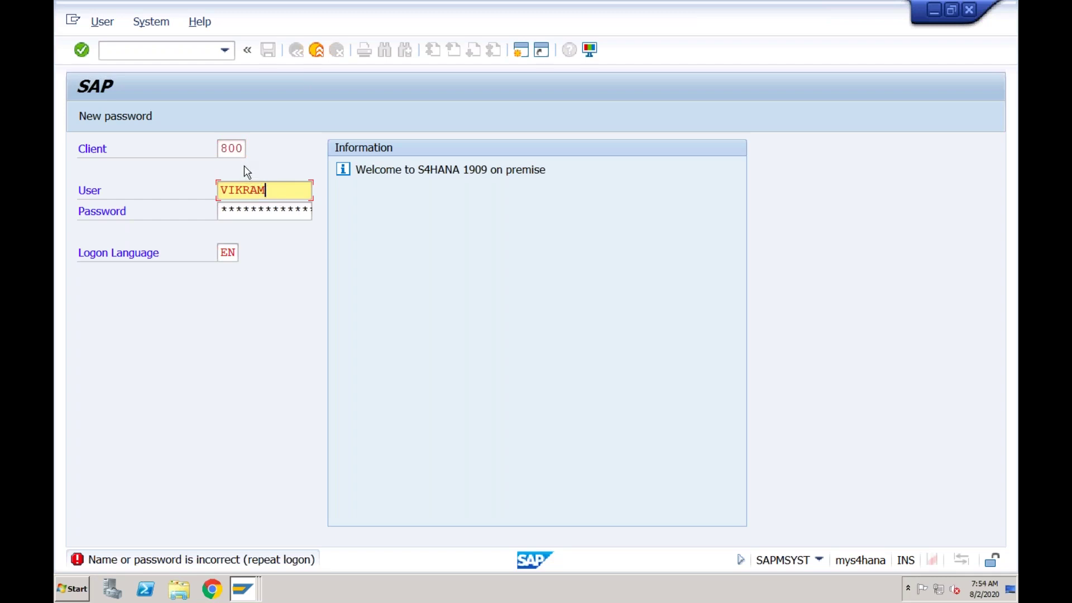
{"action": "left_click", "coordinate": [221, 148]}
{"action": "type", "text": "4"}
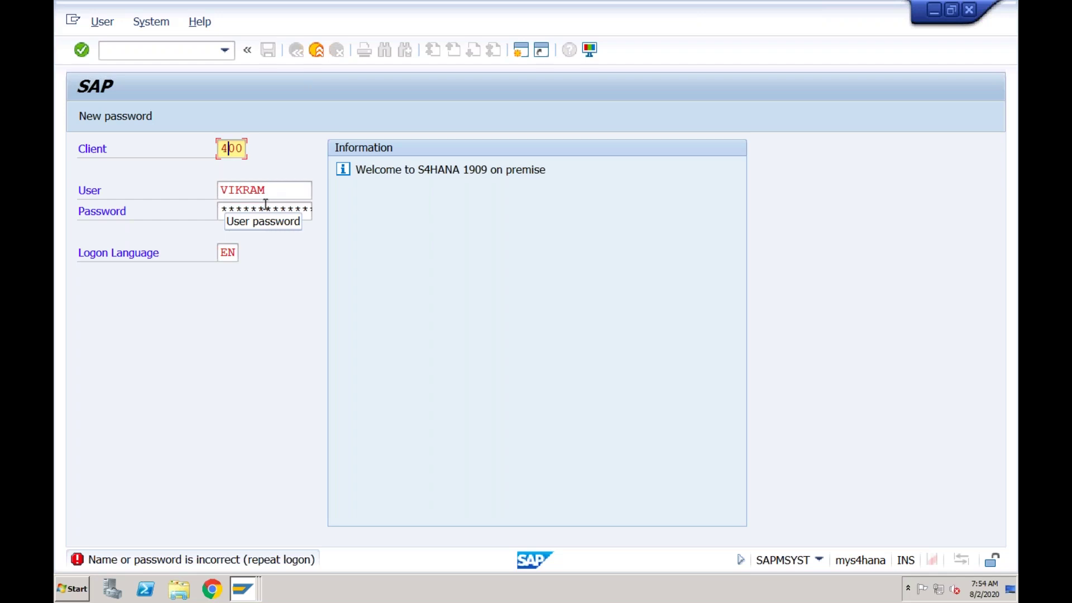
{"action": "left_click", "coordinate": [241, 207]}
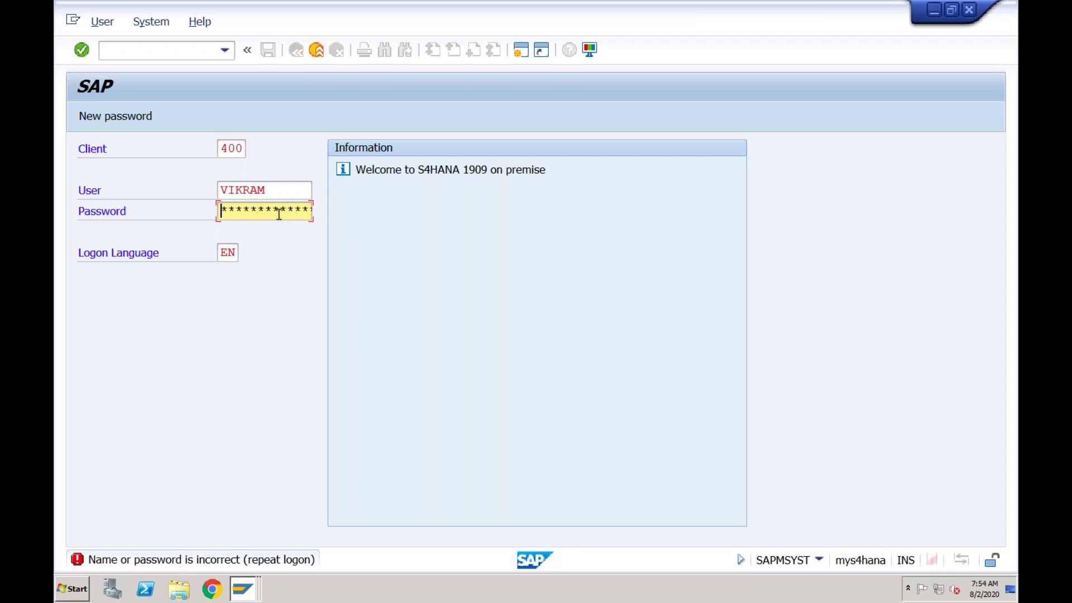
{"action": "left_click", "coordinate": [271, 192]}
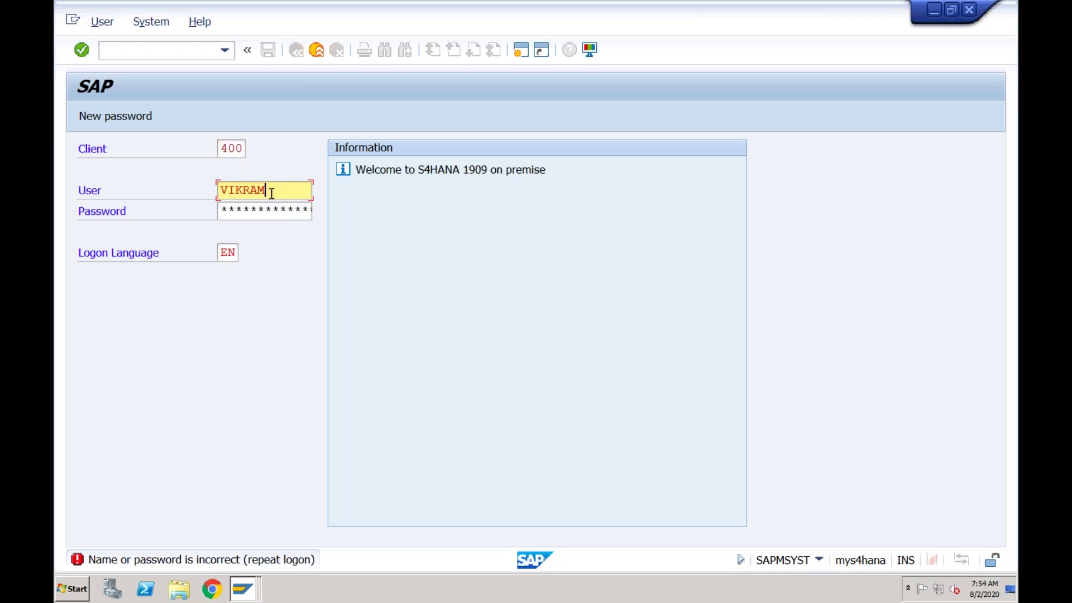
{"action": "key", "text": "Tab"}
{"action": "type", "text": "**********"}
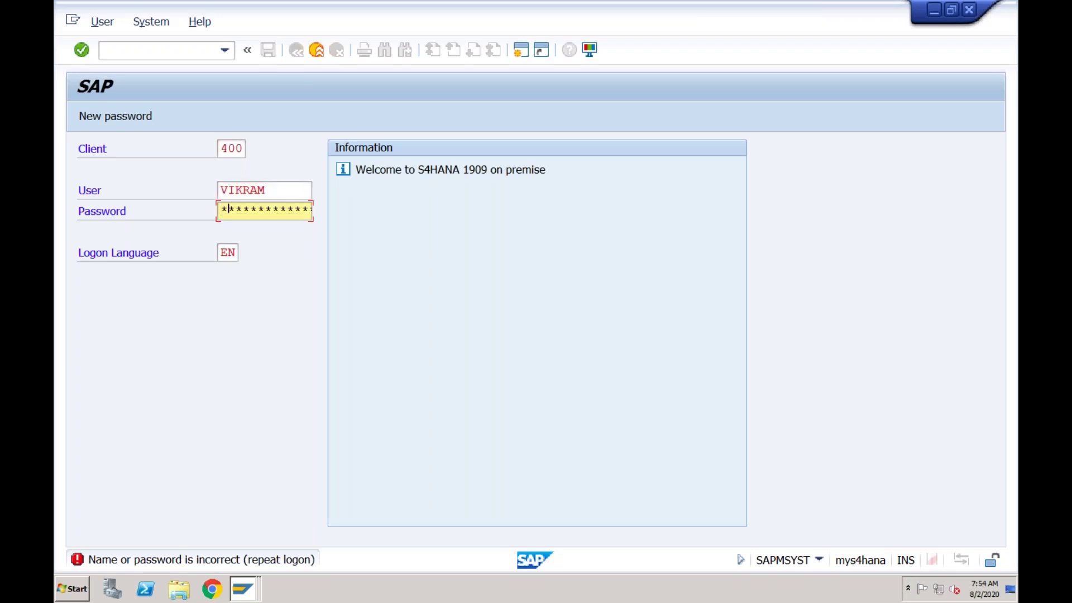
{"action": "key", "text": "Return"}
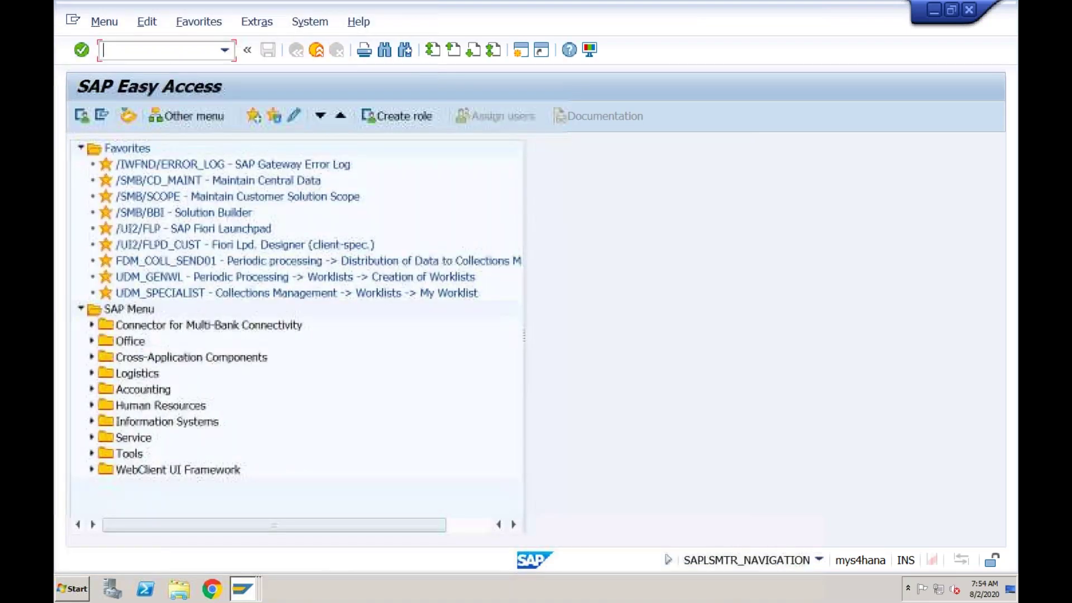
Collapse the Favorites and look into the Logistics, Accounting and Human Resources folders of the SAP menu, closing each again.
{"action": "left_click", "coordinate": [81, 149]}
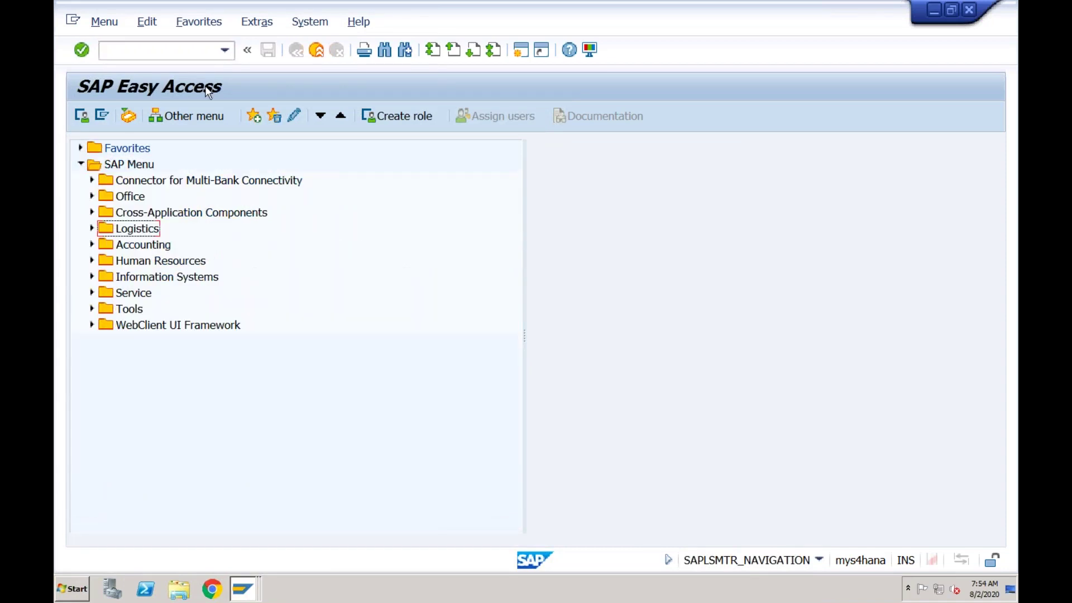
{"action": "left_click", "coordinate": [92, 229]}
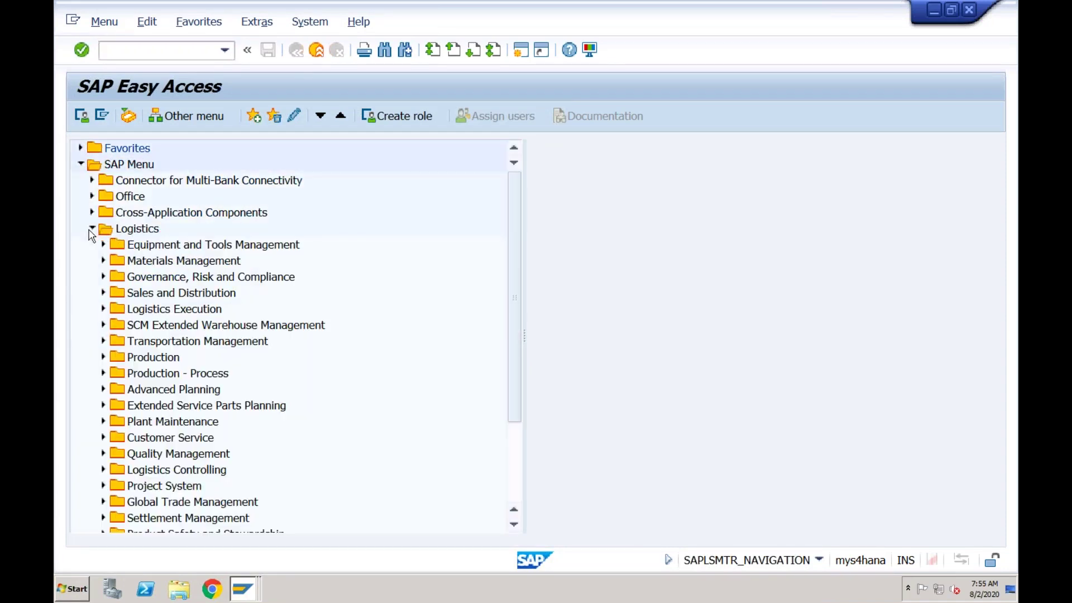
{"action": "left_click", "coordinate": [91, 229]}
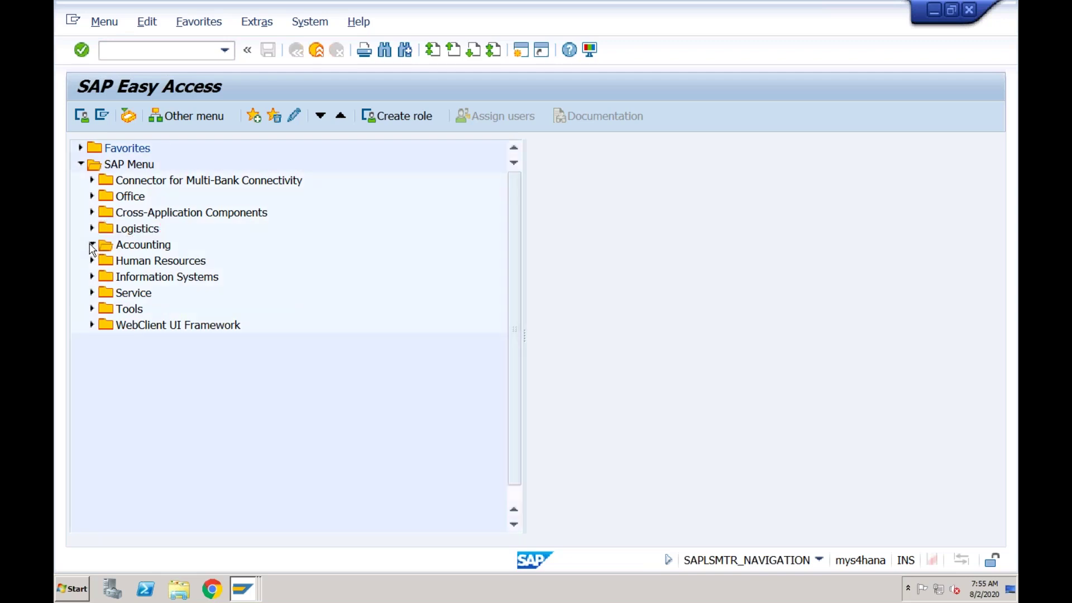
{"action": "left_click", "coordinate": [92, 246]}
{"action": "left_click", "coordinate": [92, 263]}
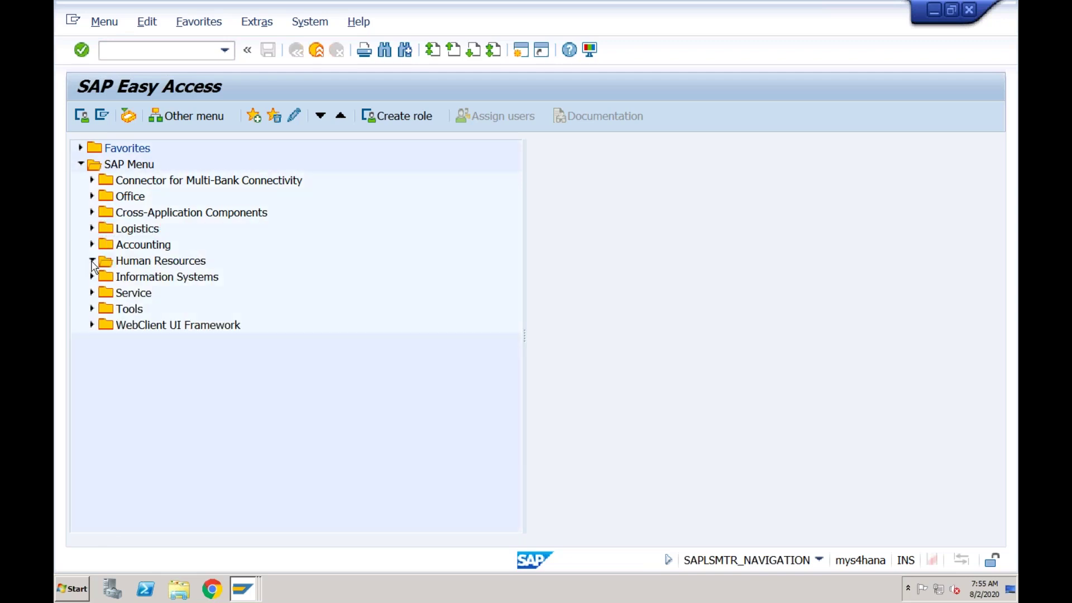
{"action": "left_click", "coordinate": [92, 261]}
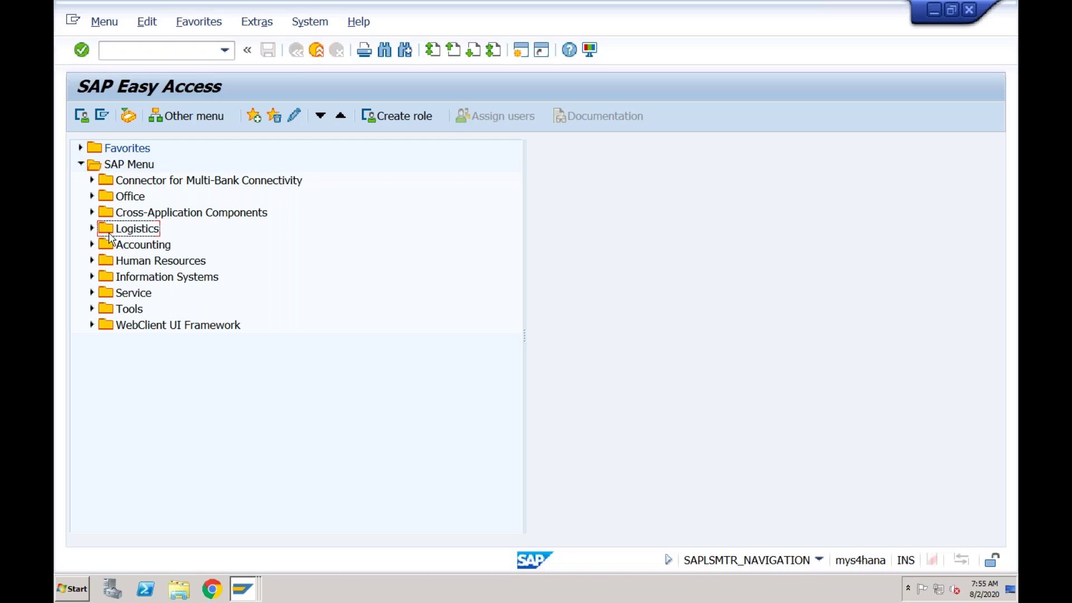
Run transaction SPRO and display the SAP Reference IMG in the S/4HANA system.
{"action": "left_click", "coordinate": [162, 48]}
{"action": "type", "text": "spro"}
{"action": "key", "text": "Return"}
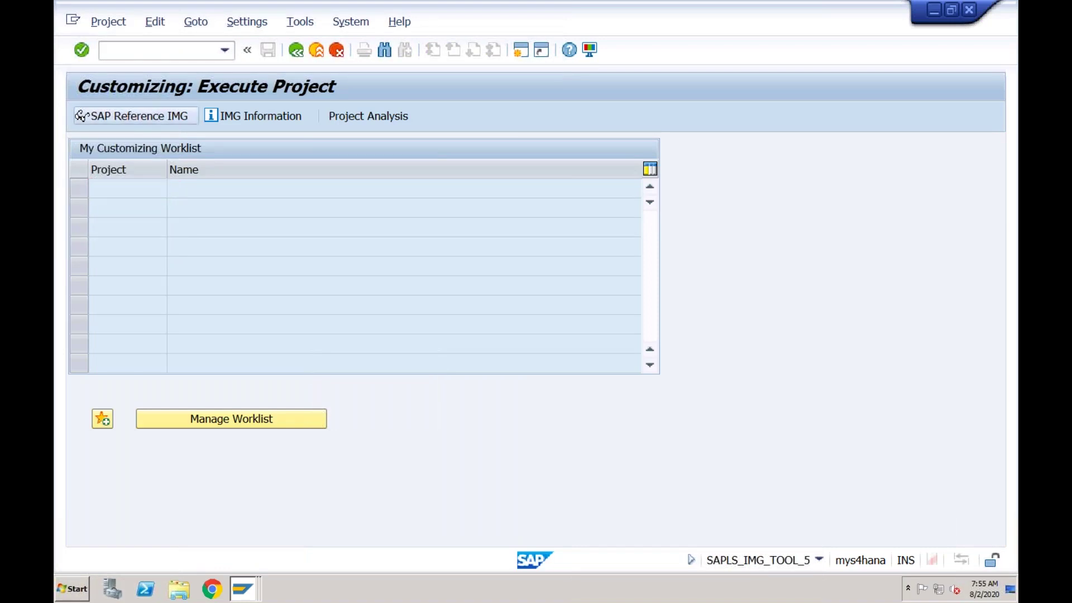
{"action": "left_click", "coordinate": [81, 115]}
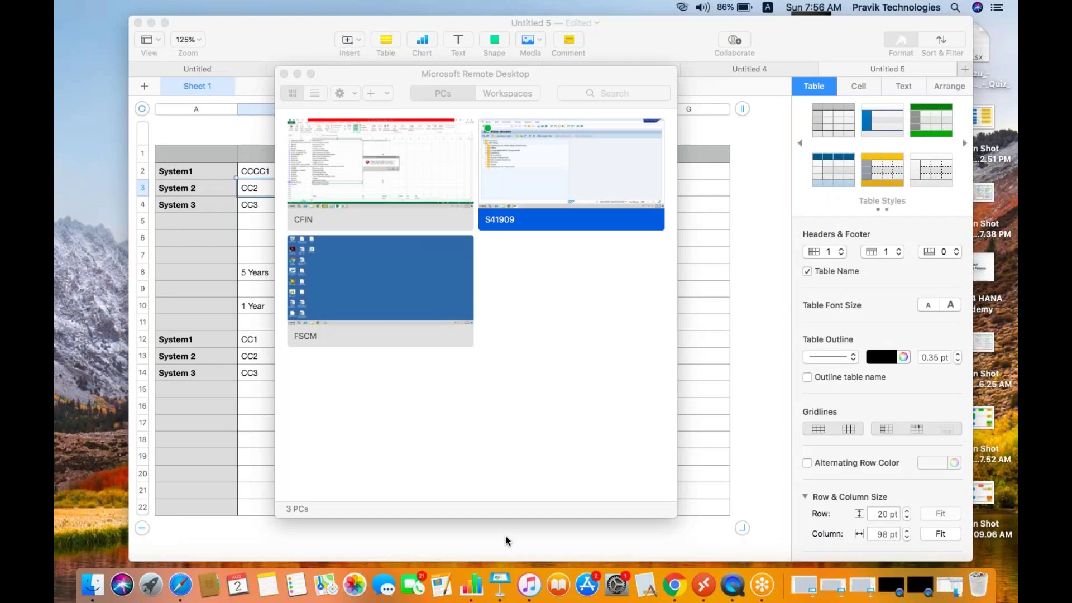
Switch to the Keynote presentation and show the "What are different roles?" slide.
{"action": "right_click", "coordinate": [500, 584]}
{"action": "left_click", "coordinate": [562, 433]}
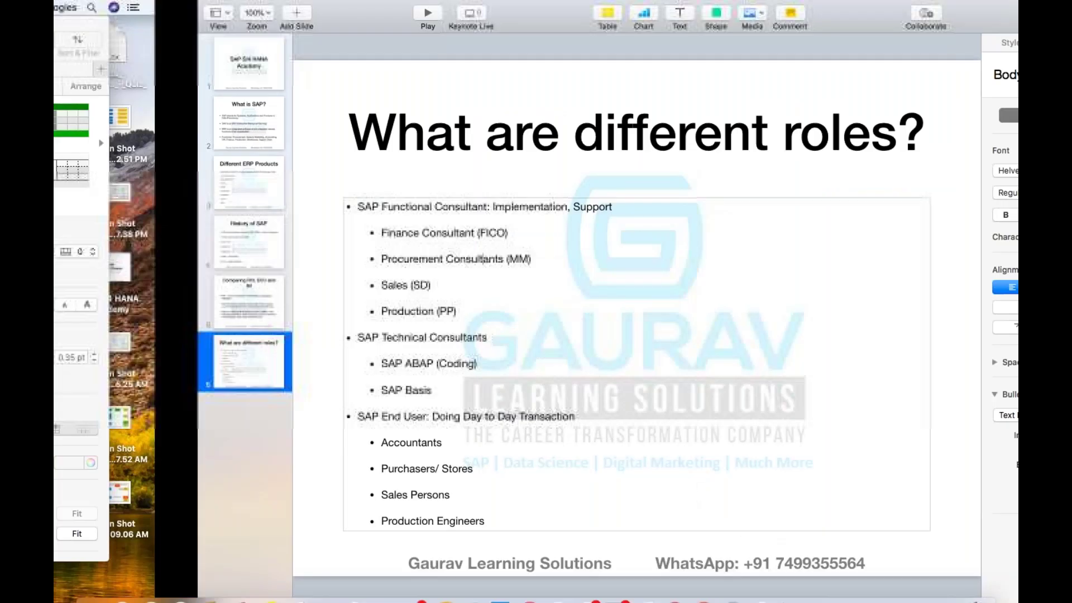
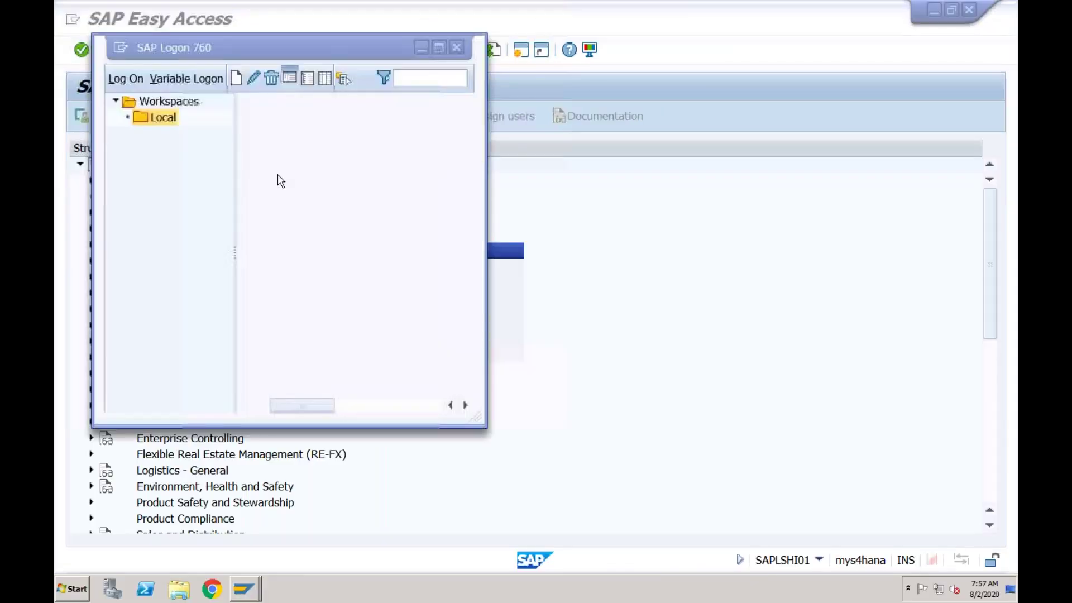
Open the S4 1909 connection from SAP Logon and enter the user name and account password.
{"action": "left_click", "coordinate": [285, 137]}
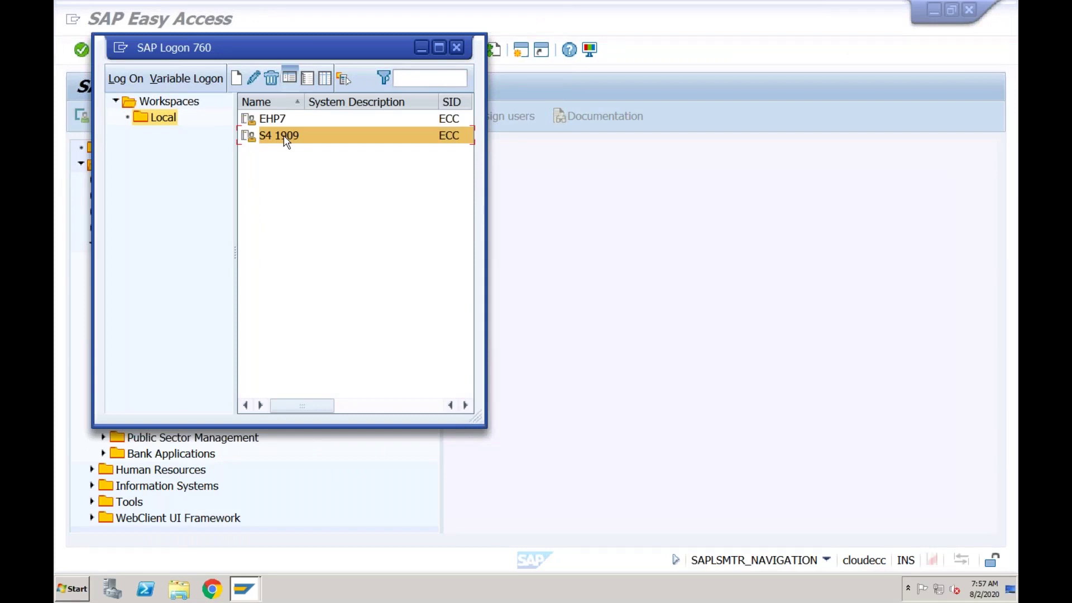
{"action": "double_click", "coordinate": [286, 141]}
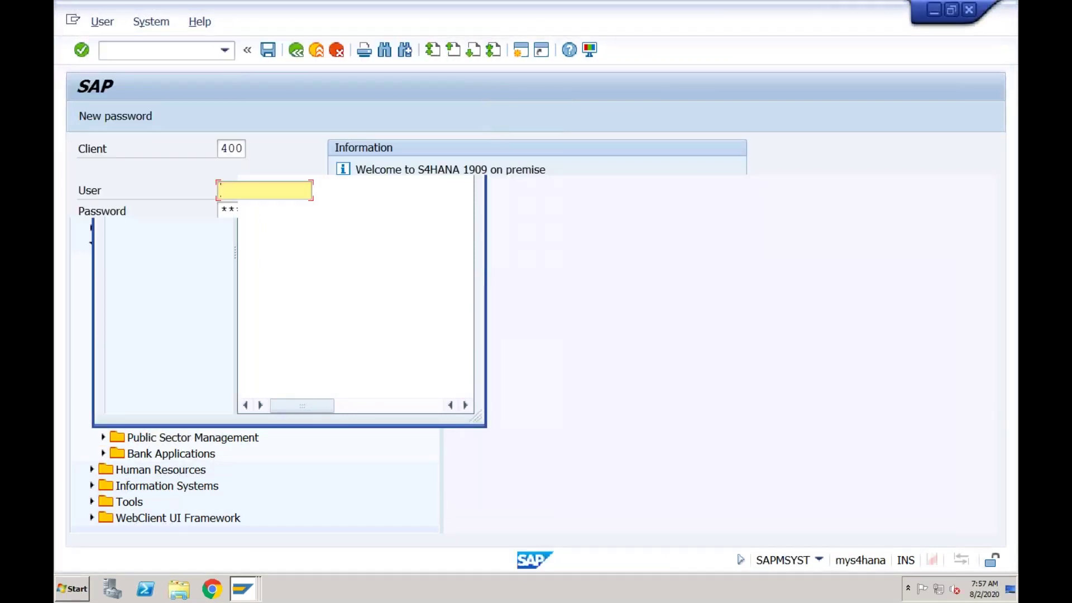
{"action": "type", "text": "vikram"}
{"action": "key", "text": "Tab"}
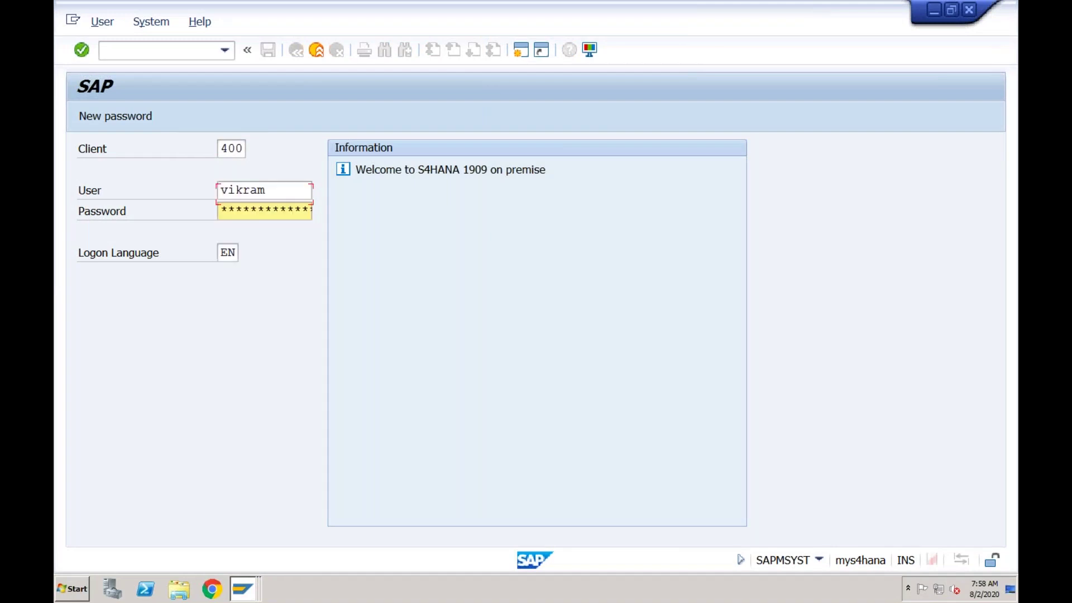
{"action": "type", "text": "**********"}
Set the logon language to DE and log on to the S/4HANA system.
{"action": "left_click", "coordinate": [235, 254]}
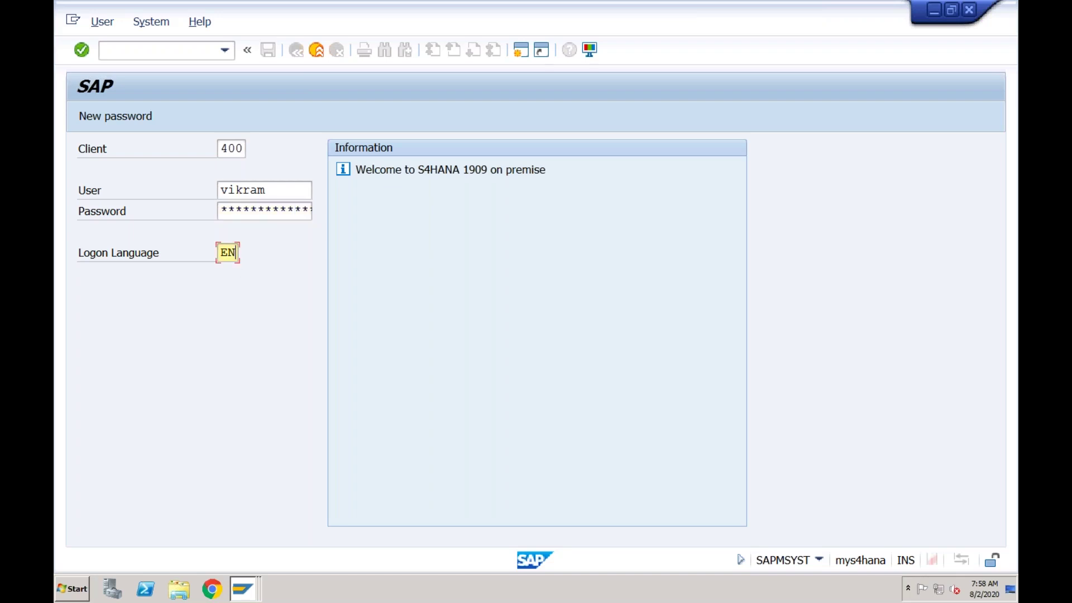
{"action": "key", "text": "BackSpace"}
{"action": "key", "text": "BackSpace"}
{"action": "type", "text": "DE"}
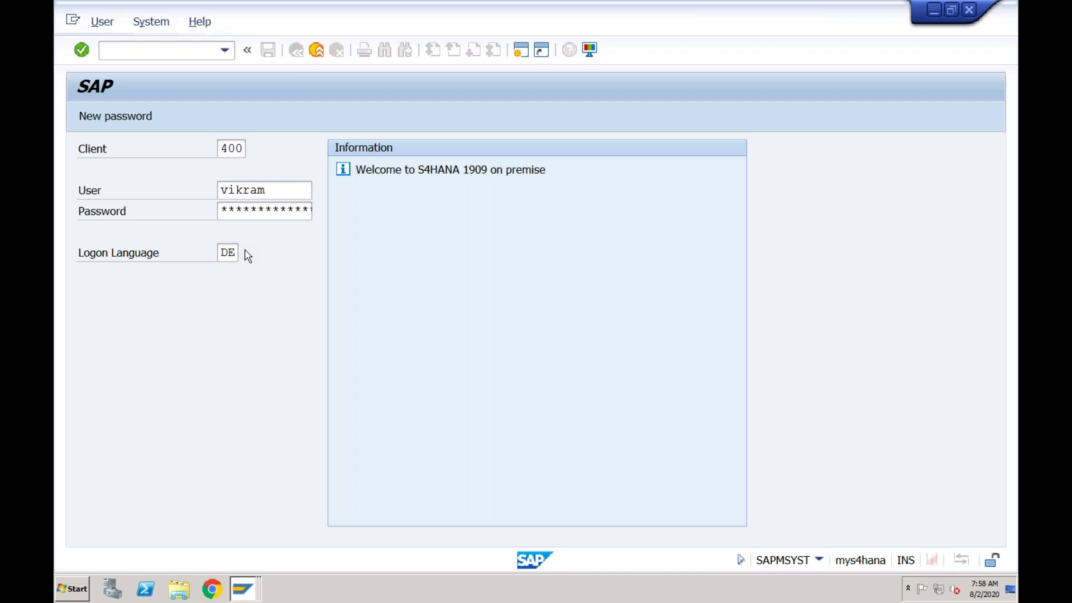
{"action": "key", "text": "Return"}
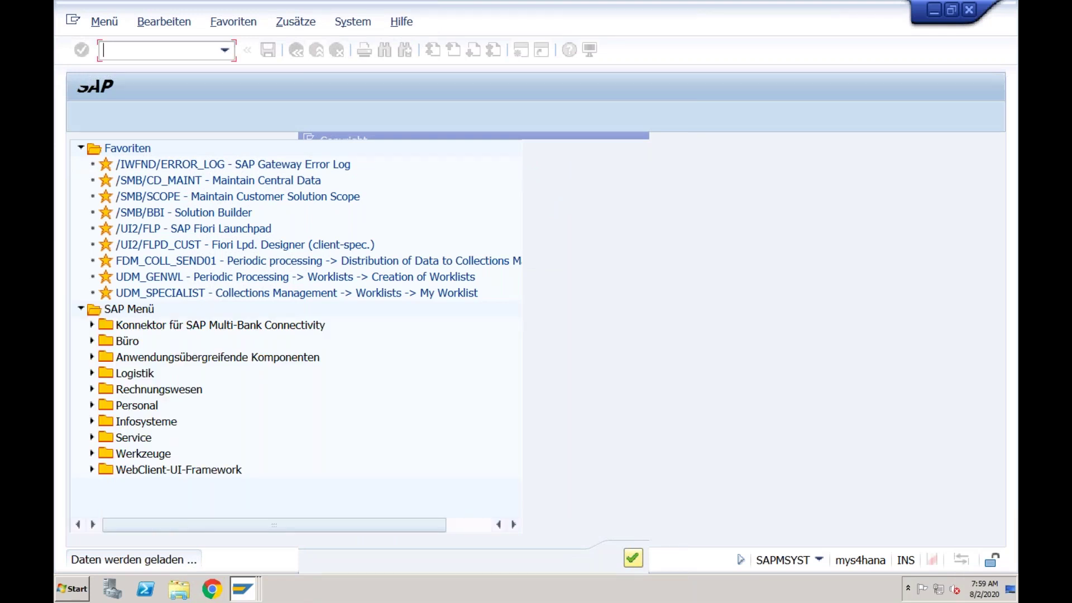
Collapse the Favoriten folder and point out the German Logistik, Rechnungswesen and Personal folders.
{"action": "left_click", "coordinate": [81, 148]}
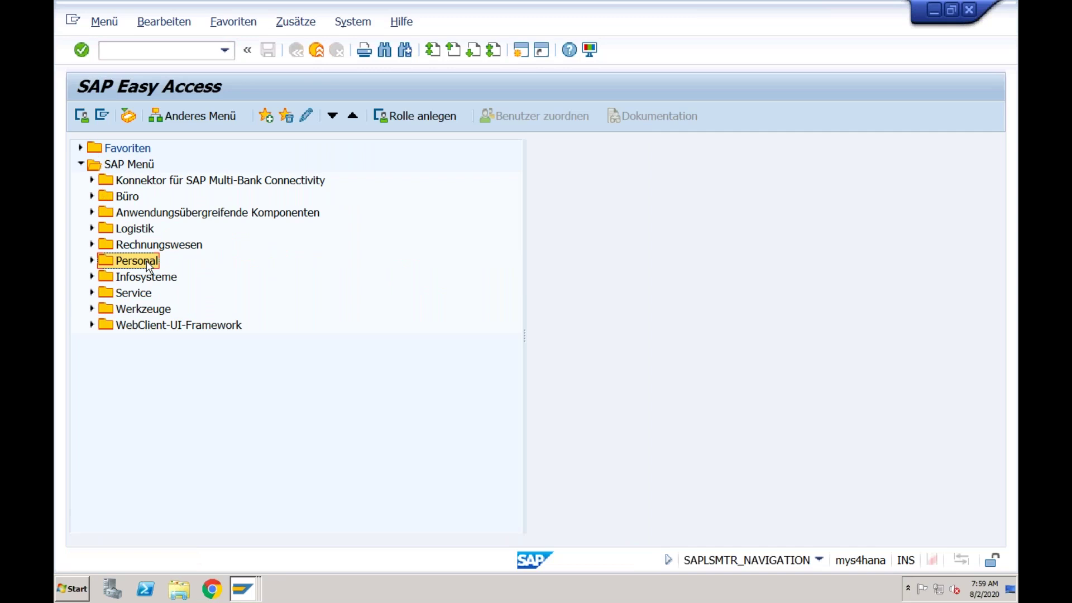
{"action": "left_click", "coordinate": [142, 230]}
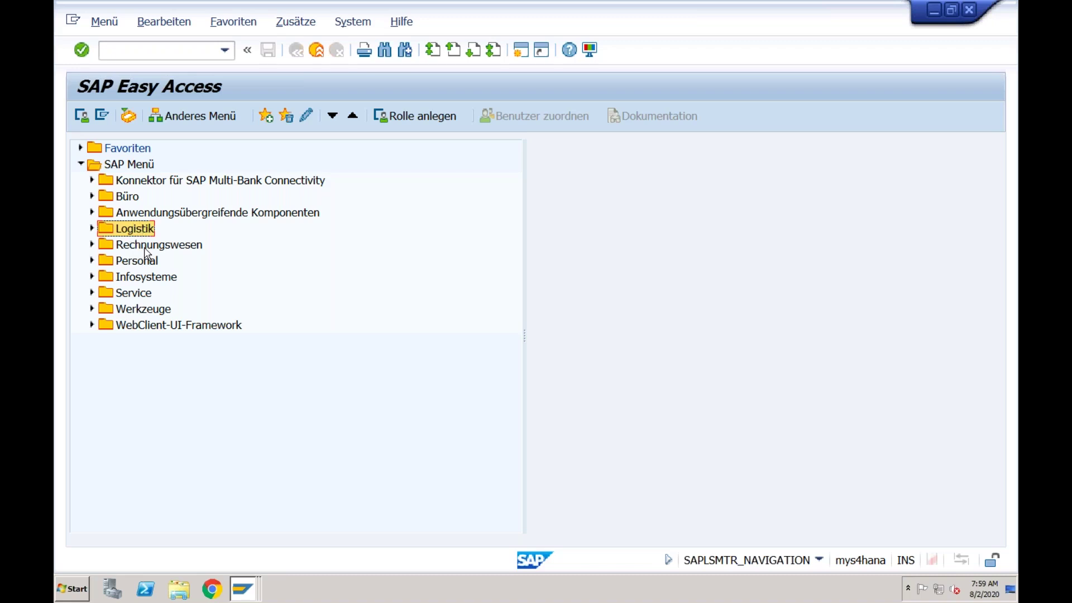
{"action": "left_click", "coordinate": [145, 249]}
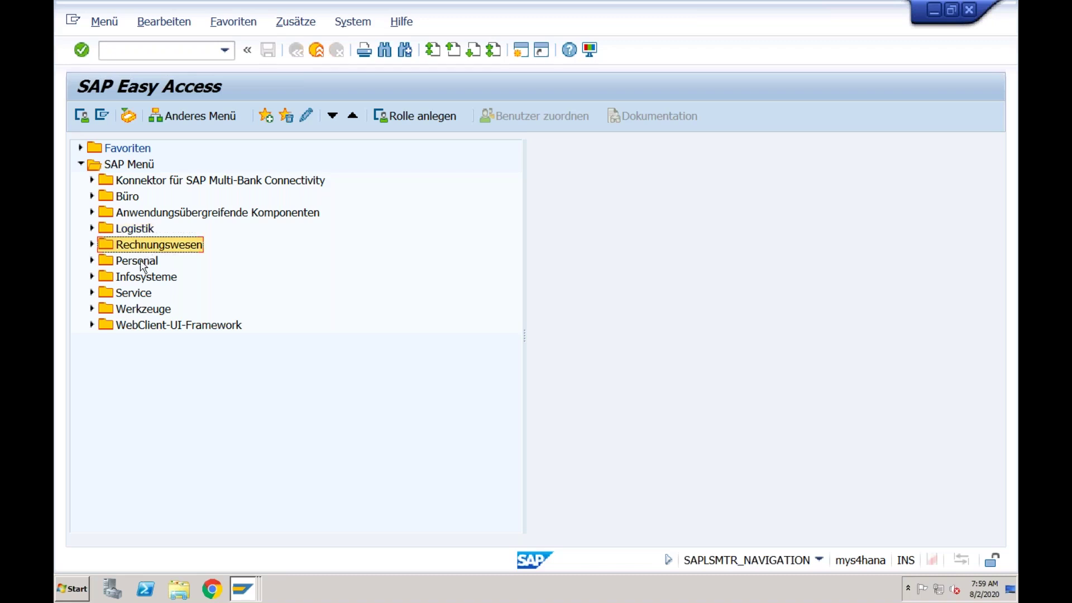
{"action": "left_click", "coordinate": [141, 264]}
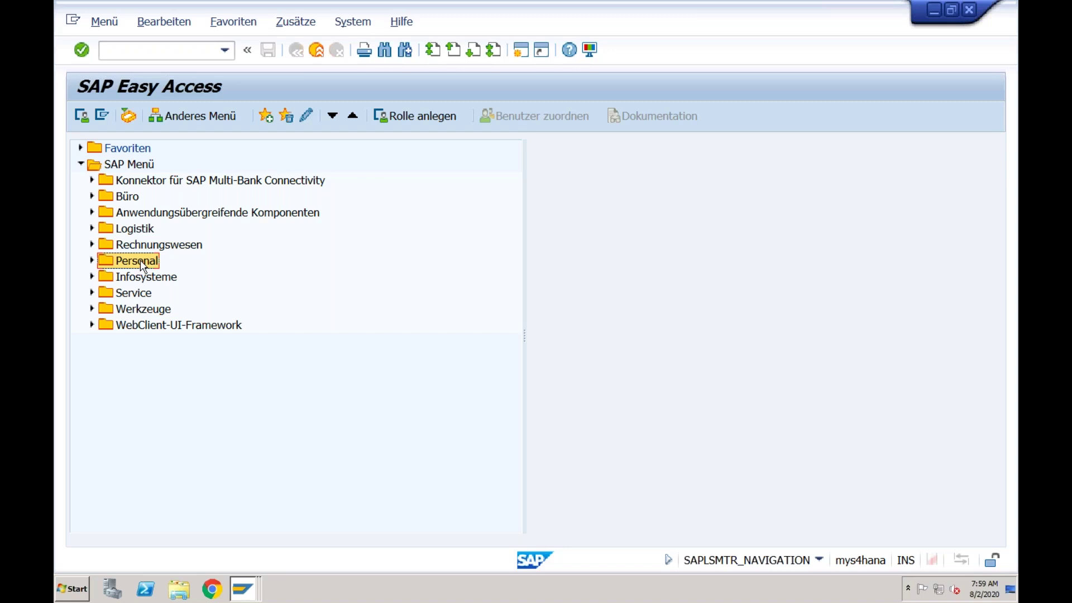
Switch to the other open SAP Easy Access session, which runs on the ECC system.
{"action": "left_click", "coordinate": [161, 53]}
{"action": "left_click", "coordinate": [247, 590]}
{"action": "left_click", "coordinate": [245, 589]}
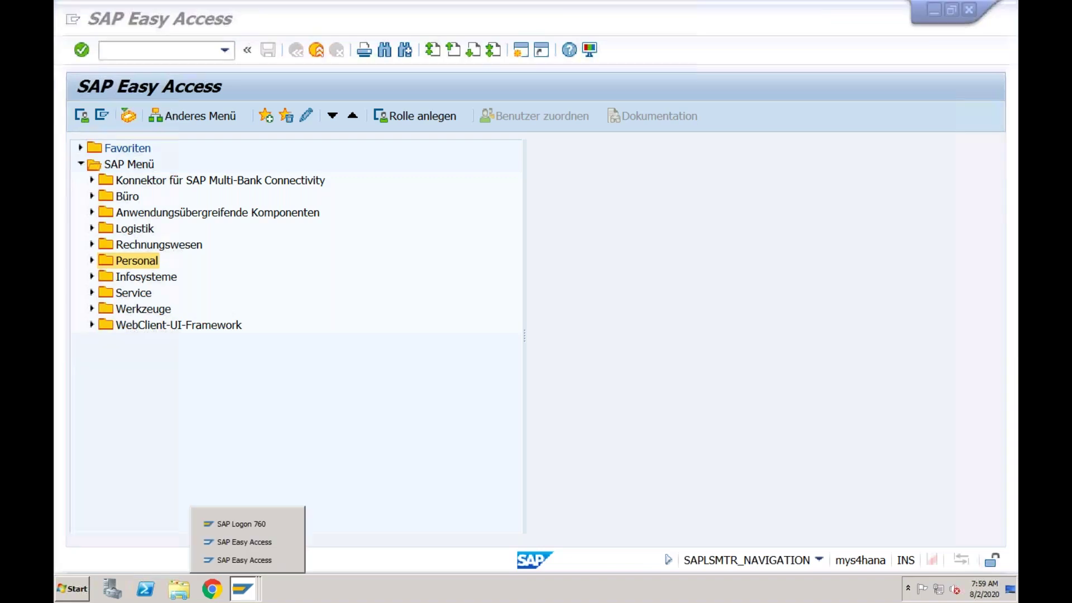
{"action": "left_click", "coordinate": [252, 543]}
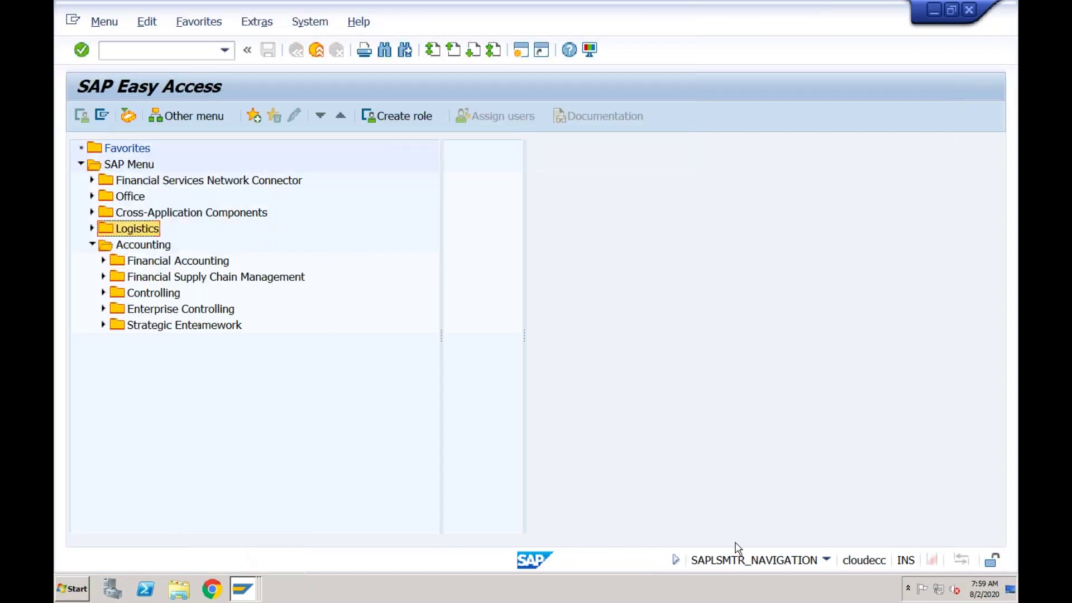
Run transaction FS00 to open central G/L account editing.
{"action": "left_click", "coordinate": [175, 51]}
{"action": "type", "text": "fs00"}
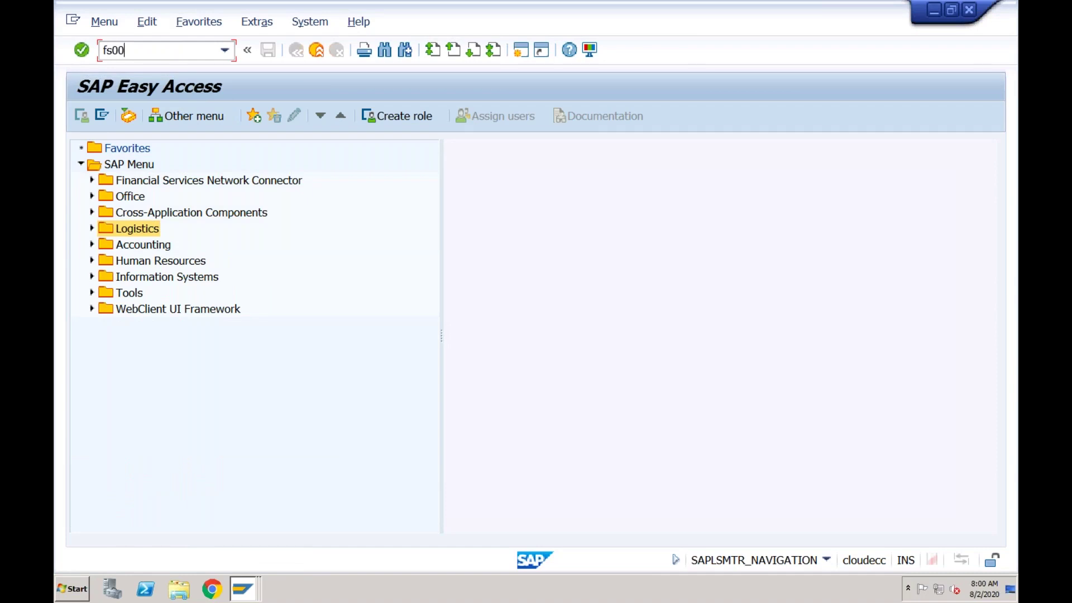
{"action": "key", "text": "Return"}
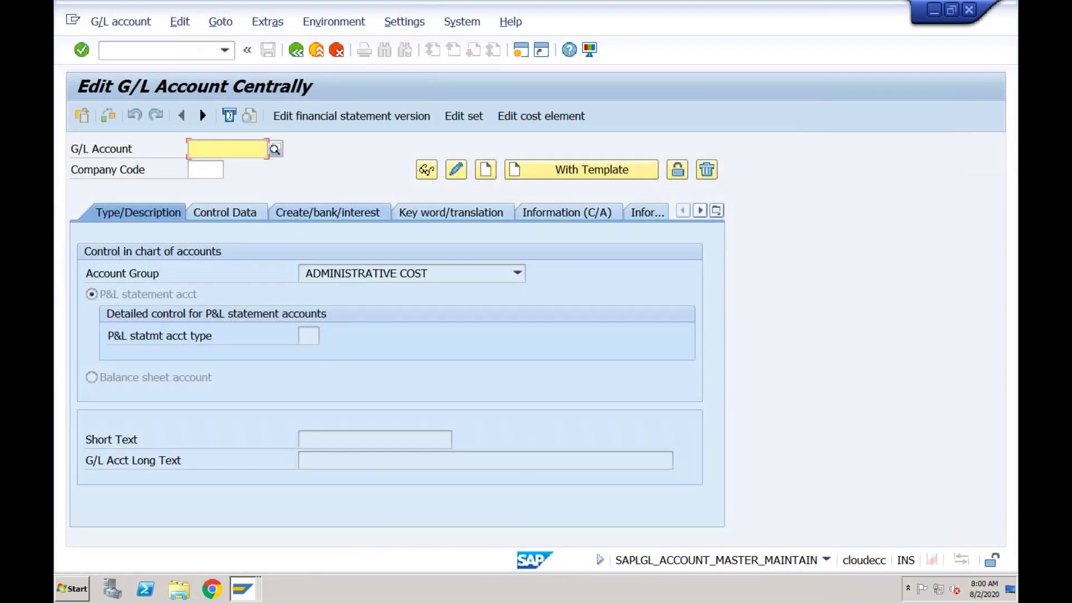
Go directly to transaction SPRO with /nspro and display the SAP Reference IMG.
{"action": "type", "text": "/nspro"}
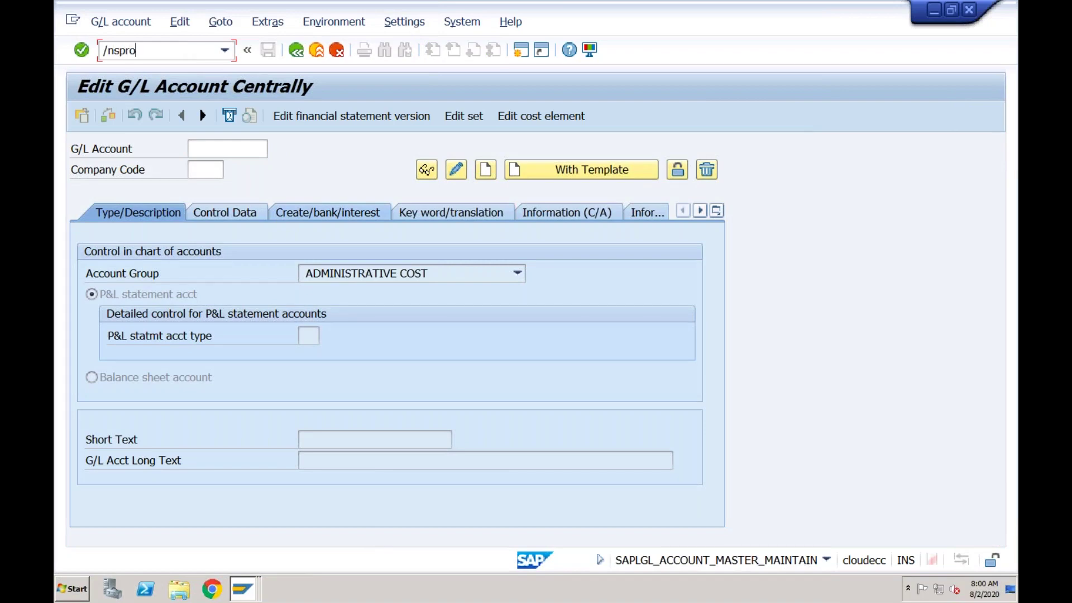
{"action": "key", "text": "Return"}
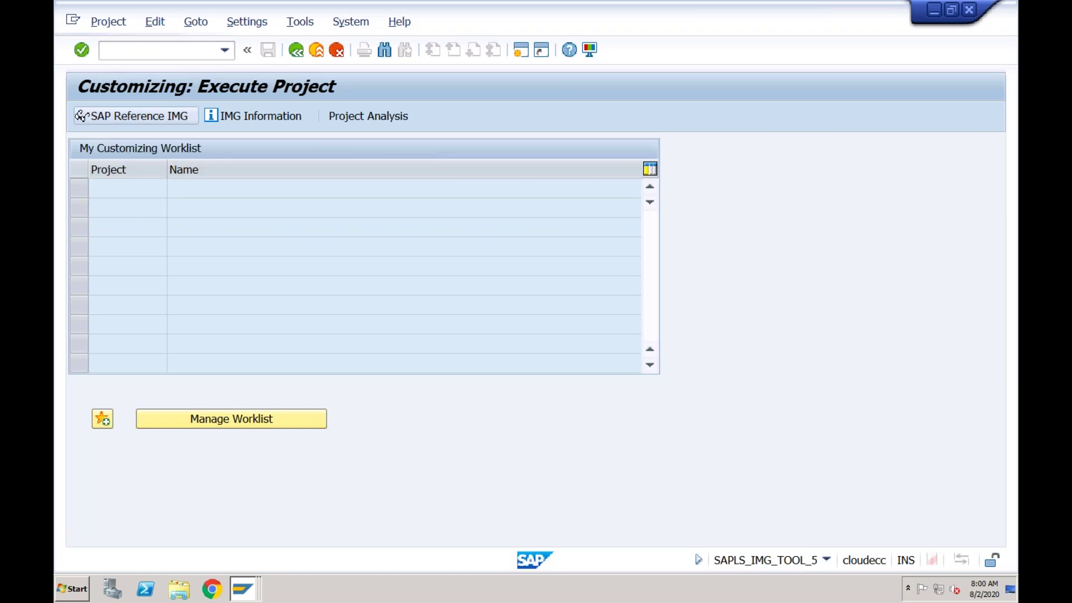
{"action": "left_click", "coordinate": [82, 115]}
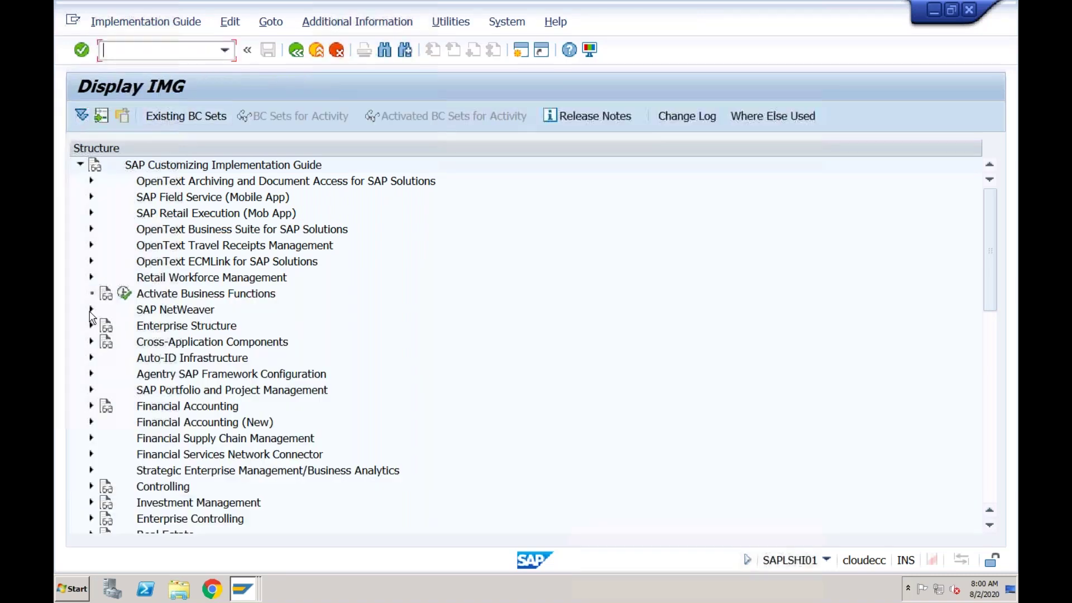
Look at the General settings activities under SAP NetWeaver in the IMG, and collapse the SAP NetWeaver node again.
{"action": "left_click", "coordinate": [90, 311]}
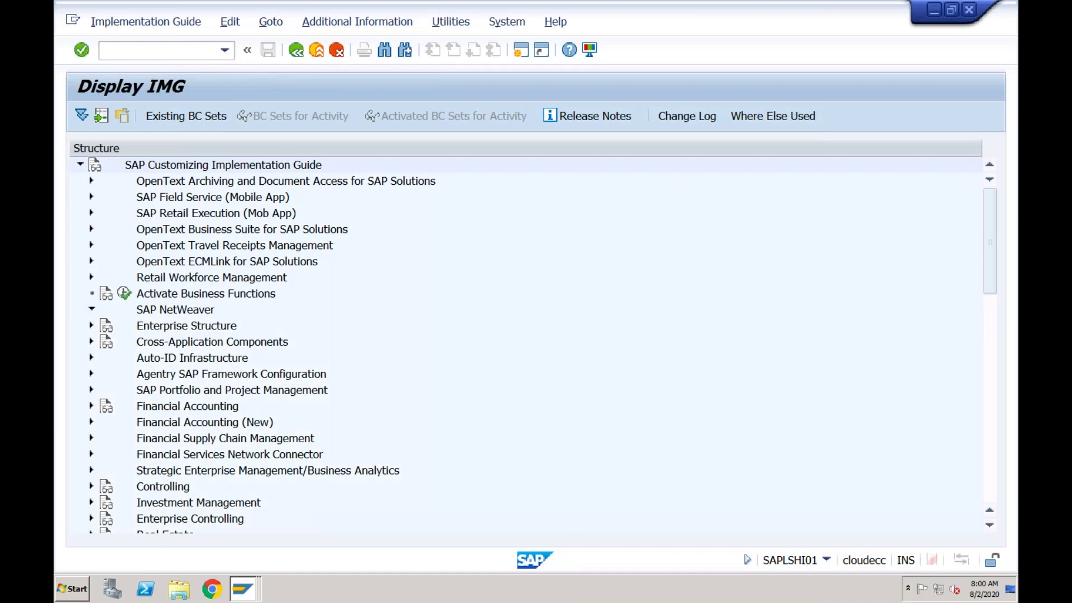
{"action": "left_click", "coordinate": [103, 375]}
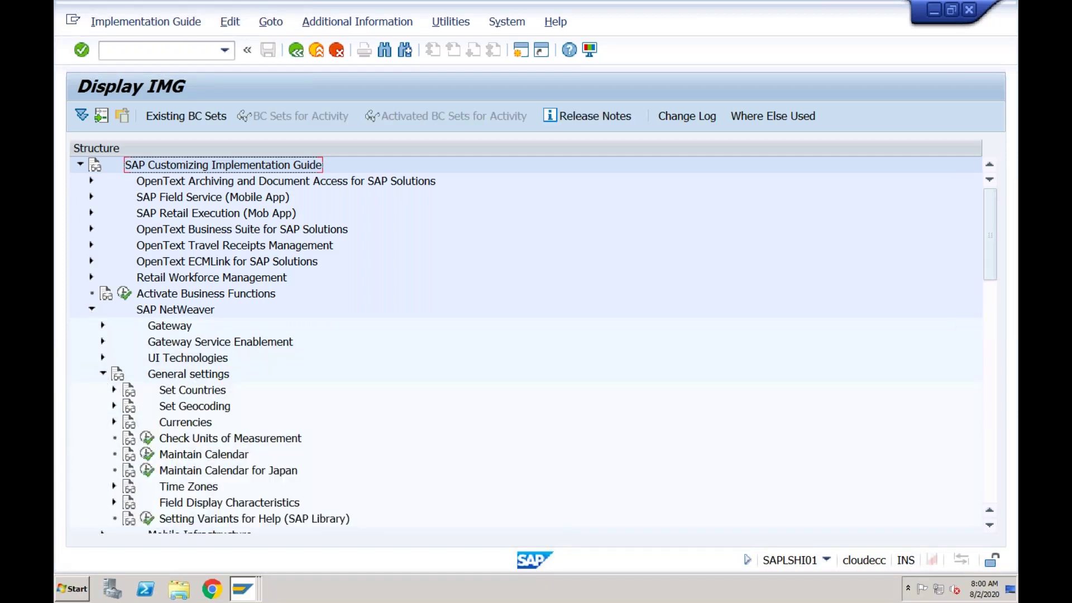
{"action": "left_click", "coordinate": [92, 311]}
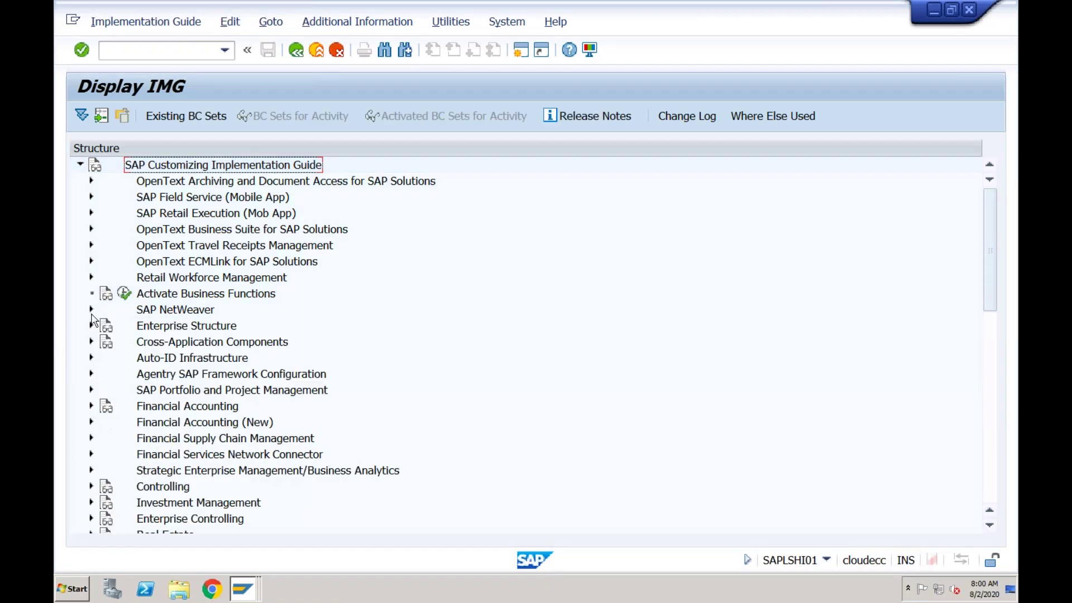
Expand Financial Accounting (New) and look through its Financial Accounting Global Settings (New), collapsing that subnode again.
{"action": "left_click", "coordinate": [91, 423]}
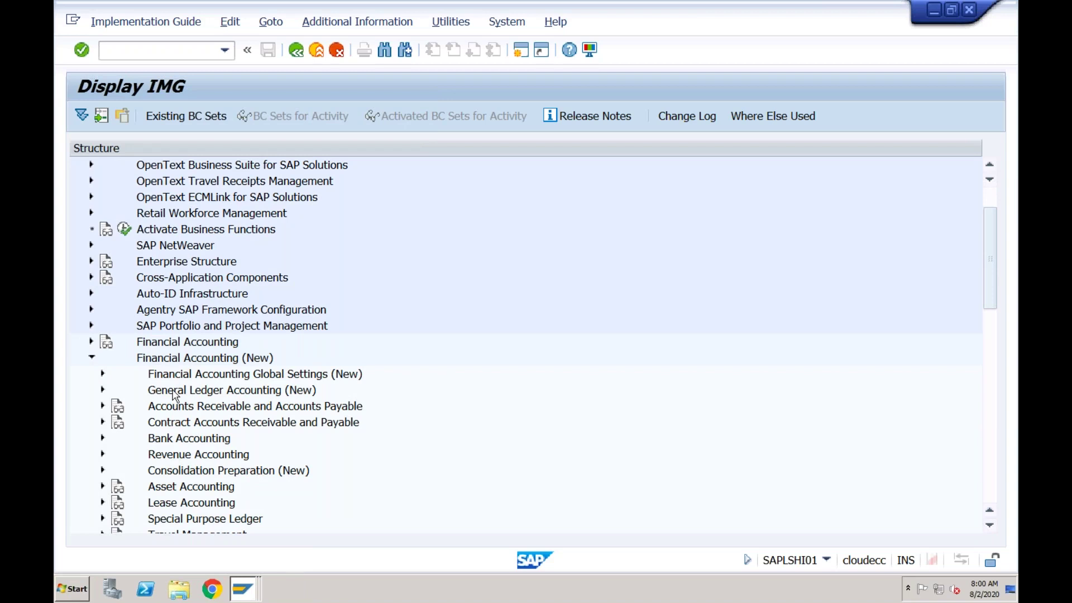
{"action": "left_click", "coordinate": [102, 374]}
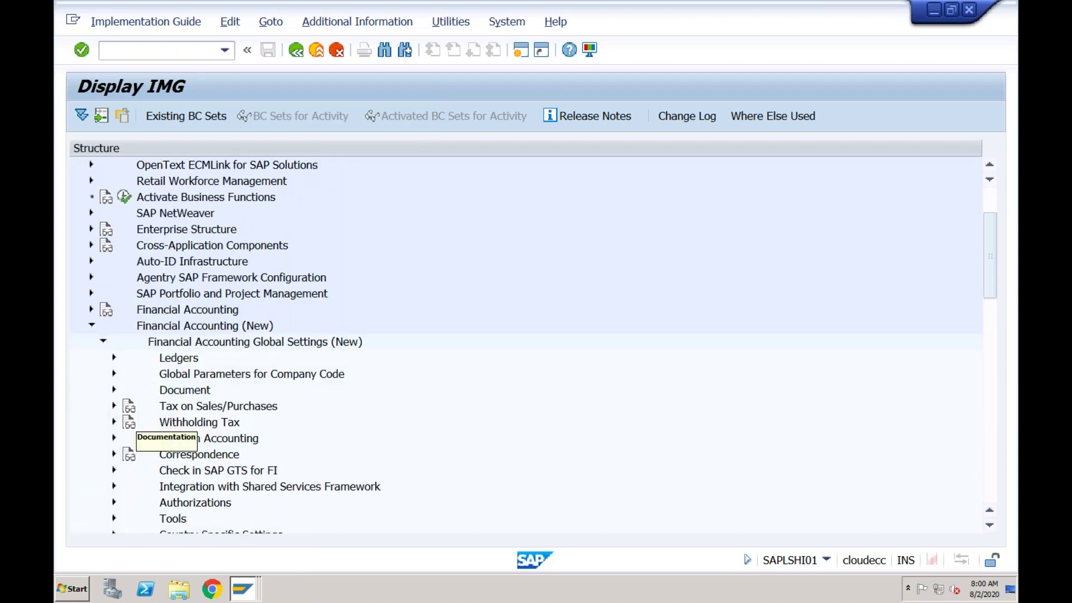
{"action": "left_click", "coordinate": [103, 343]}
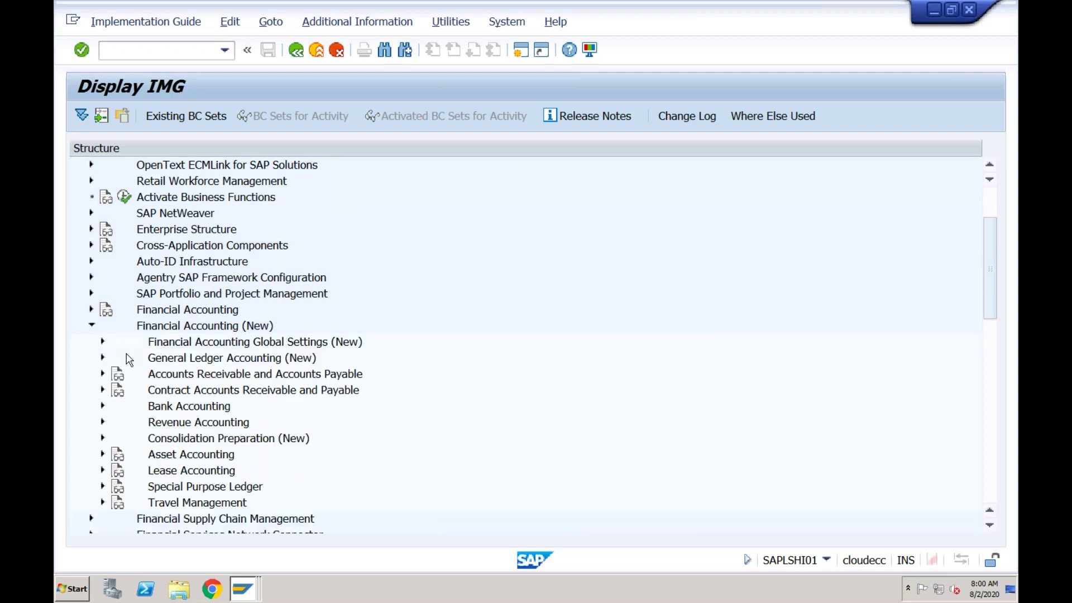
Expand General Ledger Accounting (New) down through Master Data and G/L Accounts to the Preparations activities.
{"action": "left_click", "coordinate": [103, 357]}
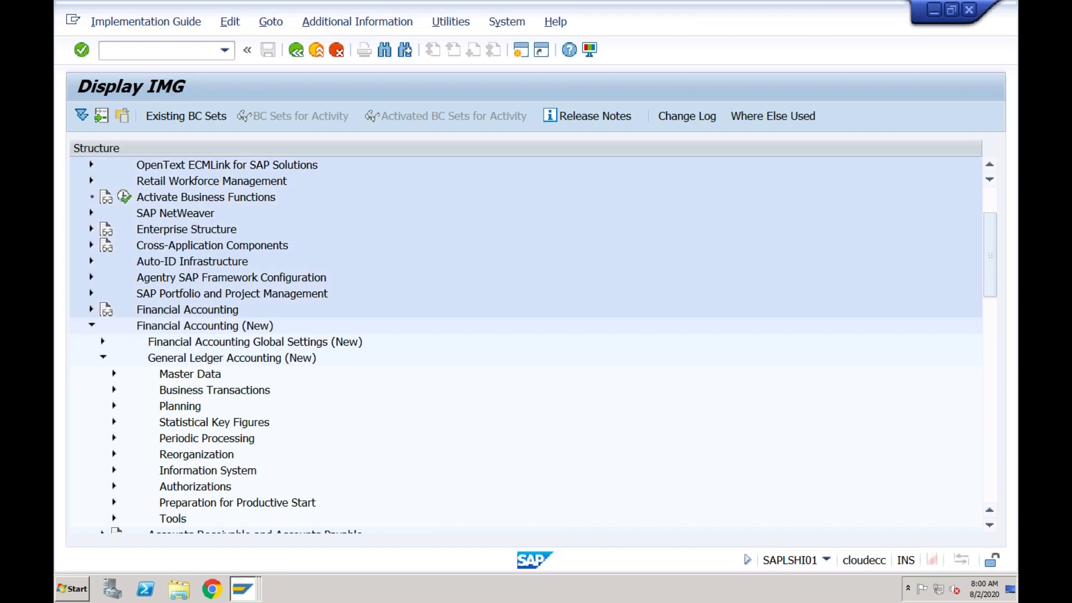
{"action": "left_click", "coordinate": [114, 374]}
{"action": "left_click", "coordinate": [125, 390]}
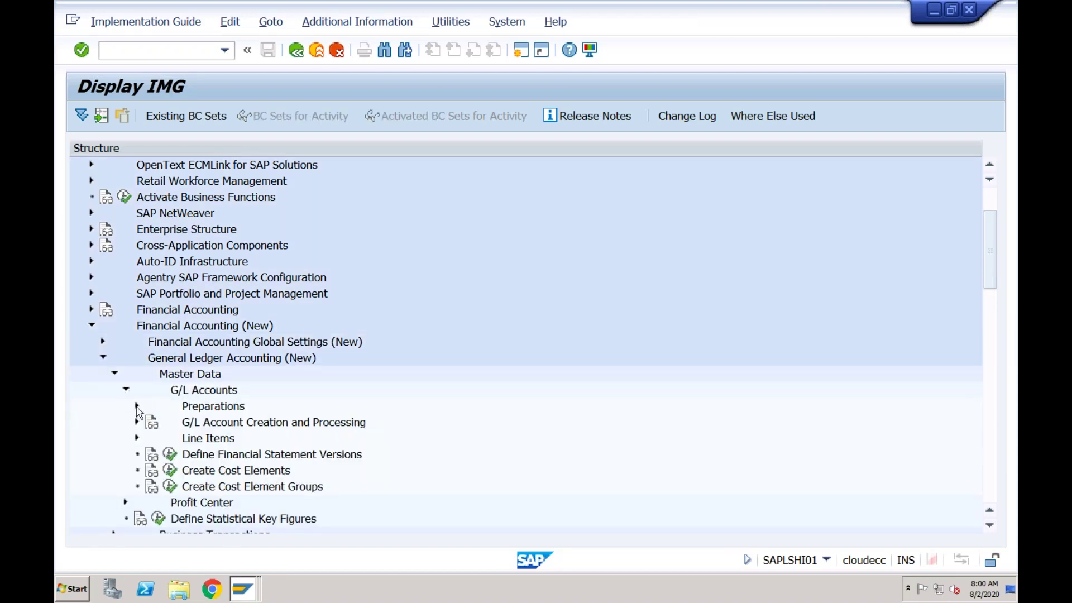
{"action": "left_click", "coordinate": [136, 406]}
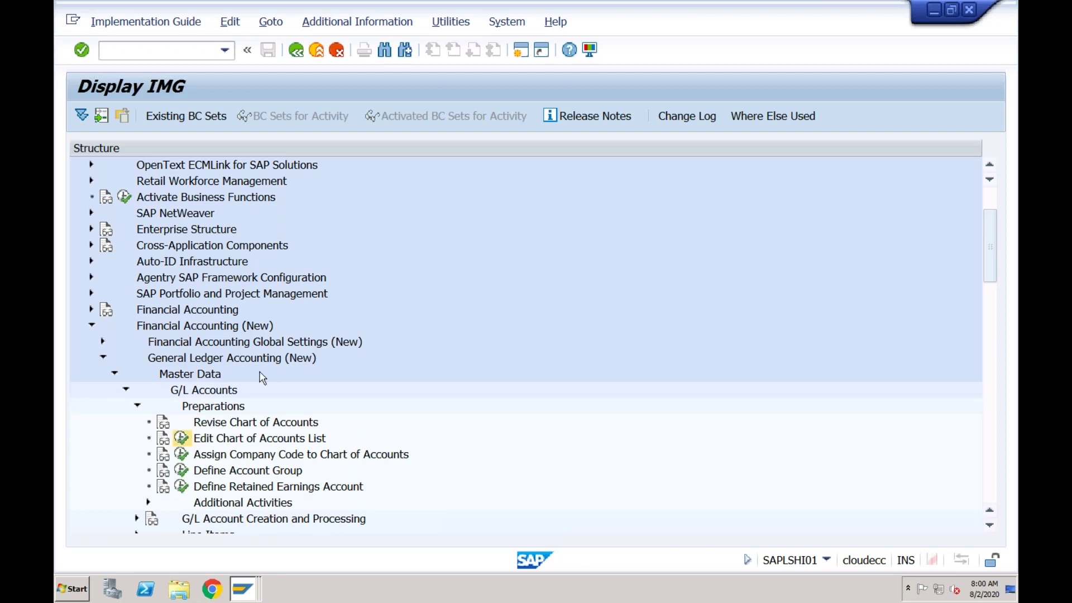
Run Edit Chart of Accounts List and look through the available maintenance languages for chart of accounts 0409, leaving English selected.
{"action": "left_click", "coordinate": [181, 438]}
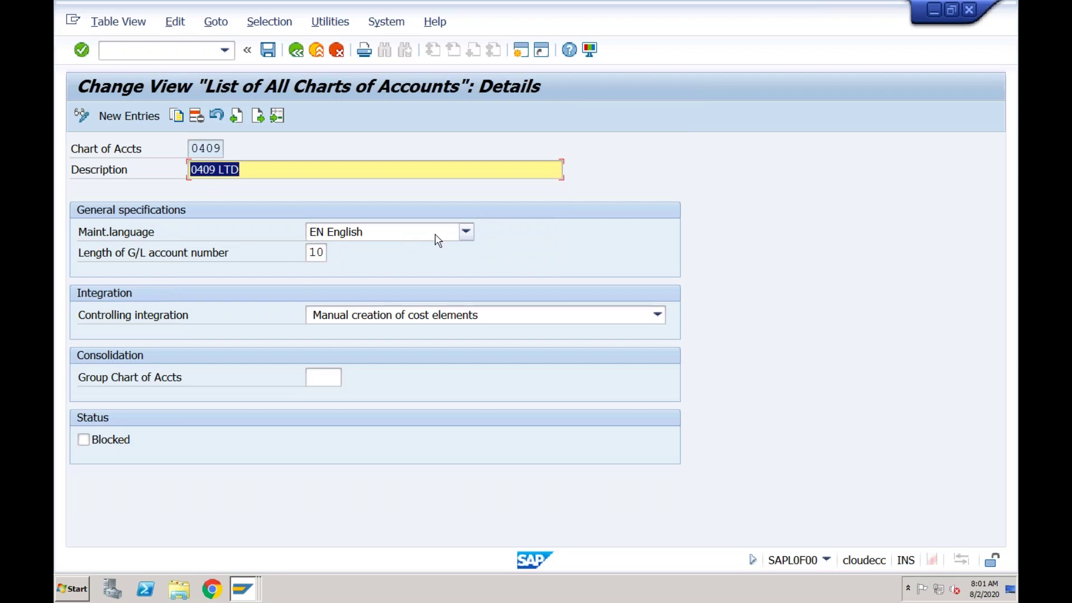
{"action": "left_click", "coordinate": [467, 233]}
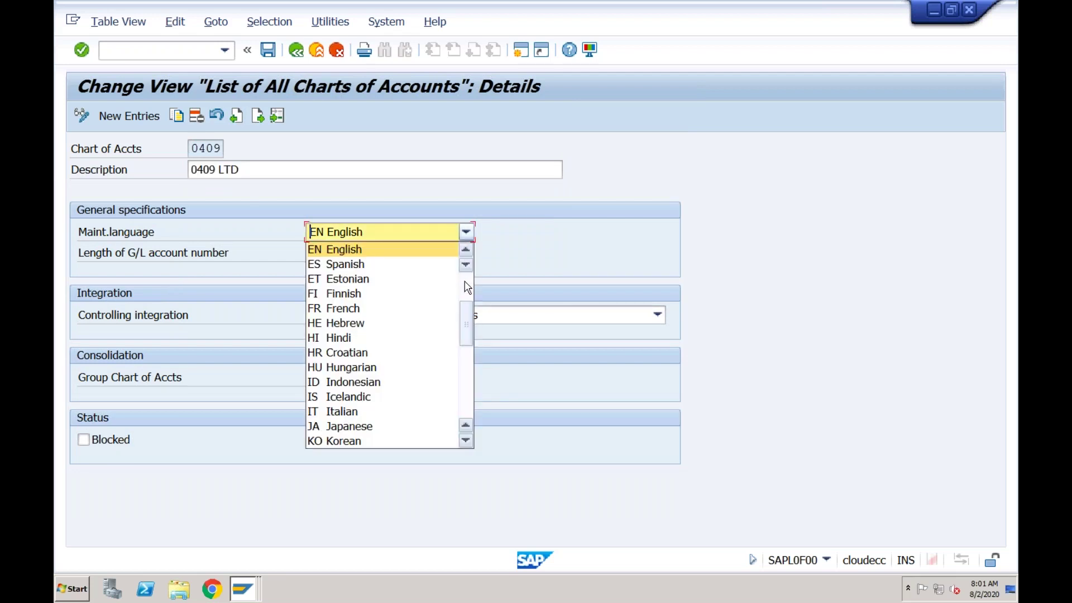
{"action": "scroll", "coordinate": [468, 288], "scroll_direction": "up", "scroll_amount": 3}
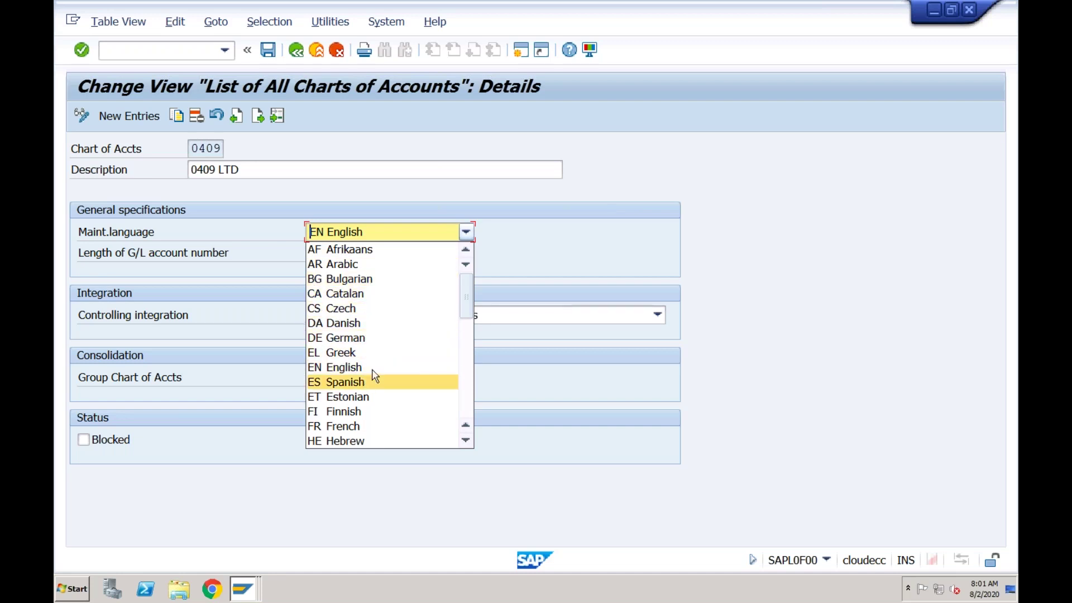
{"action": "left_click", "coordinate": [468, 342]}
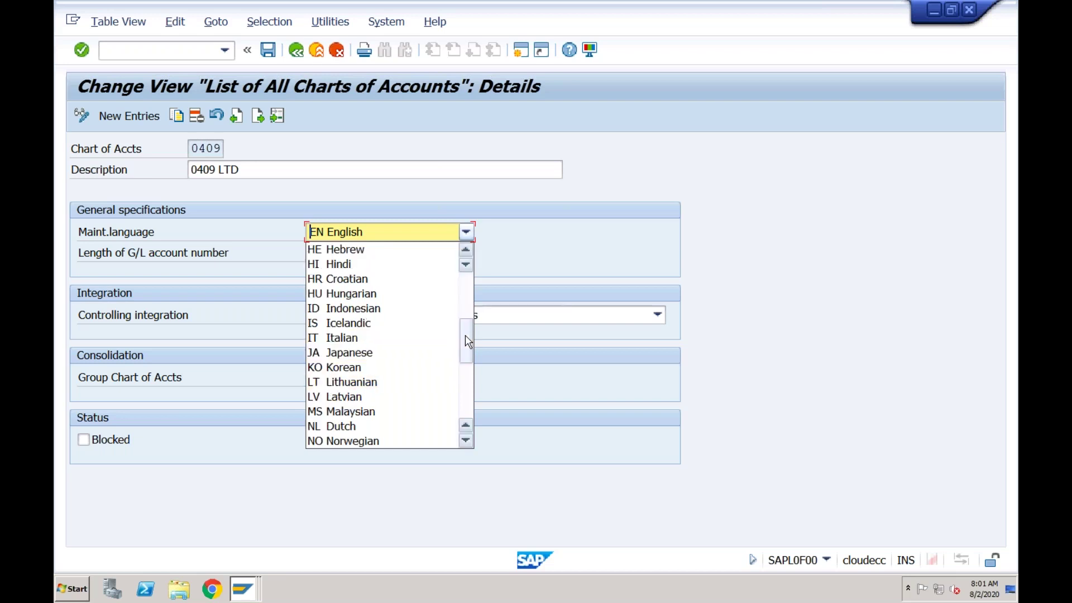
{"action": "left_click", "coordinate": [468, 383]}
{"action": "left_click", "coordinate": [466, 417]}
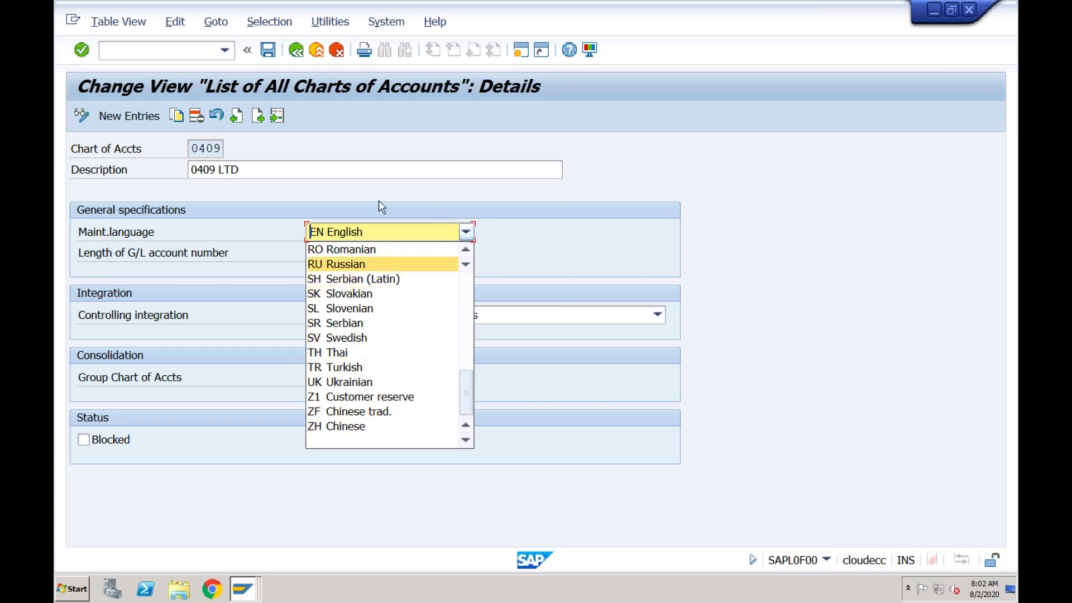
{"action": "left_click", "coordinate": [363, 193]}
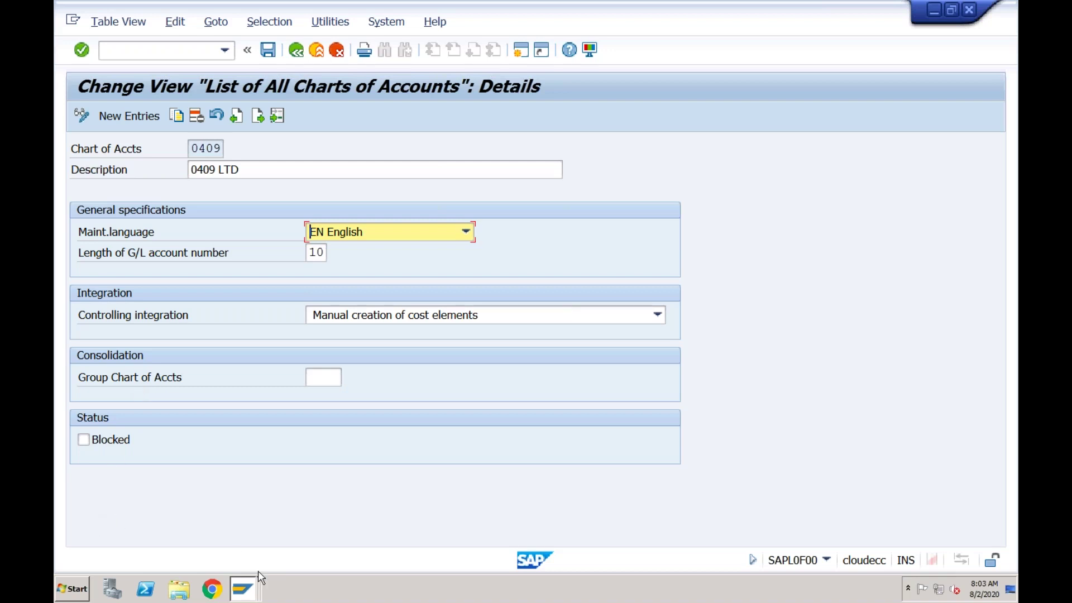
Return to the Display IMG screen and repeatedly open new GUI windows to test the maximum number of SAP sessions.
{"action": "left_click", "coordinate": [239, 592]}
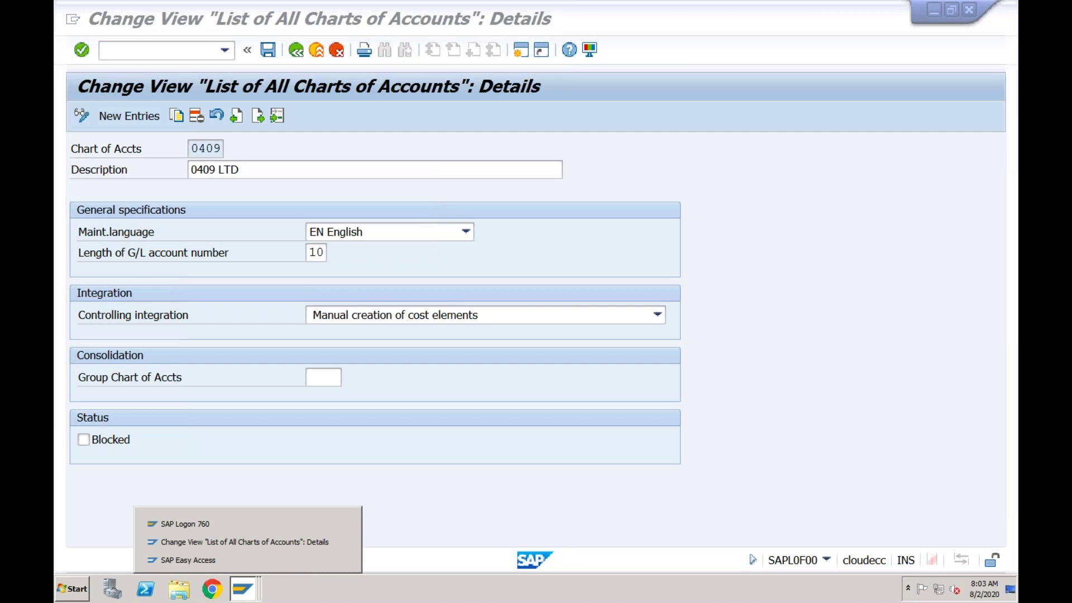
{"action": "key", "text": "super+Tab"}
{"action": "left_click", "coordinate": [245, 542]}
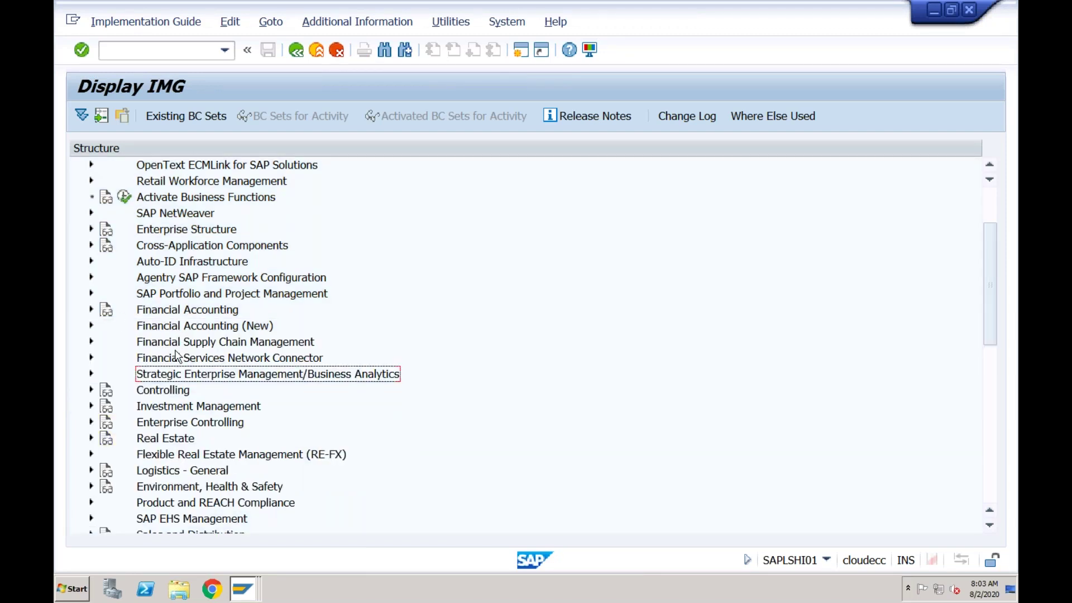
{"action": "left_click", "coordinate": [522, 52]}
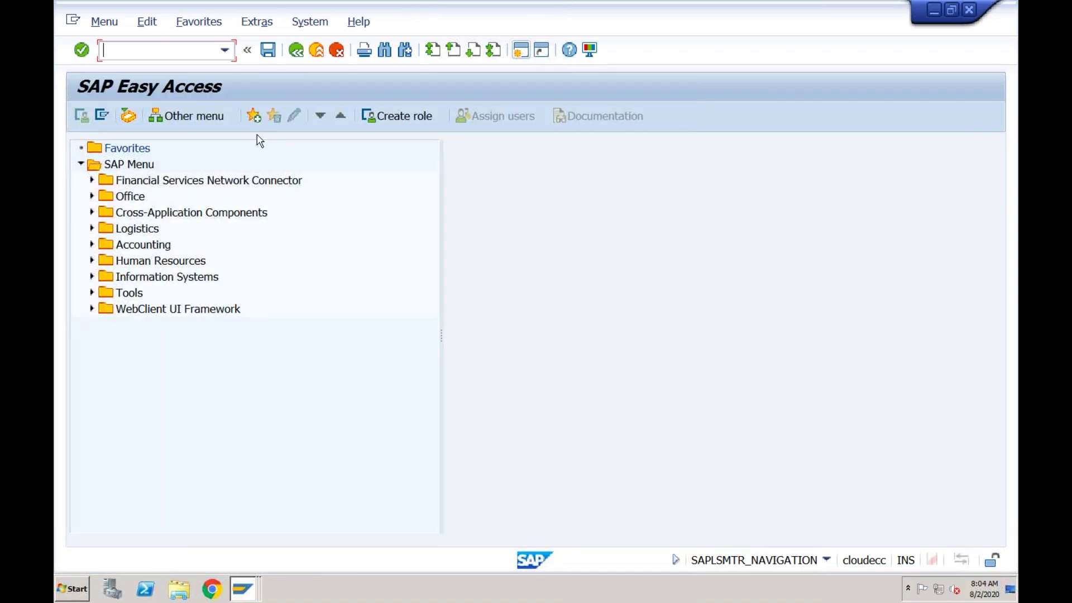
{"action": "left_click", "coordinate": [249, 588]}
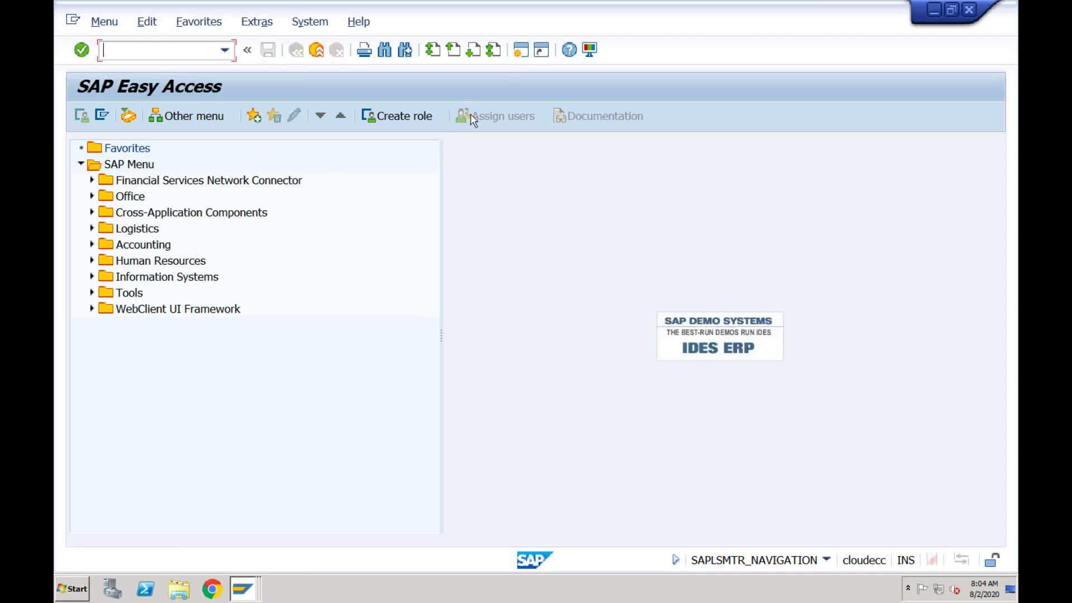
{"action": "left_click", "coordinate": [522, 56]}
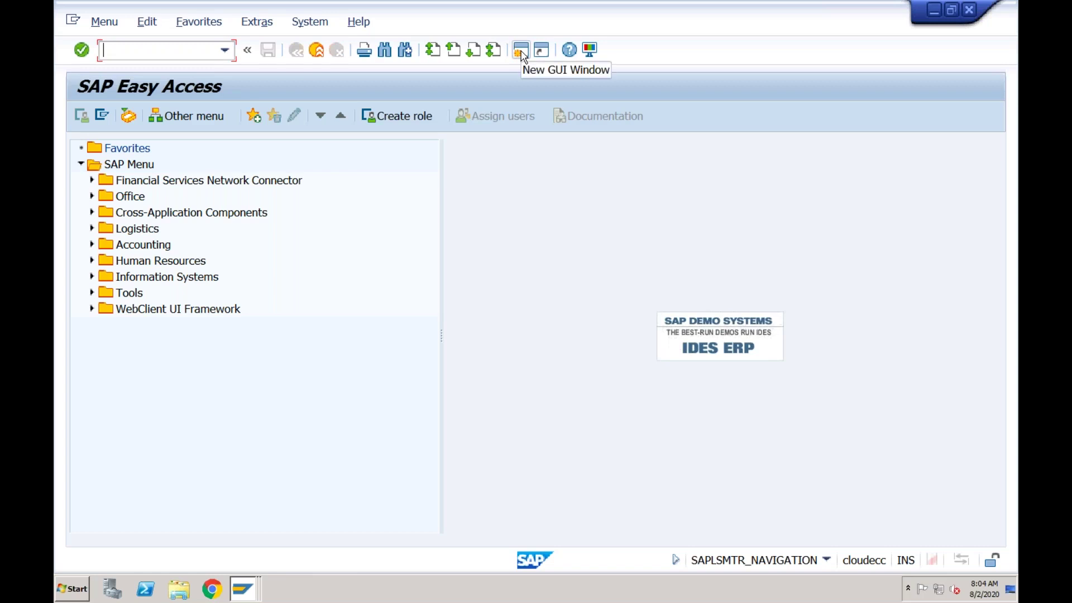
{"action": "left_click", "coordinate": [522, 51]}
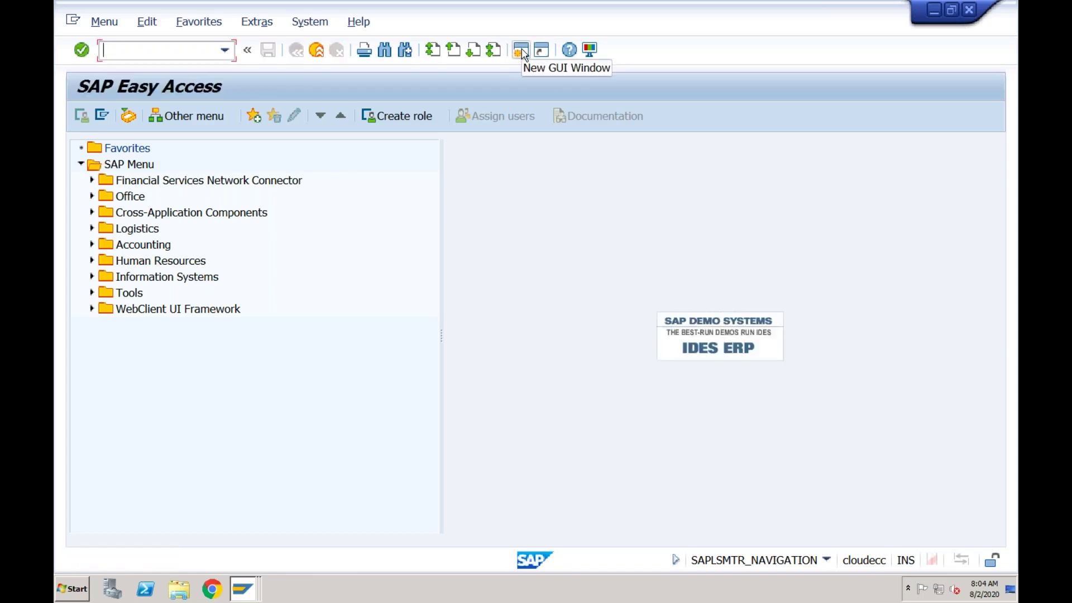
{"action": "left_click", "coordinate": [524, 52]}
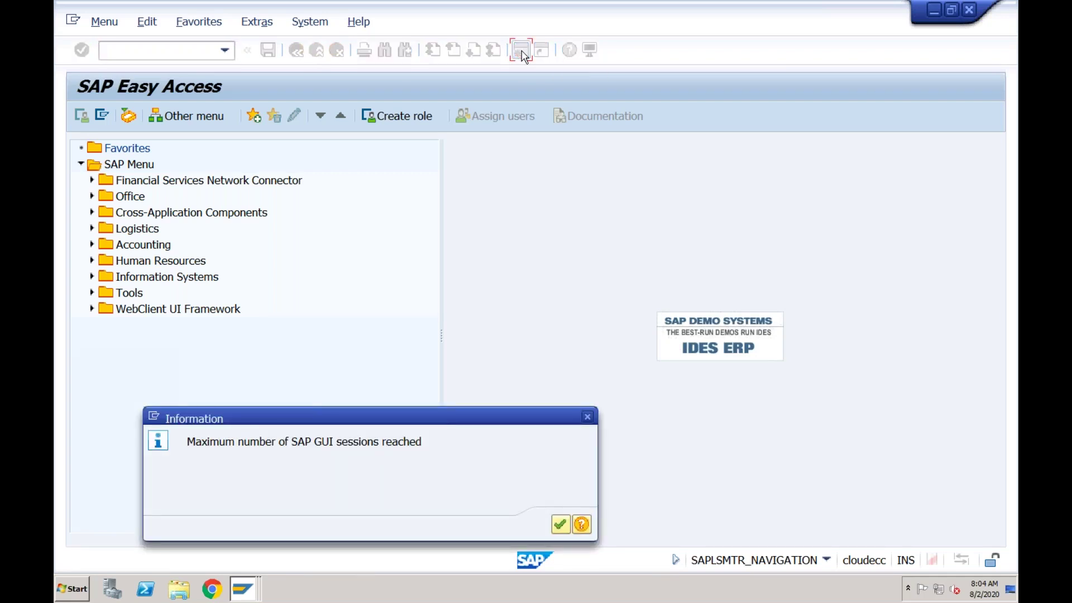
Move the Information message about SAP GUI sessions higher and highlight the word "sessions" in it.
{"action": "left_click_drag", "start_coordinate": [434, 415], "coordinate": [446, 270]}
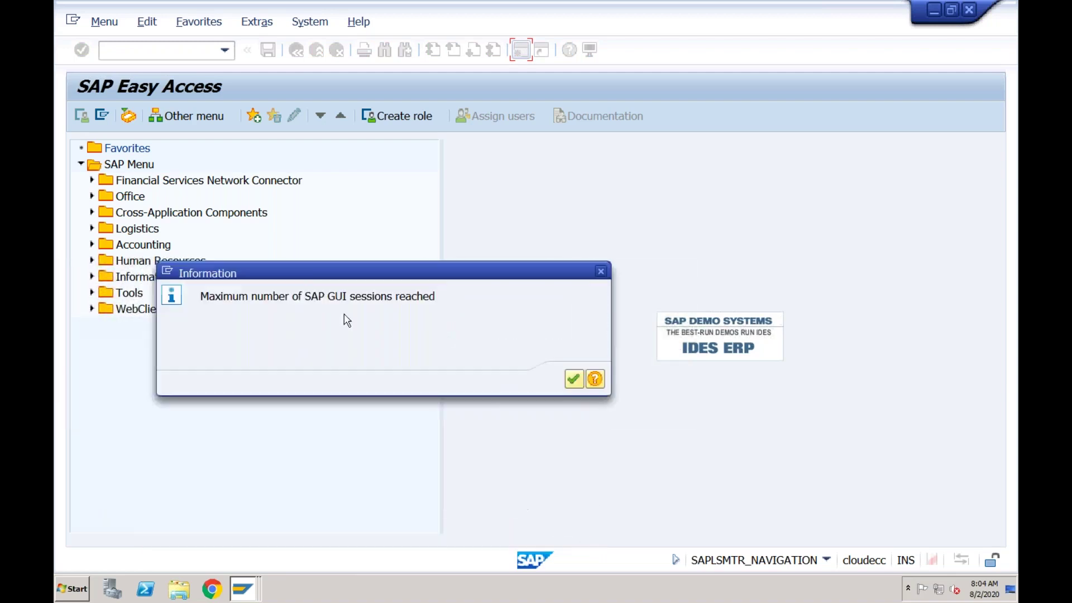
{"action": "left_click", "coordinate": [350, 297]}
{"action": "left_click_drag", "start_coordinate": [378, 297], "coordinate": [393, 297]}
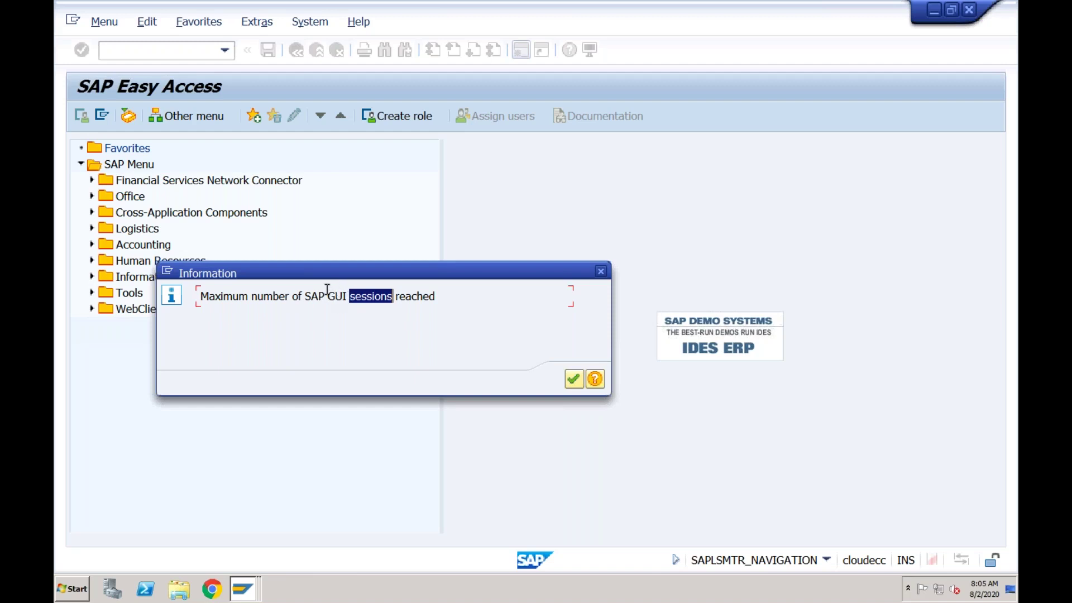
{"action": "left_click", "coordinate": [367, 299]}
{"action": "left_click_drag", "start_coordinate": [393, 296], "coordinate": [350, 298]}
Switch to Keynote and add the top-level bullet "Maximum number of SAP GUI sessions -6" below Language on the SAP Logon slide.
{"action": "key", "text": "super+Tab"}
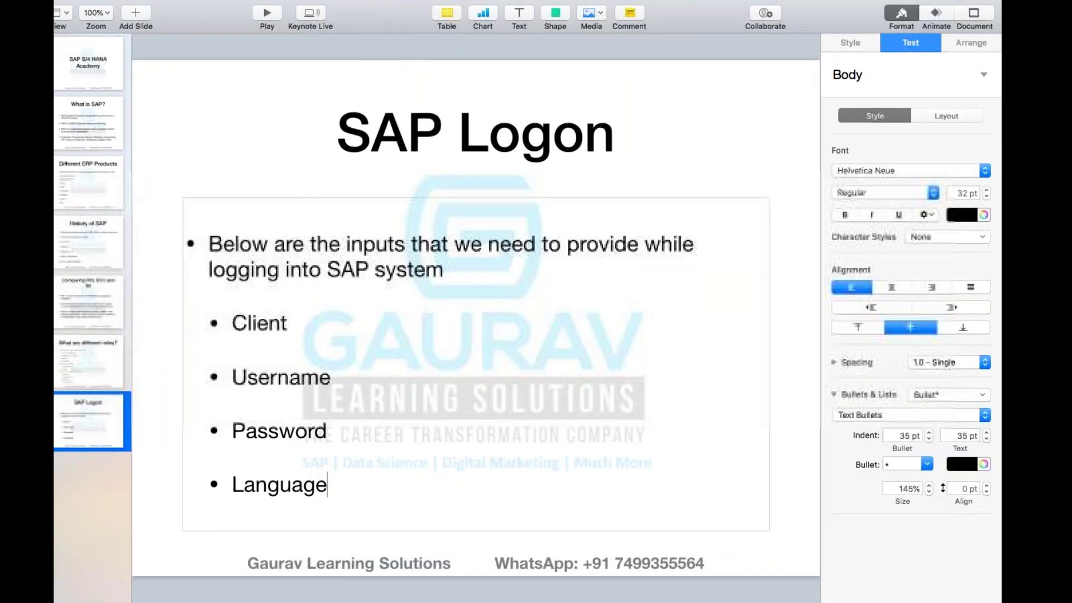
{"action": "key", "text": "Return"}
{"action": "key", "text": "shift+Tab"}
{"action": "type", "text": "Maximum"}
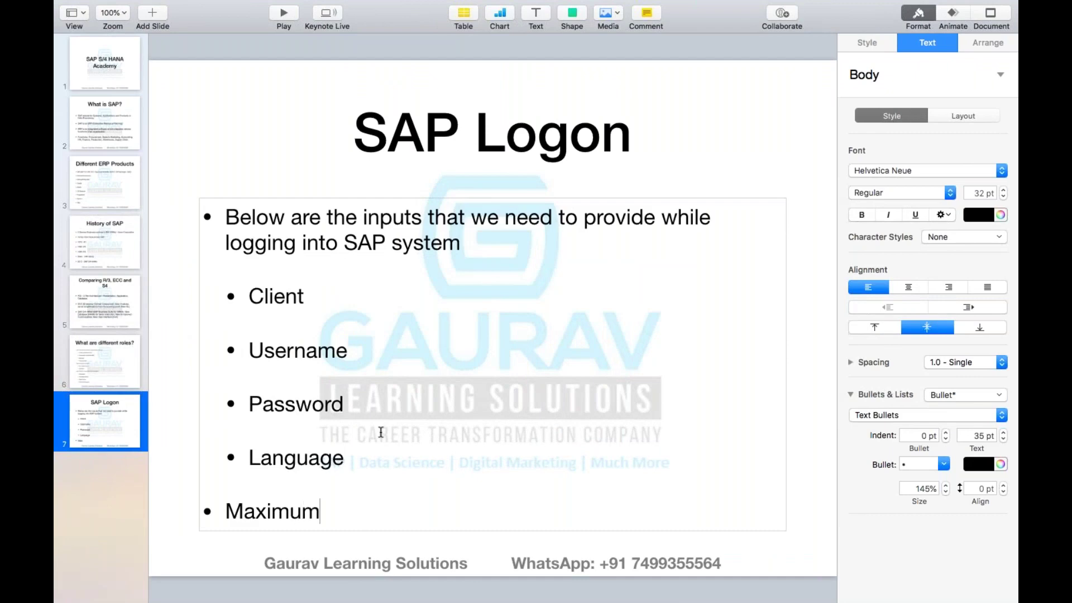
{"action": "type", "text": " number "}
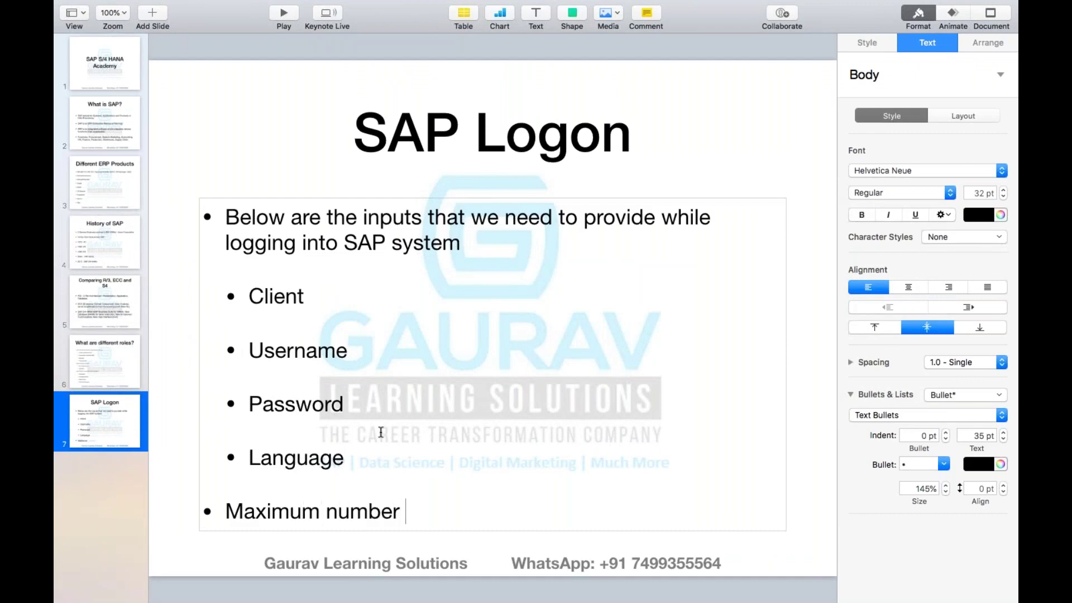
{"action": "type", "text": "of SAP "}
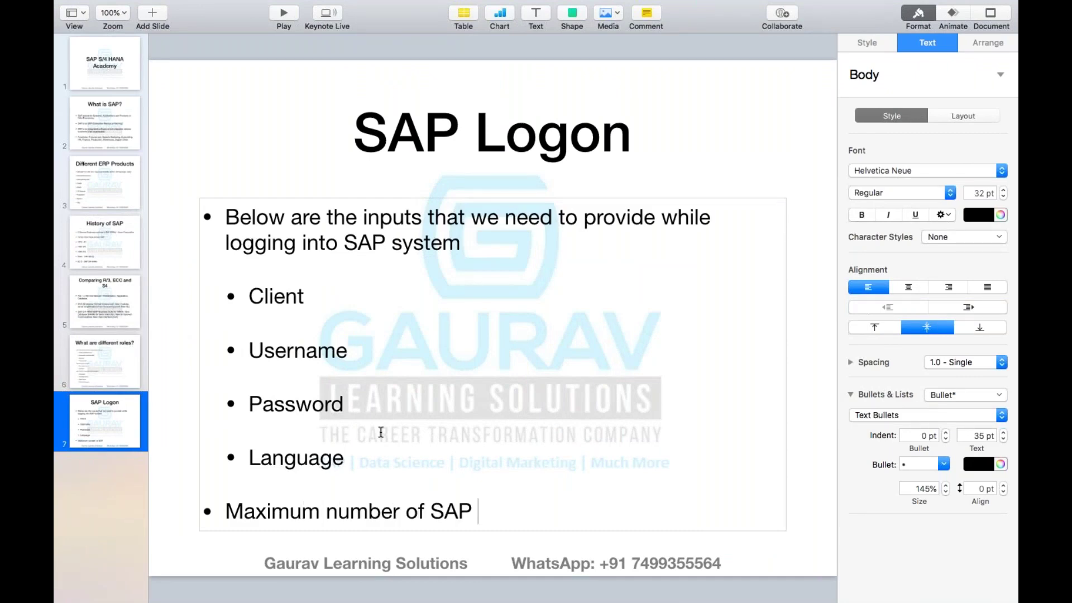
{"action": "type", "text": "GUI sess"}
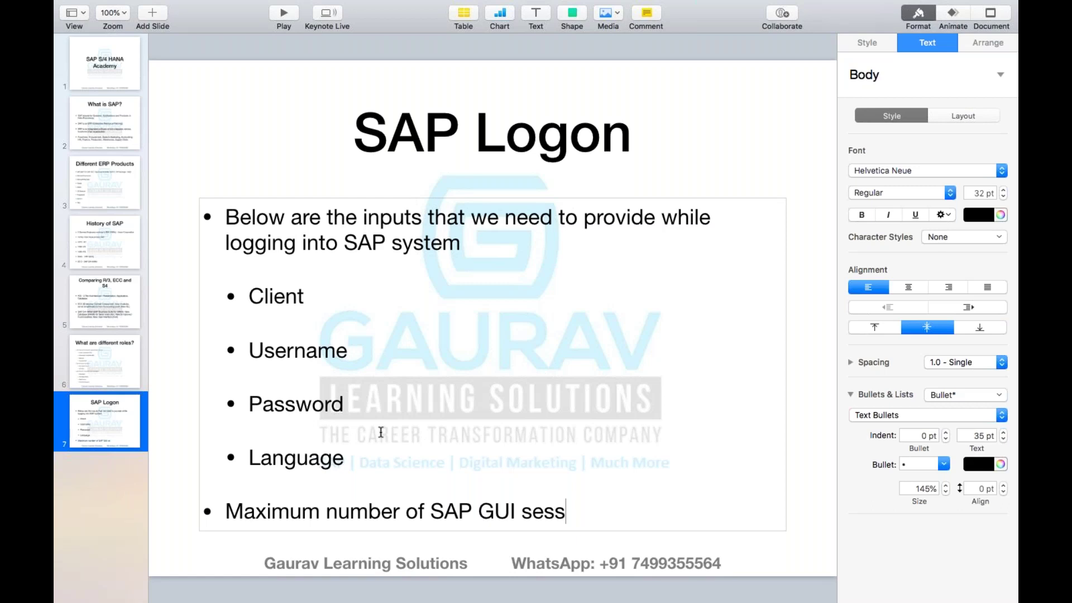
{"action": "type", "text": "ions -6"}
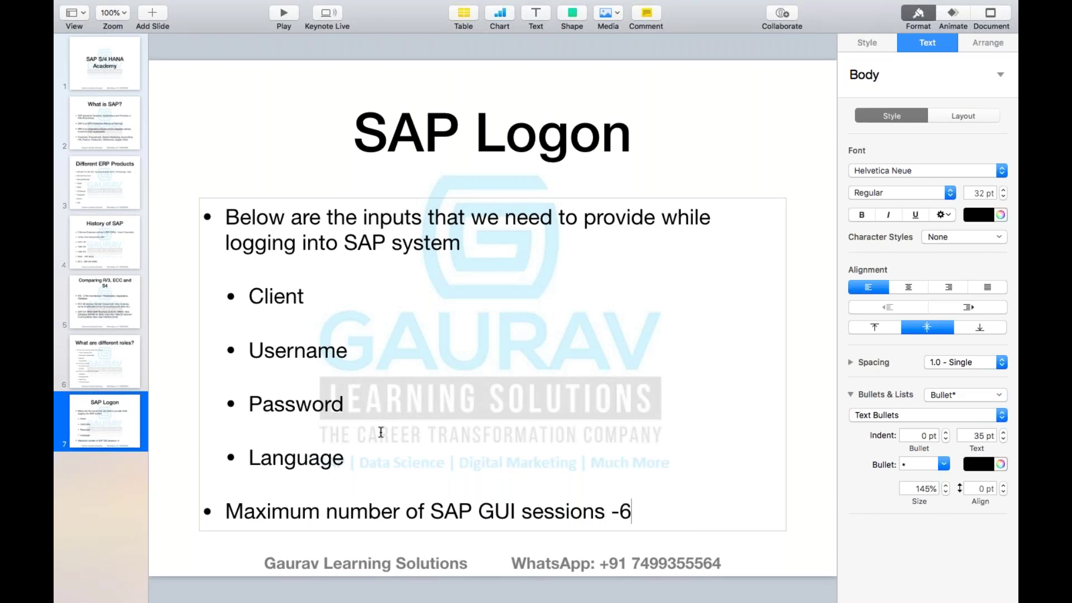
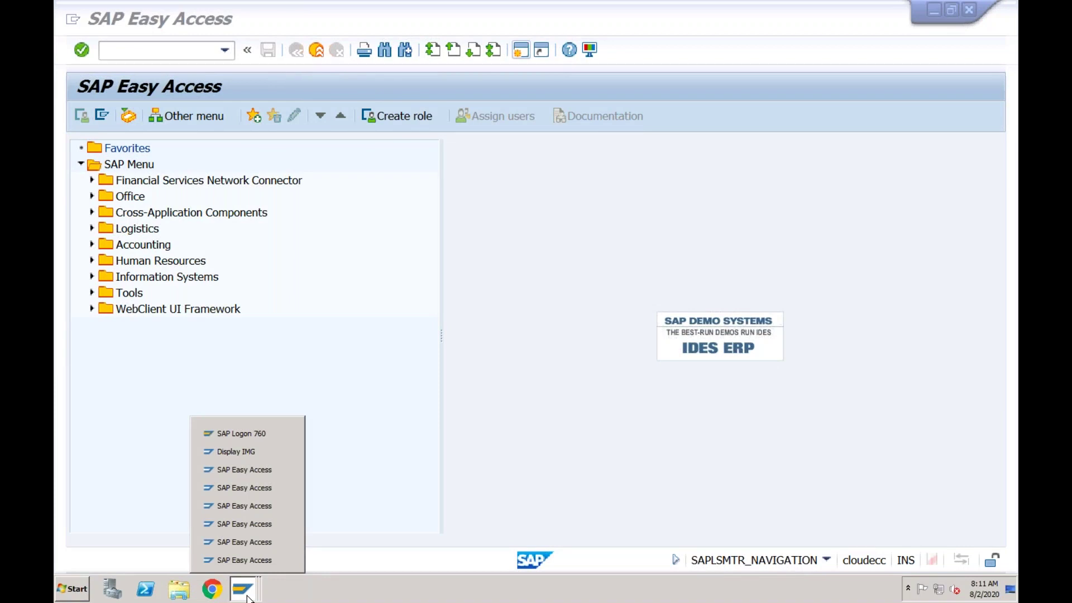
Switch to SAP, exit the German-language S/4HANA session and log off from the ECC system, accepting the loss of unsaved data.
{"action": "left_click", "coordinate": [248, 532]}
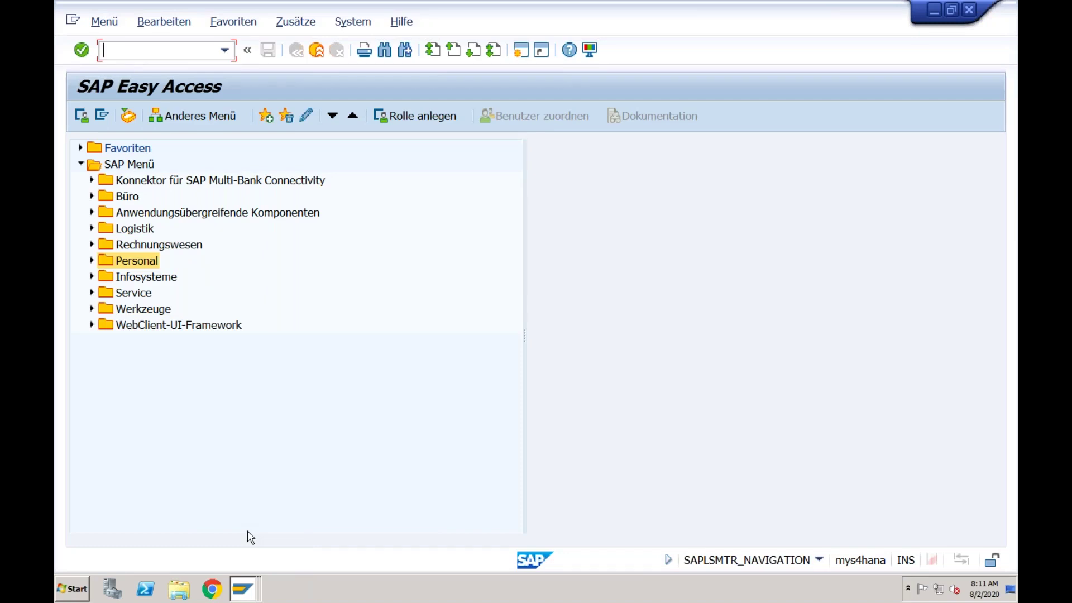
{"action": "left_click", "coordinate": [317, 50]}
{"action": "key", "text": "Return"}
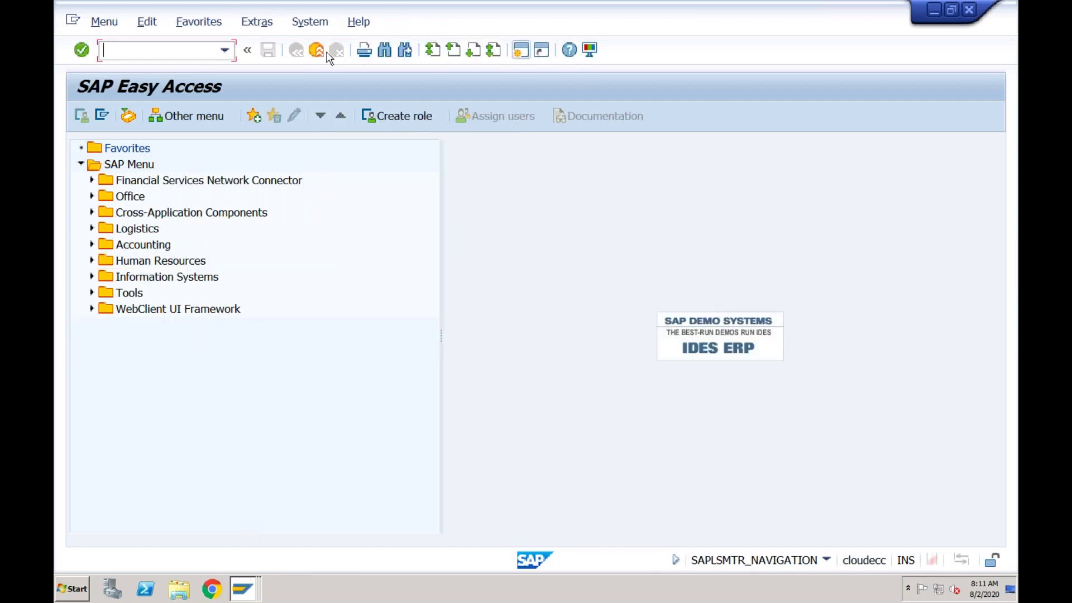
{"action": "left_click", "coordinate": [309, 21]}
{"action": "left_click", "coordinate": [319, 285]}
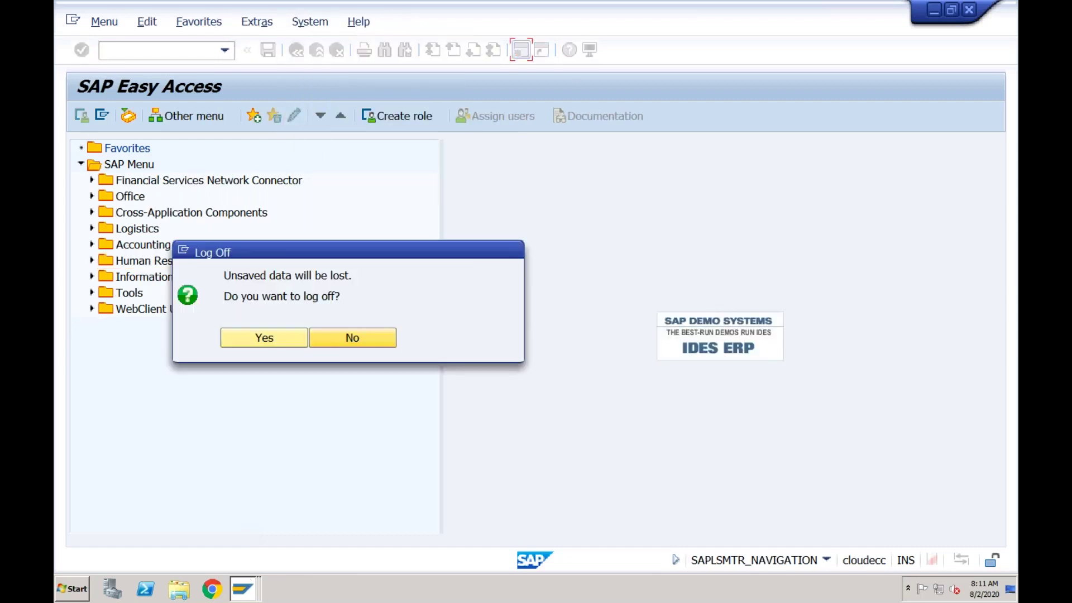
{"action": "left_click", "coordinate": [273, 338]}
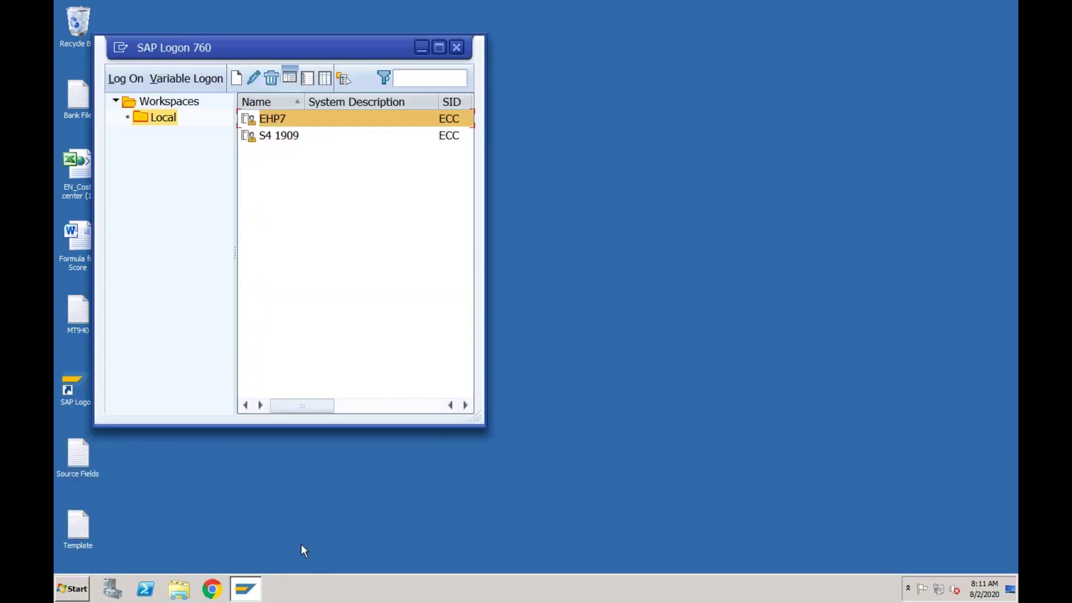
Close the unresponsive SAP Logon program and start SAP Logon again from the desktop.
{"action": "right_click", "coordinate": [322, 595]}
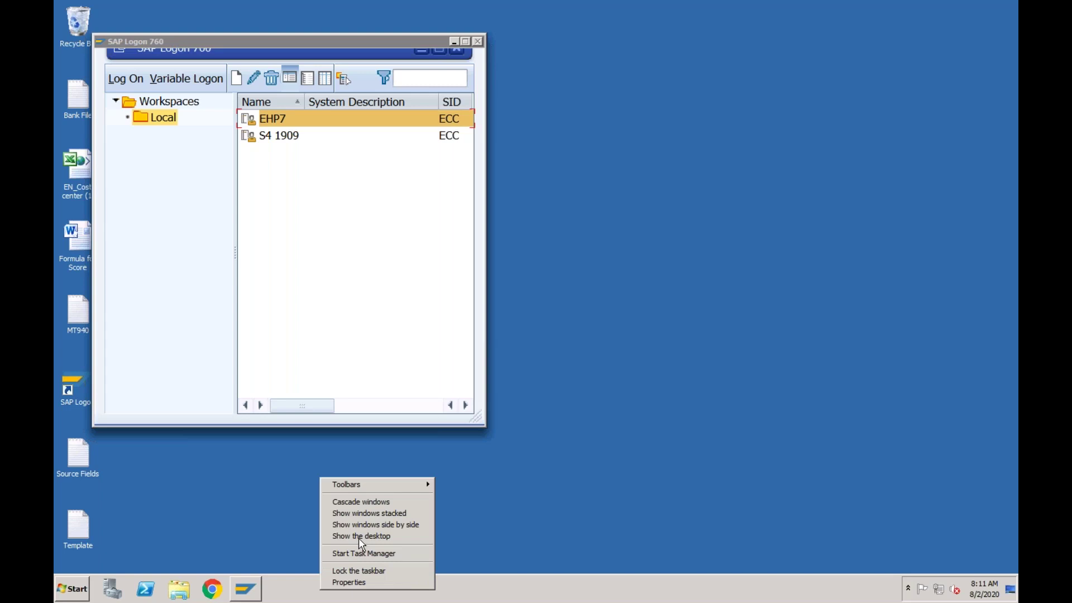
{"action": "left_click", "coordinate": [359, 539]}
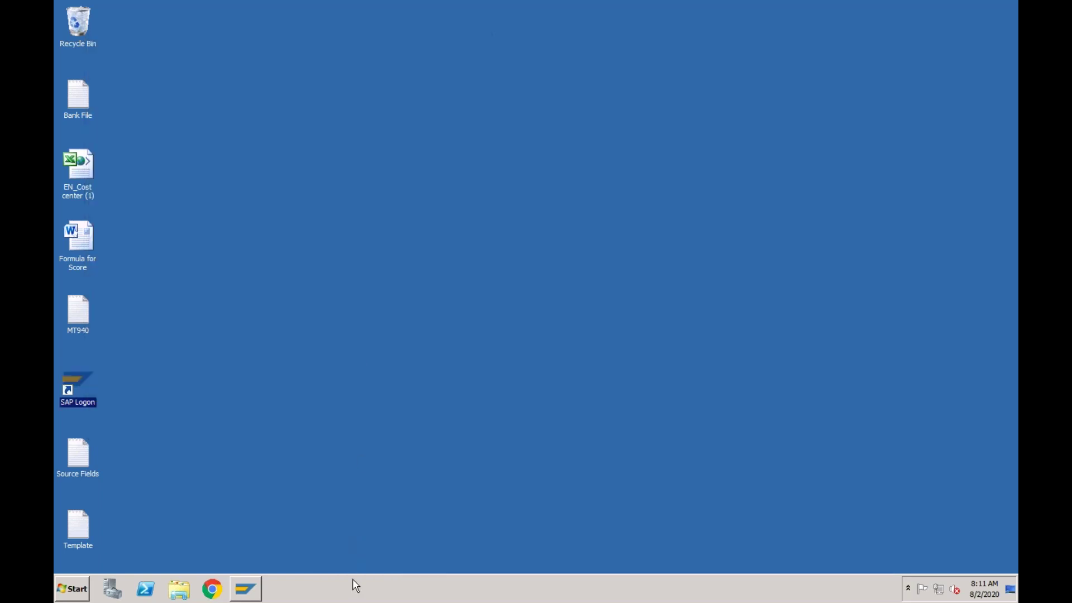
{"action": "left_click", "coordinate": [251, 591]}
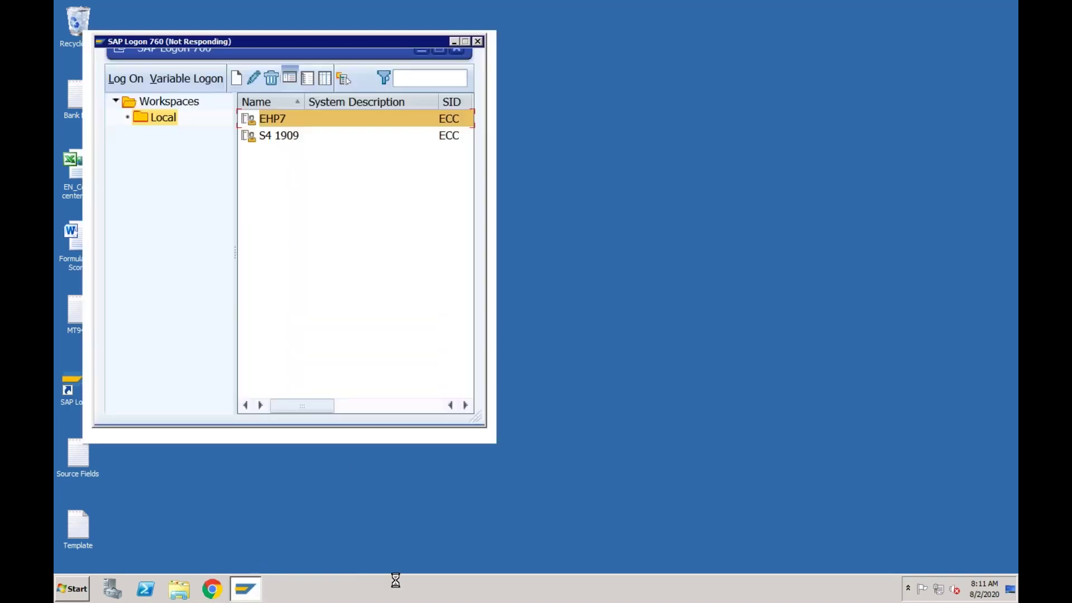
{"action": "left_click", "coordinate": [478, 43]}
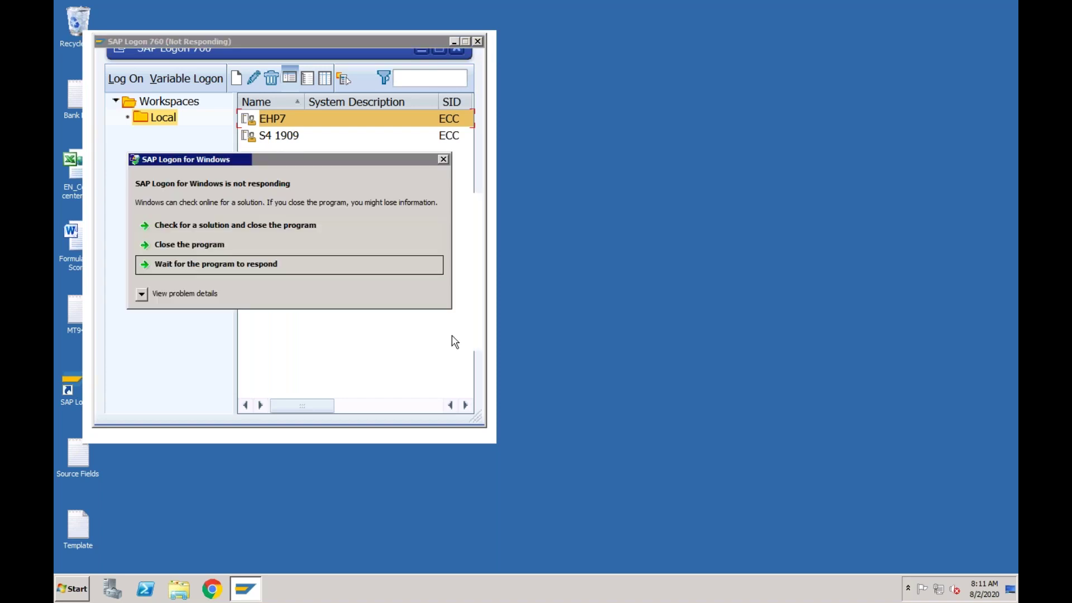
{"action": "left_click", "coordinate": [213, 244]}
{"action": "double_click", "coordinate": [74, 384]}
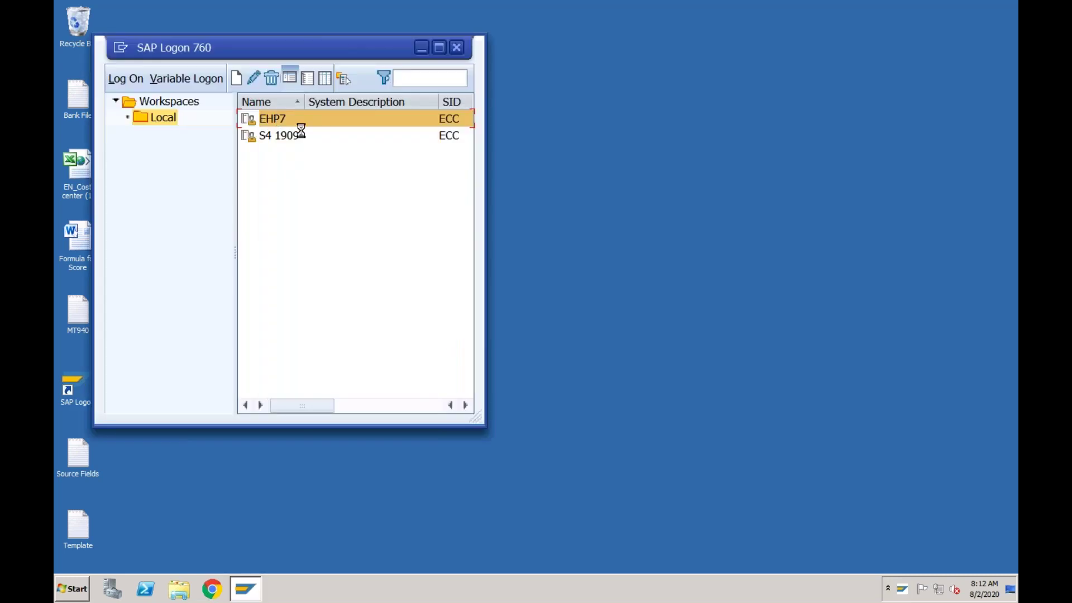
Log on to the EHP7 system in client 800 with language EN, entering the user name and the account password.
{"action": "type", "text": "vikram"}
{"action": "key", "text": "Tab"}
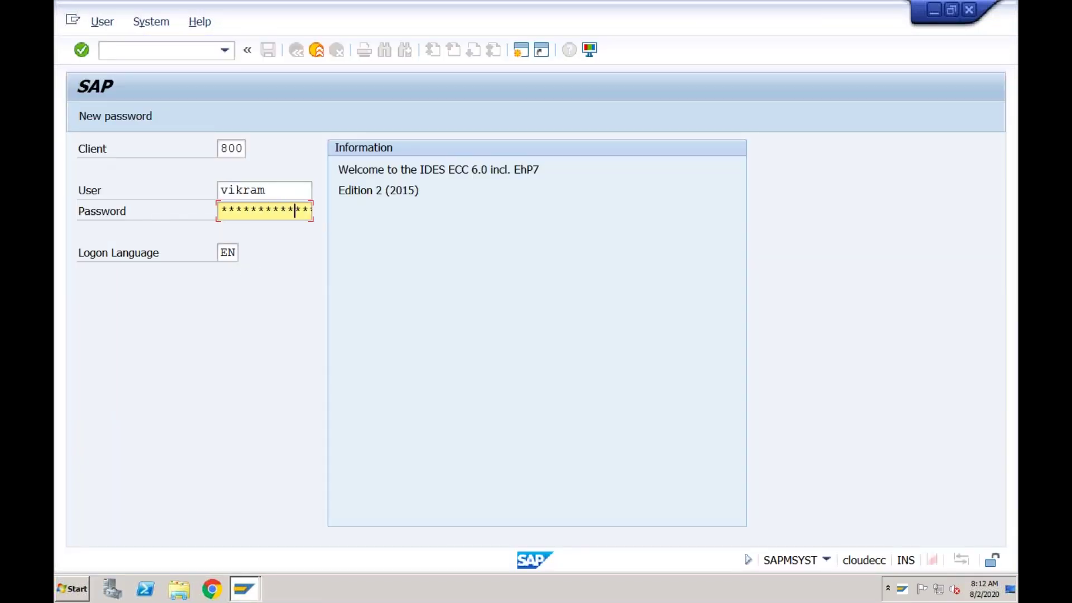
{"action": "key", "text": "Return"}
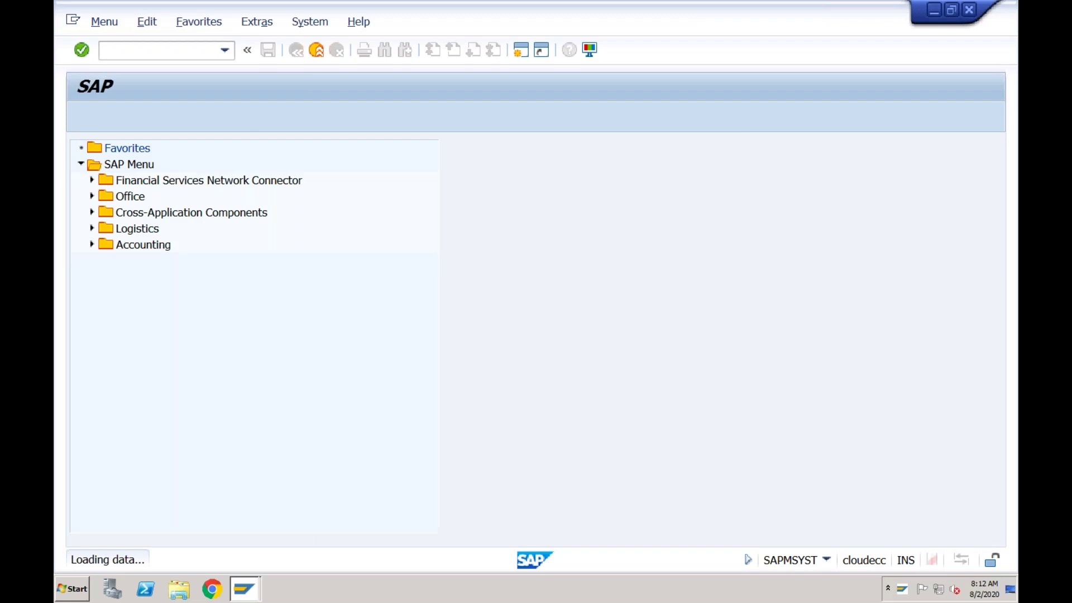
Return to SAP Logon and log on to the S4 1909 system in client 400 with language EN, entering the account password.
{"action": "left_click", "coordinate": [245, 587]}
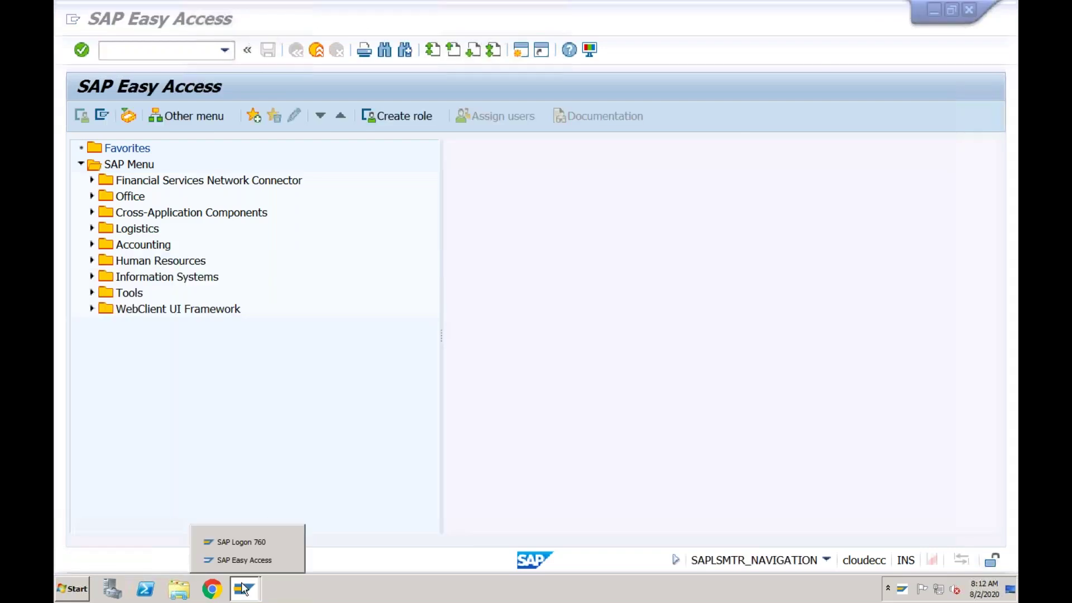
{"action": "left_click", "coordinate": [246, 542]}
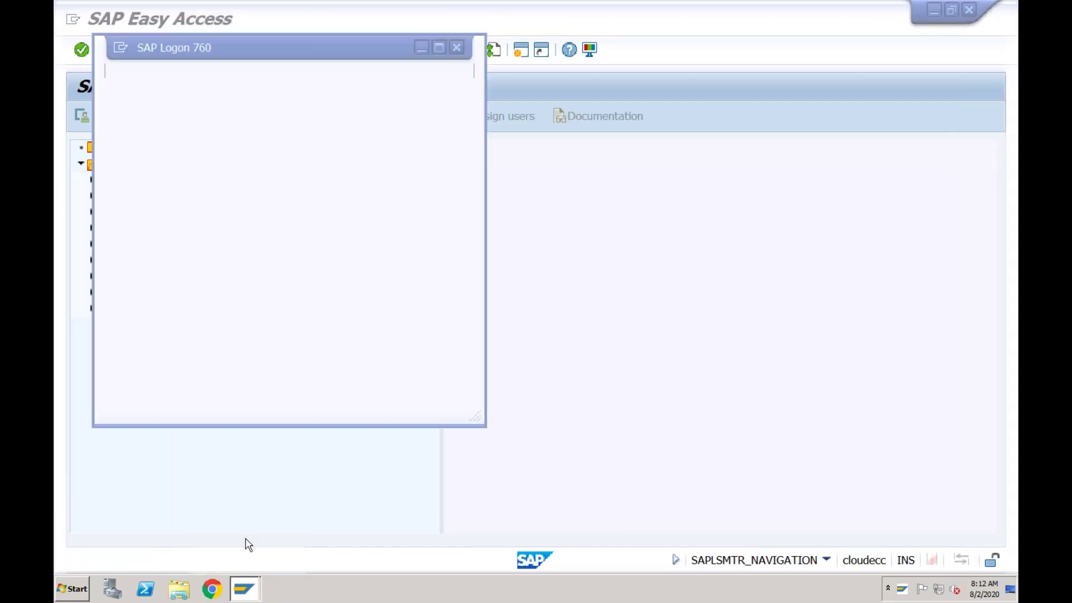
{"action": "left_click", "coordinate": [287, 137]}
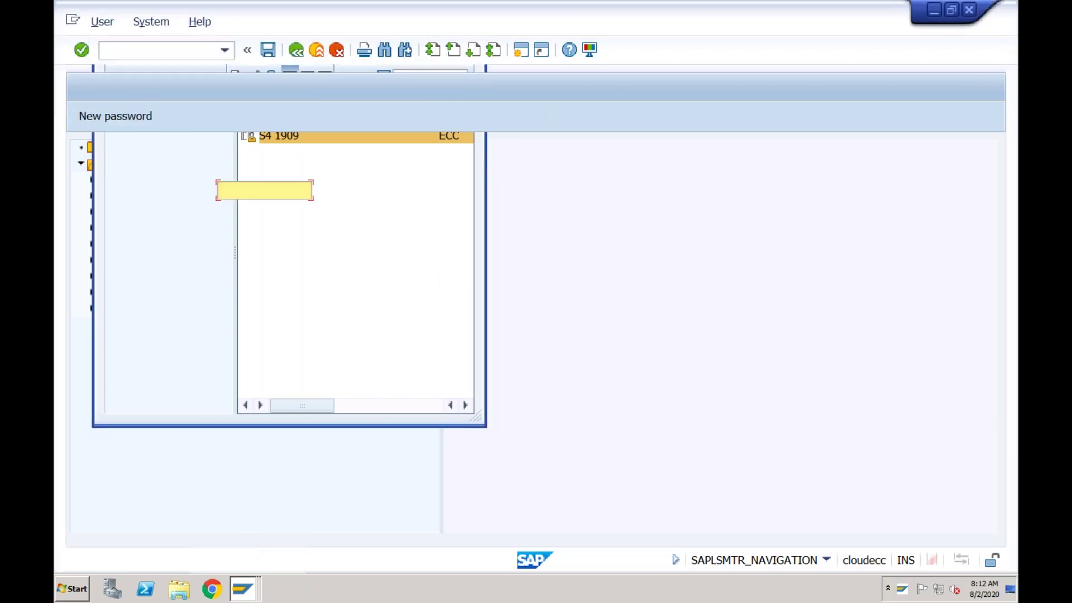
{"action": "double_click", "coordinate": [295, 208]}
{"action": "key", "text": "Return"}
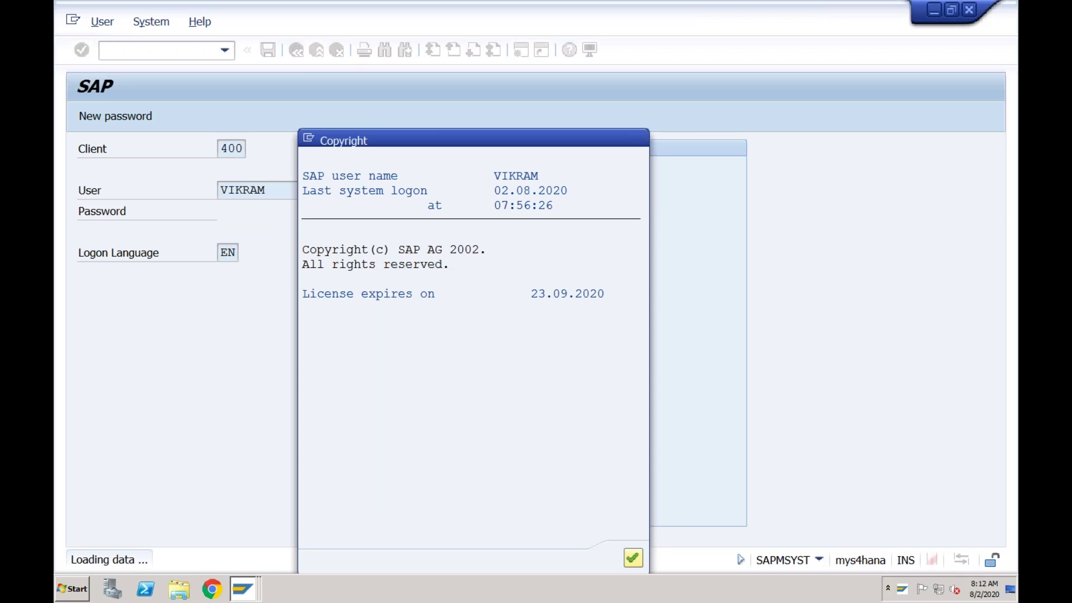
{"action": "key", "text": "Return"}
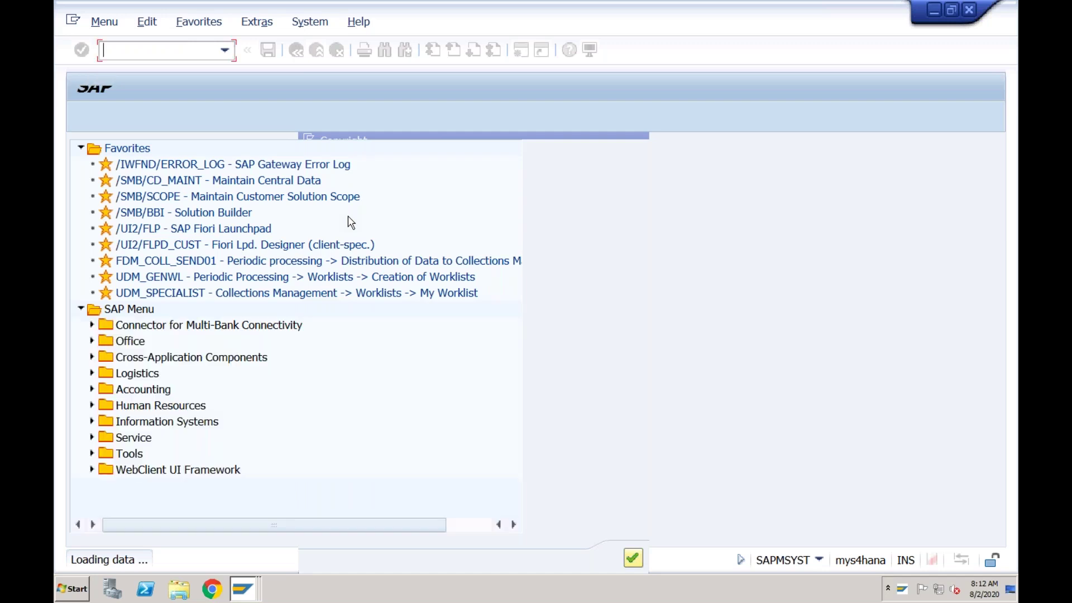
Open the SAP Reference IMG through transaction spro and select the Conversion of Accounting to SAP S/4HANA and SAP S/4HANA for Group Reporting nodes.
{"action": "left_click", "coordinate": [92, 229]}
{"action": "left_click", "coordinate": [92, 230]}
{"action": "type", "text": "spro"}
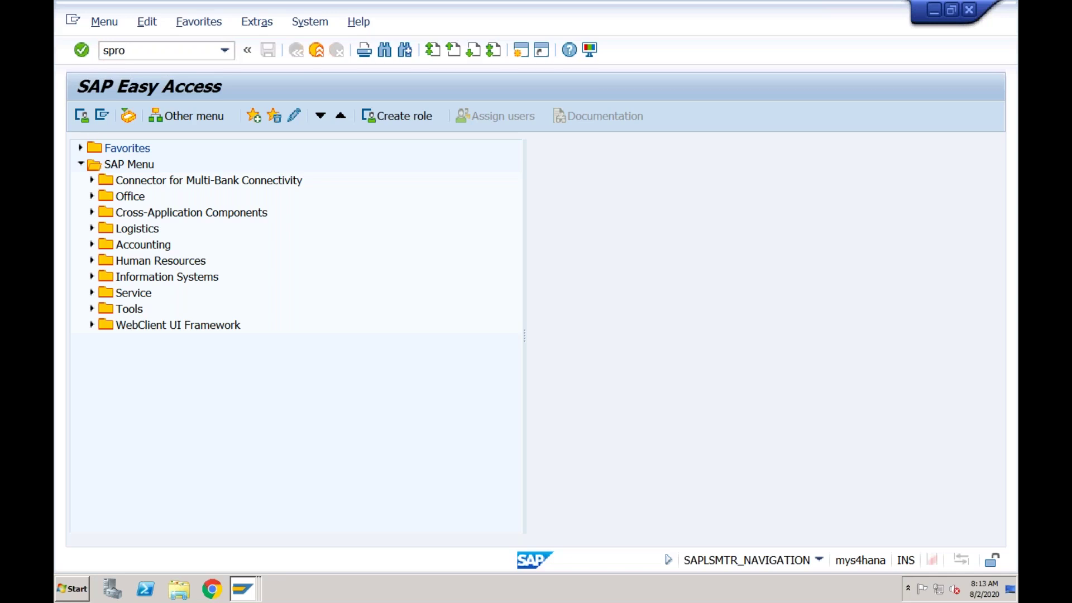
{"action": "key", "text": "Return"}
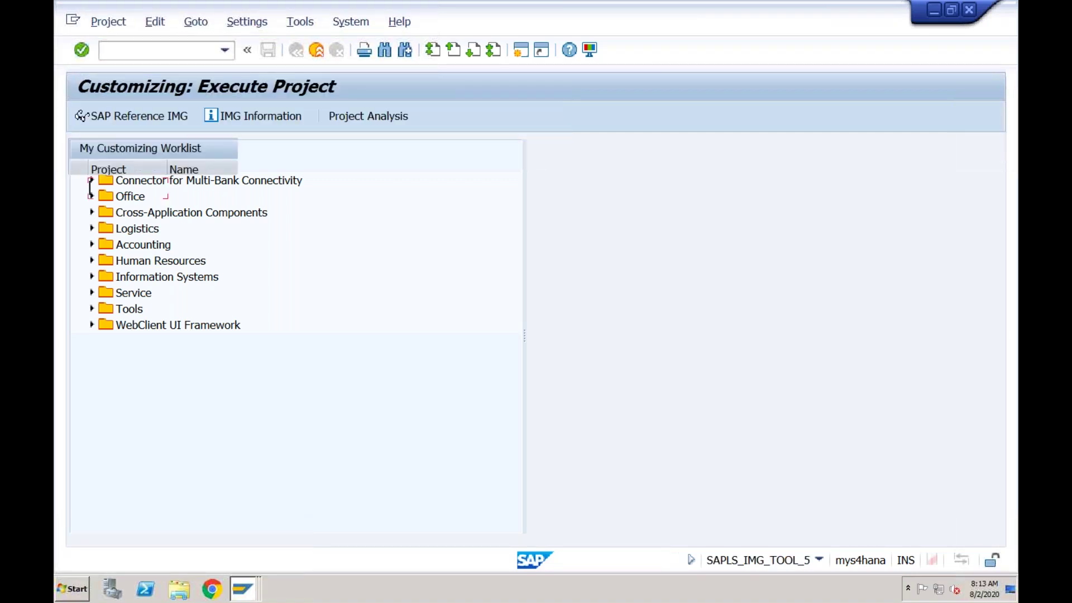
{"action": "left_click", "coordinate": [145, 119]}
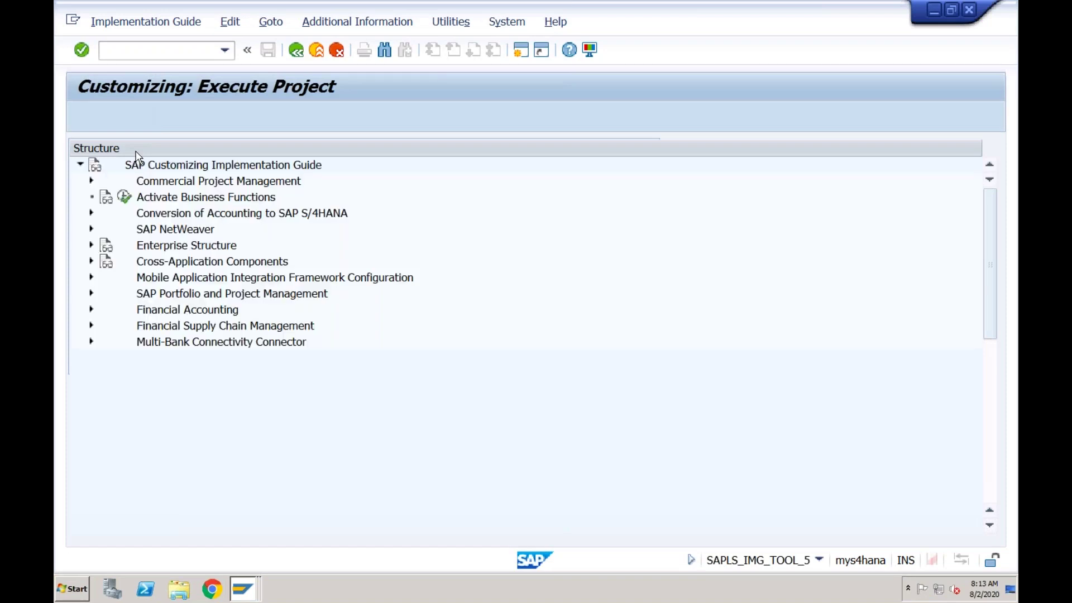
{"action": "left_click", "coordinate": [154, 215]}
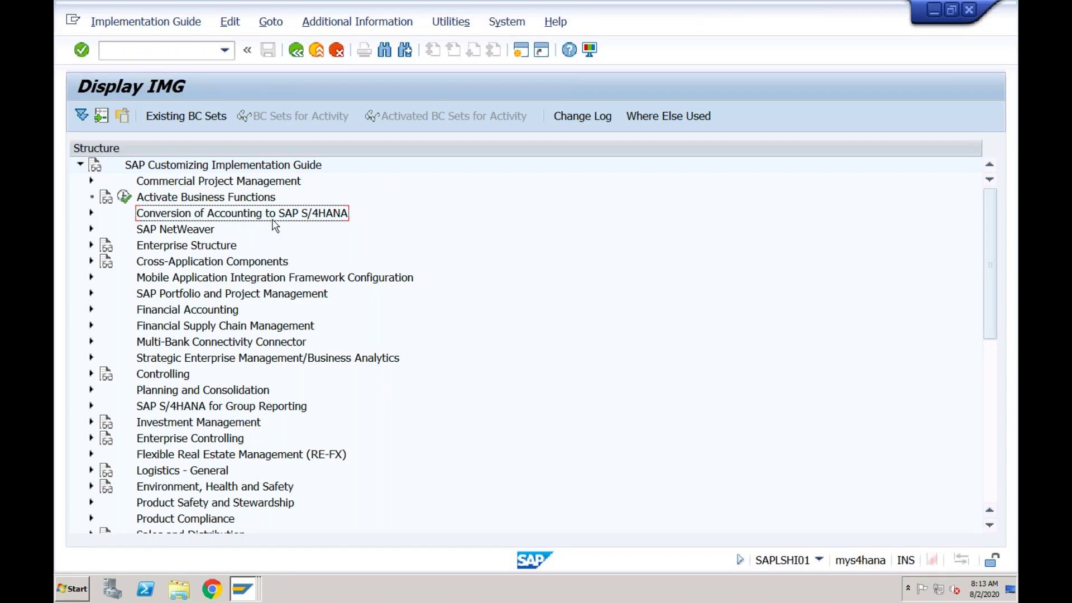
{"action": "left_click", "coordinate": [192, 408]}
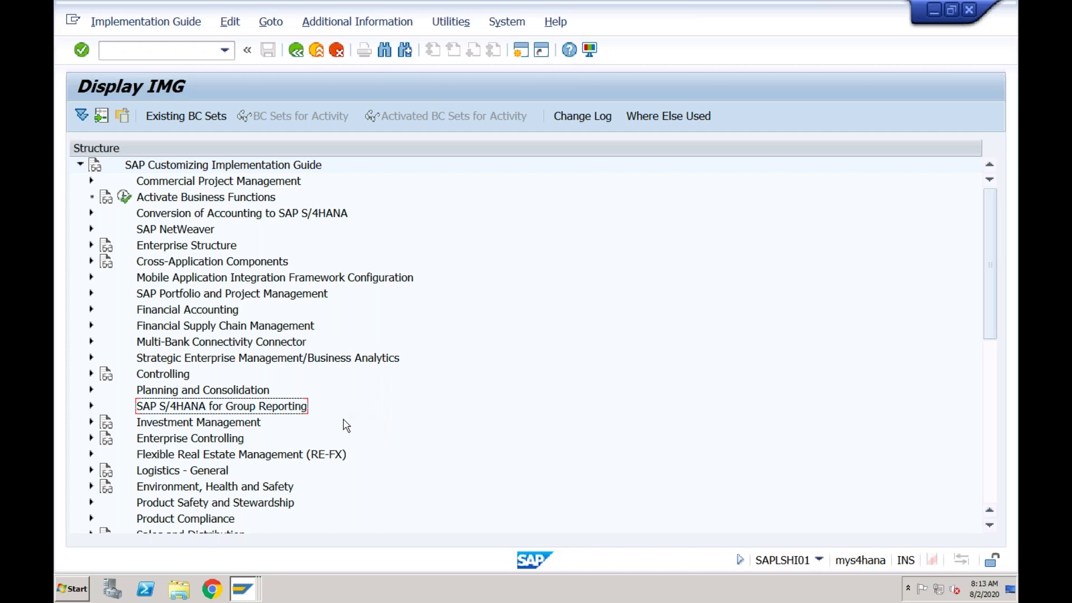
Switch to Keynote and enter "New & Advanced Functional Benefits" as the first bullet of the Difference between SAP ECC & SAP S/4 HANA slide.
{"action": "key", "text": "super+Tab"}
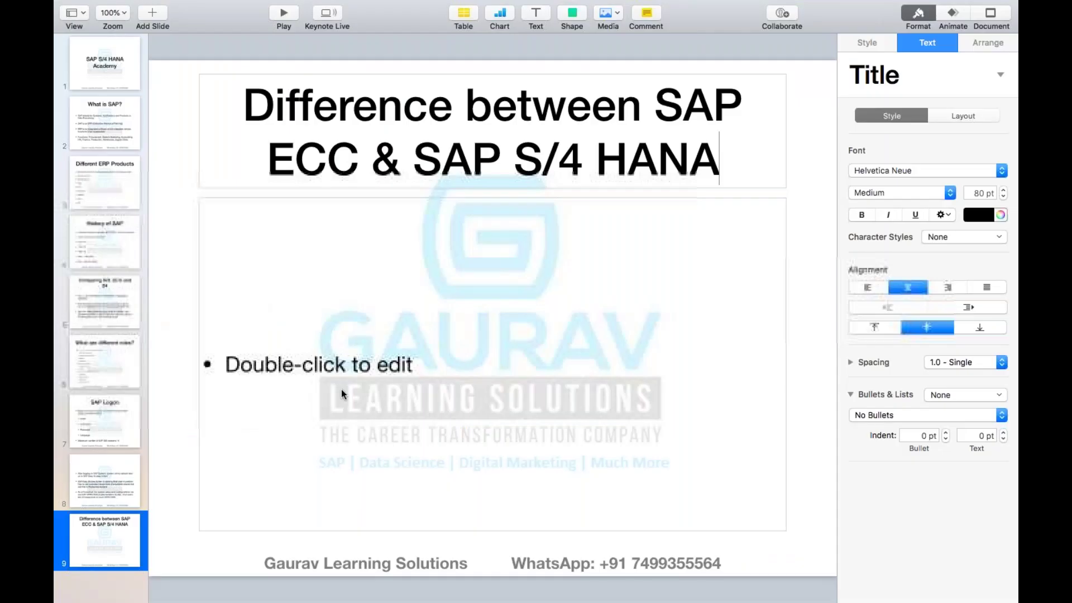
{"action": "double_click", "coordinate": [342, 390]}
{"action": "type", "text": "New & Advanced Functional"}
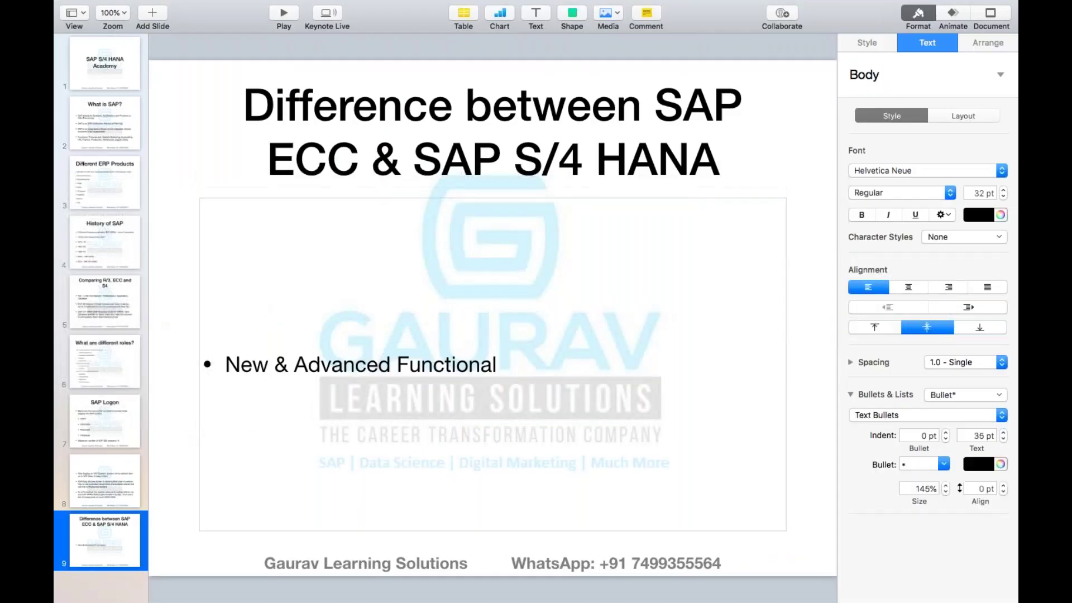
{"action": "type", "text": " Benefits"}
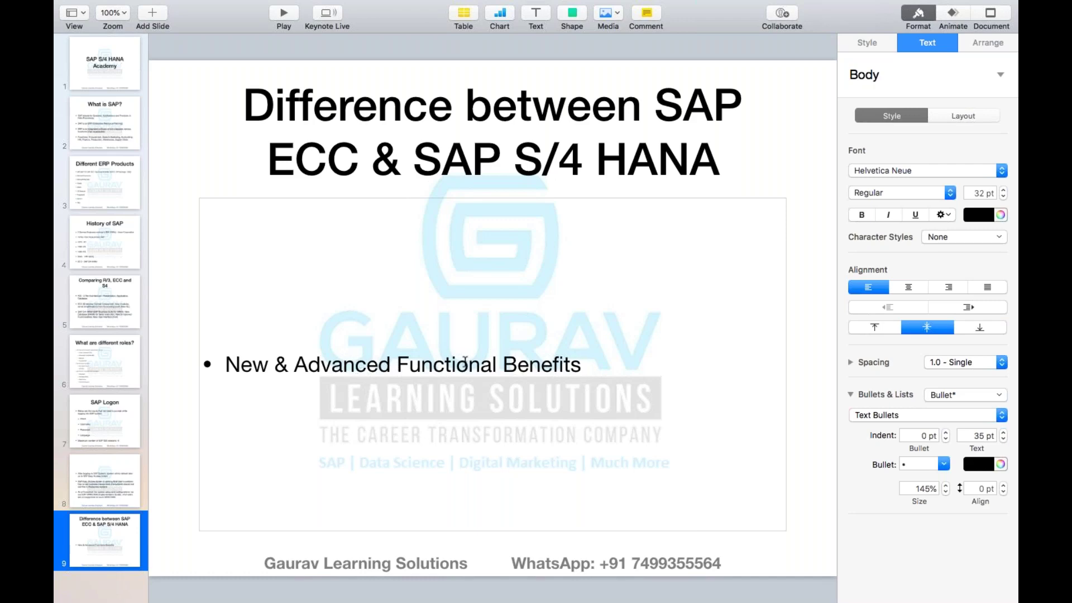
{"action": "left_click", "coordinate": [465, 363]}
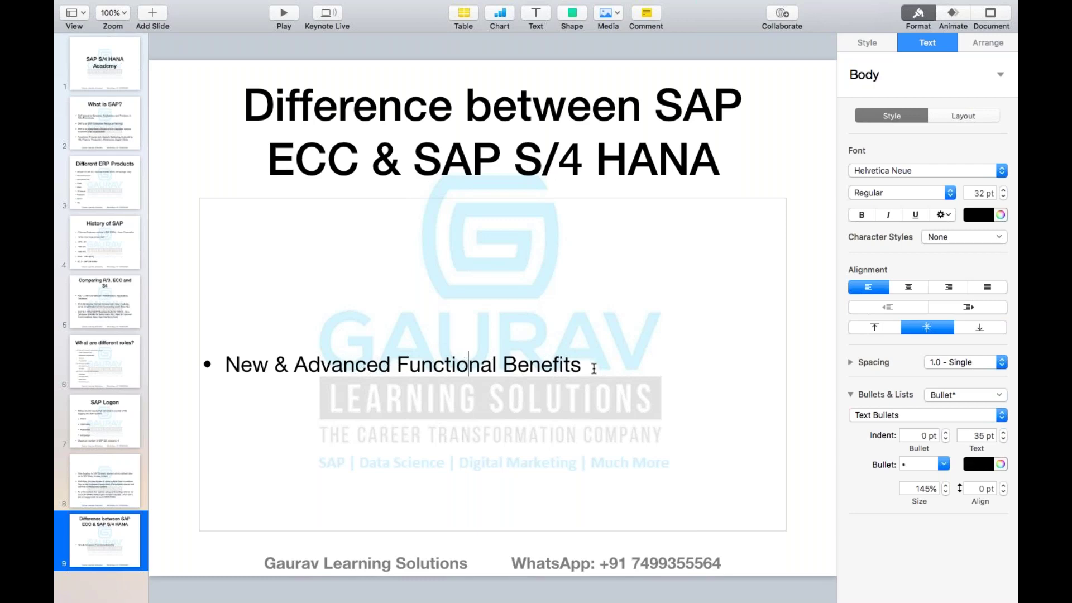